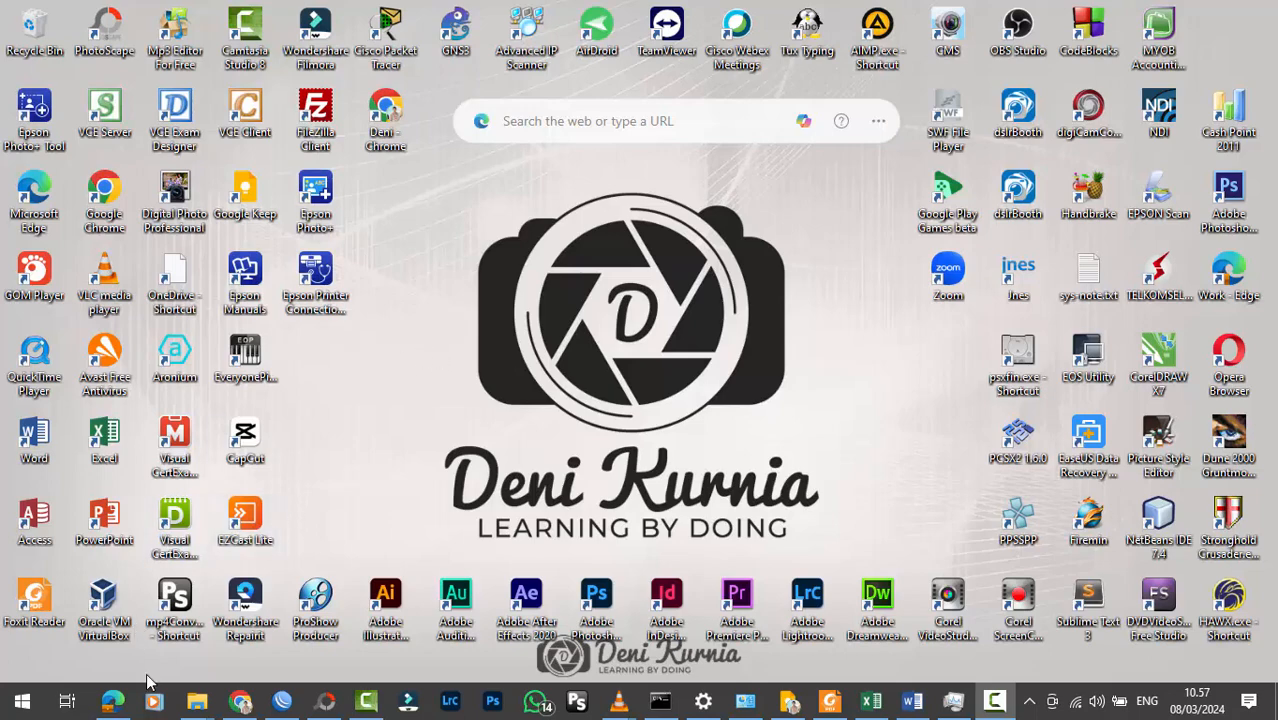
Step: Switch to the browser and look through the last videos of the Microsoft Excel YouTube playlist, then minimize the window
left_click(121, 706)
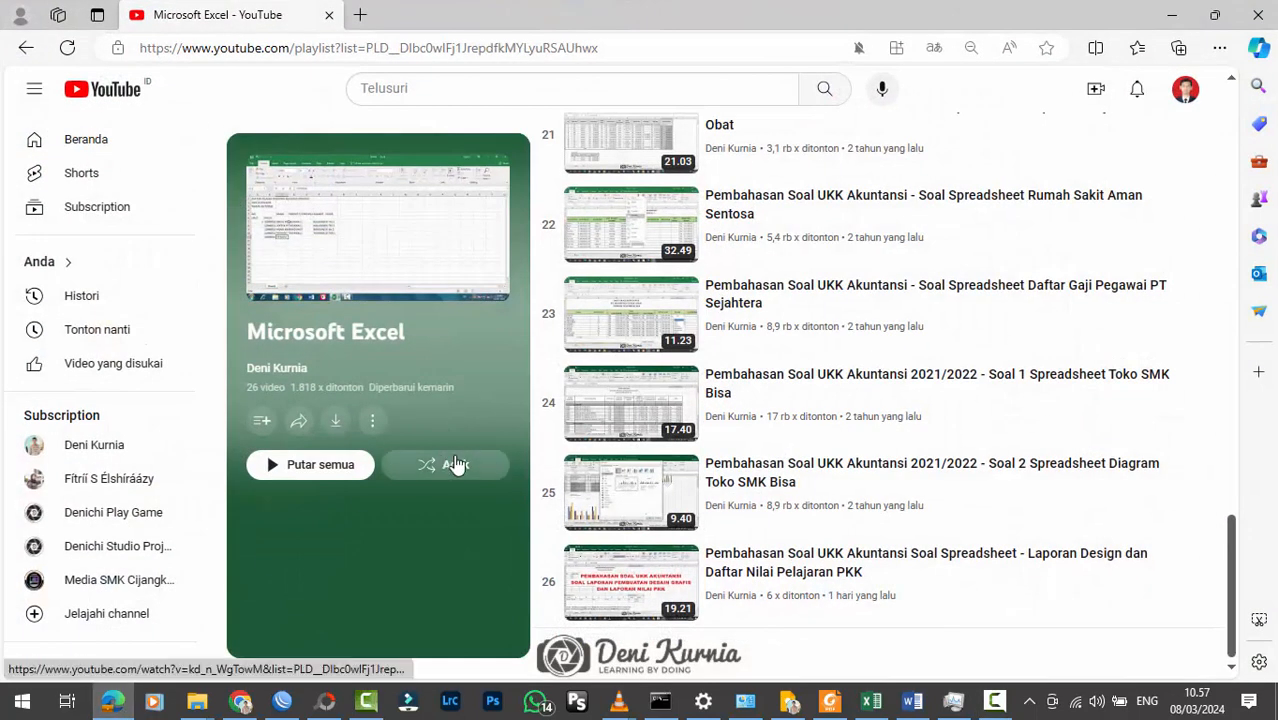
scroll(523, 453, "up", 1)
scroll(523, 453, "up", 2)
scroll(523, 453, "down", 3)
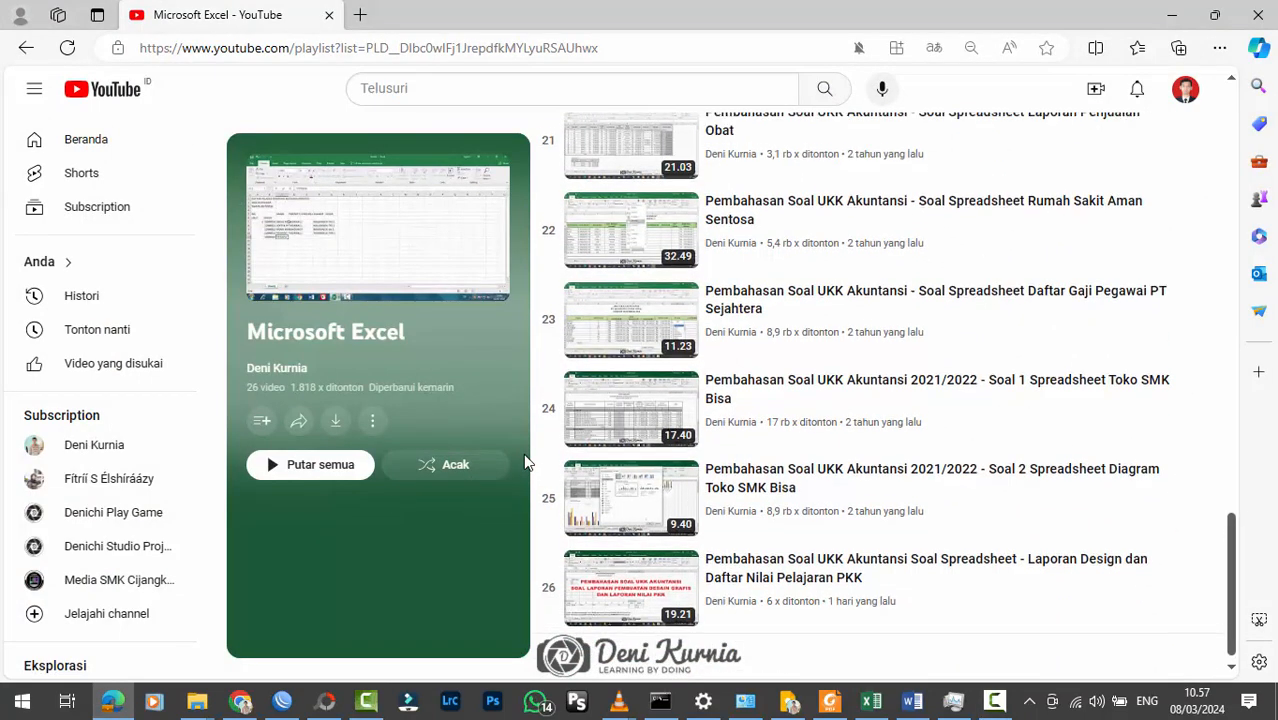
scroll(523, 453, "up", 2)
scroll(523, 453, "down", 2)
scroll(527, 462, "up", 4)
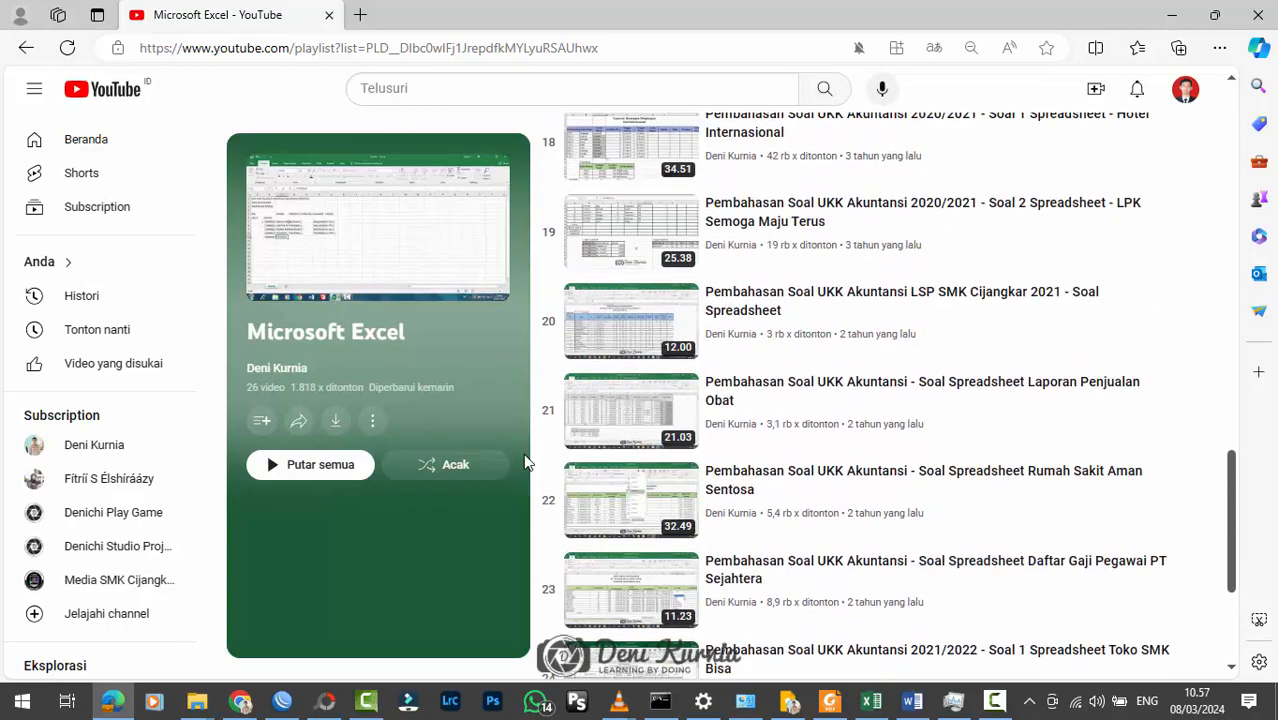
scroll(527, 462, "down", 3)
scroll(527, 462, "down", 2)
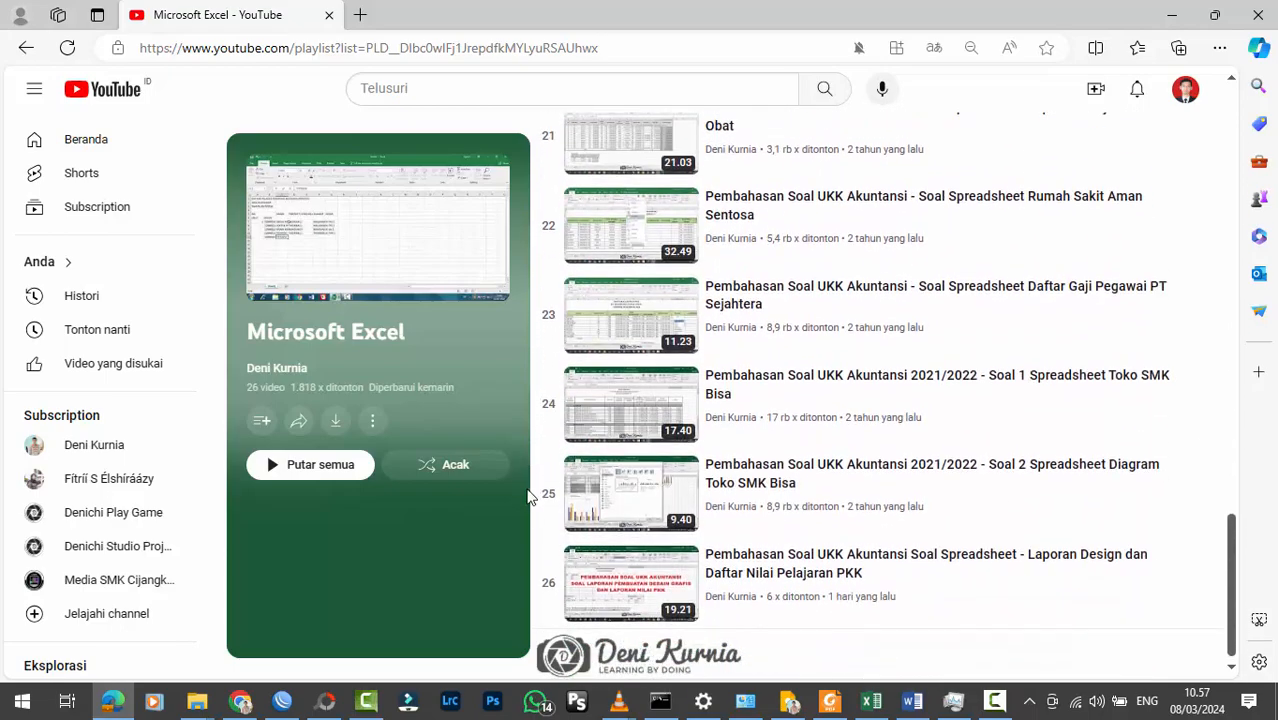
scroll(538, 520, "up", 5)
scroll(538, 520, "down", 3)
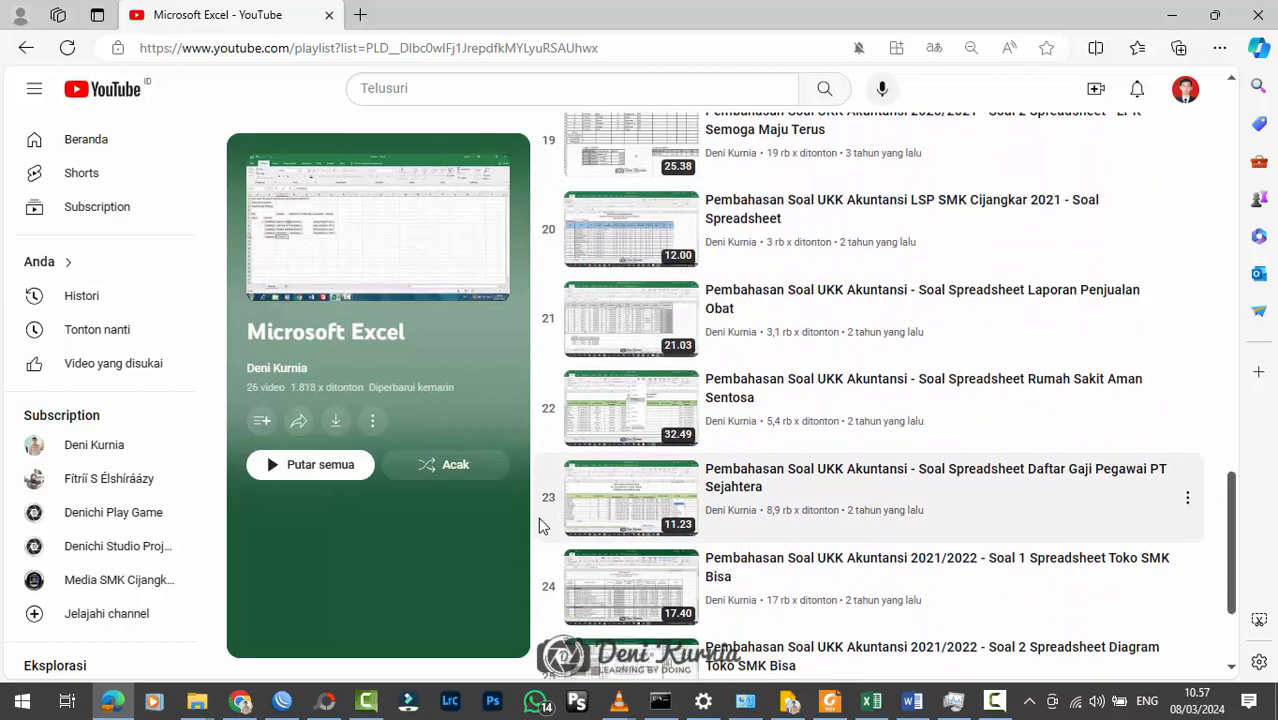
scroll(550, 528, "down", 2)
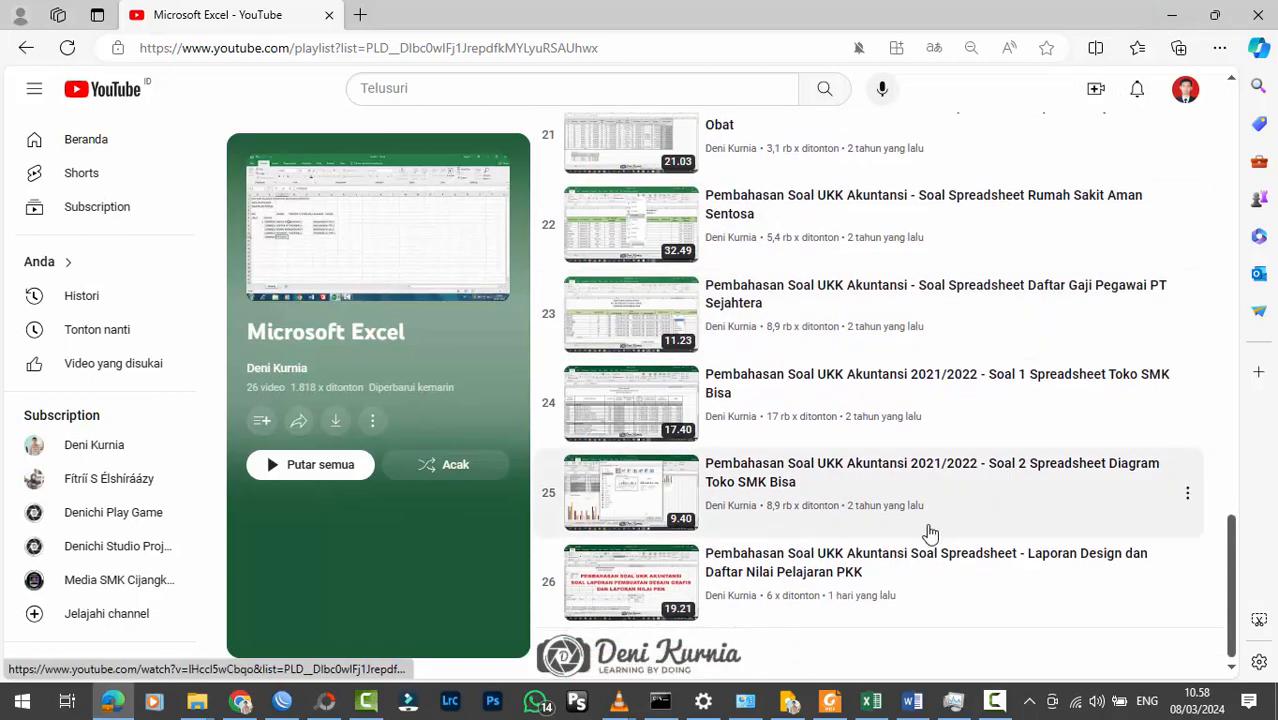
left_click(1172, 15)
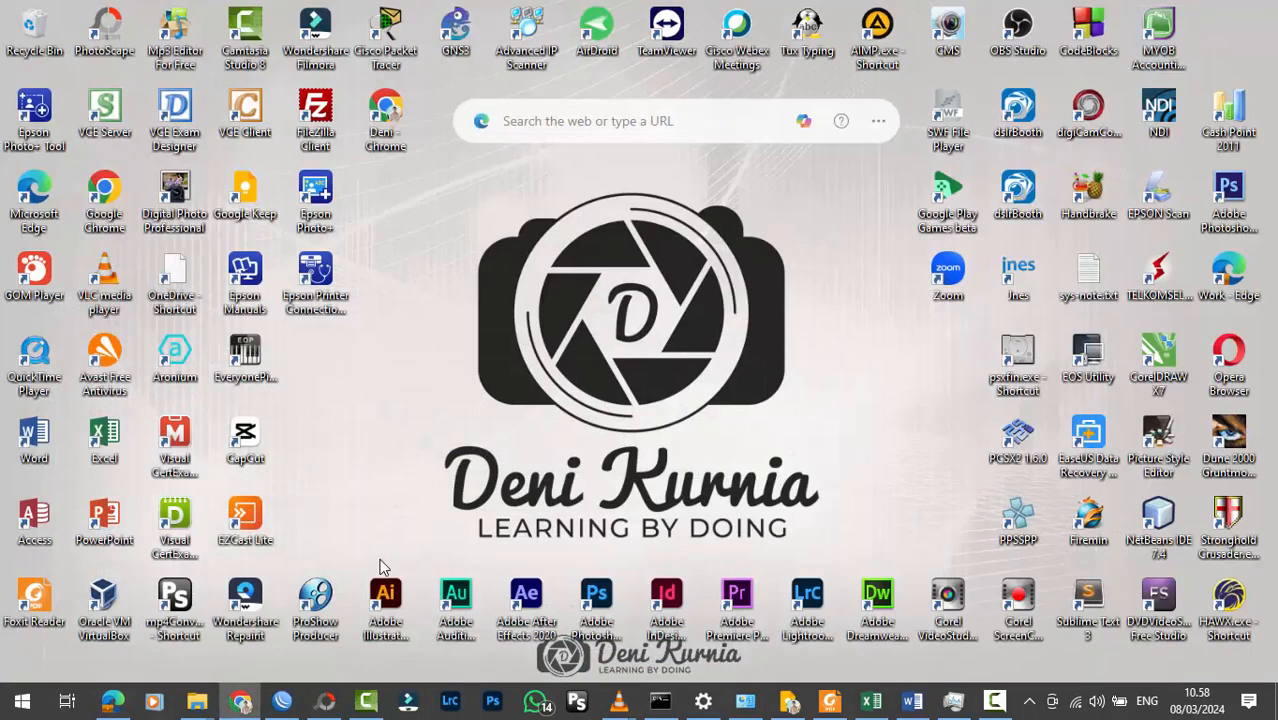
Step: Switch to File Explorer and look through the practice files in the Request Tugas folder, then minimize it
mouse_move(196, 700)
left_click(505, 612)
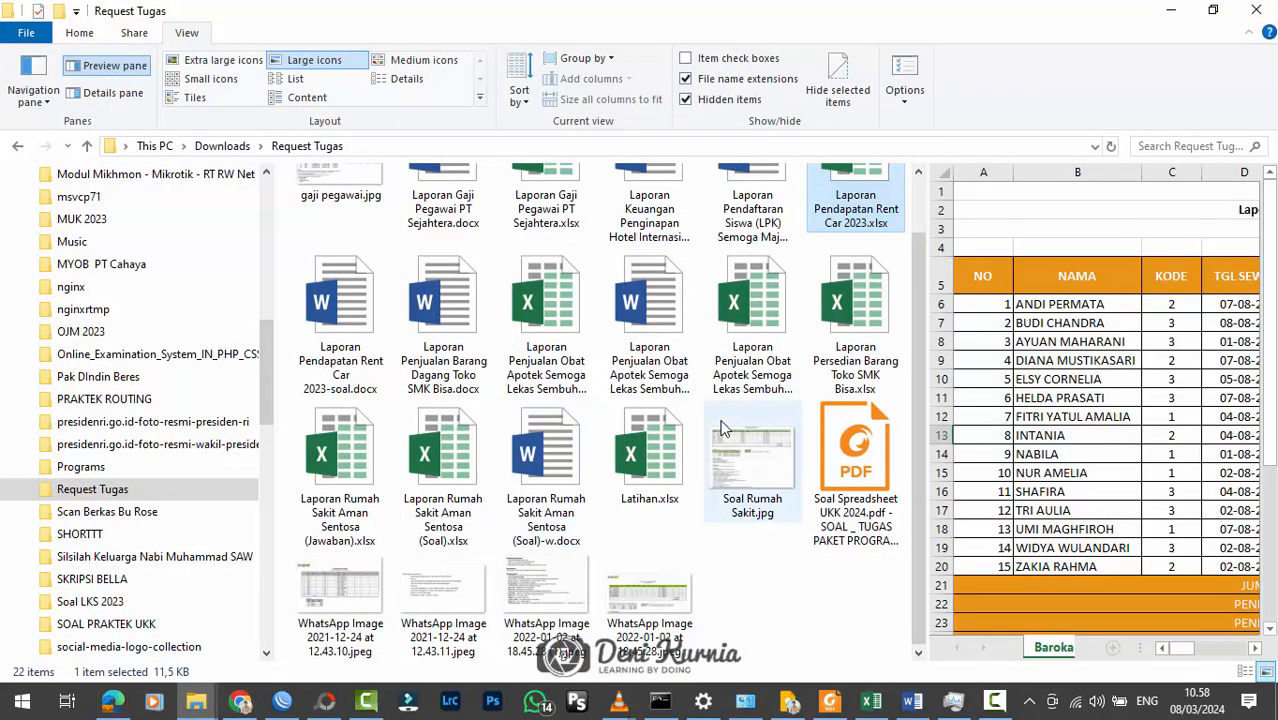
scroll(749, 418, "up", 1)
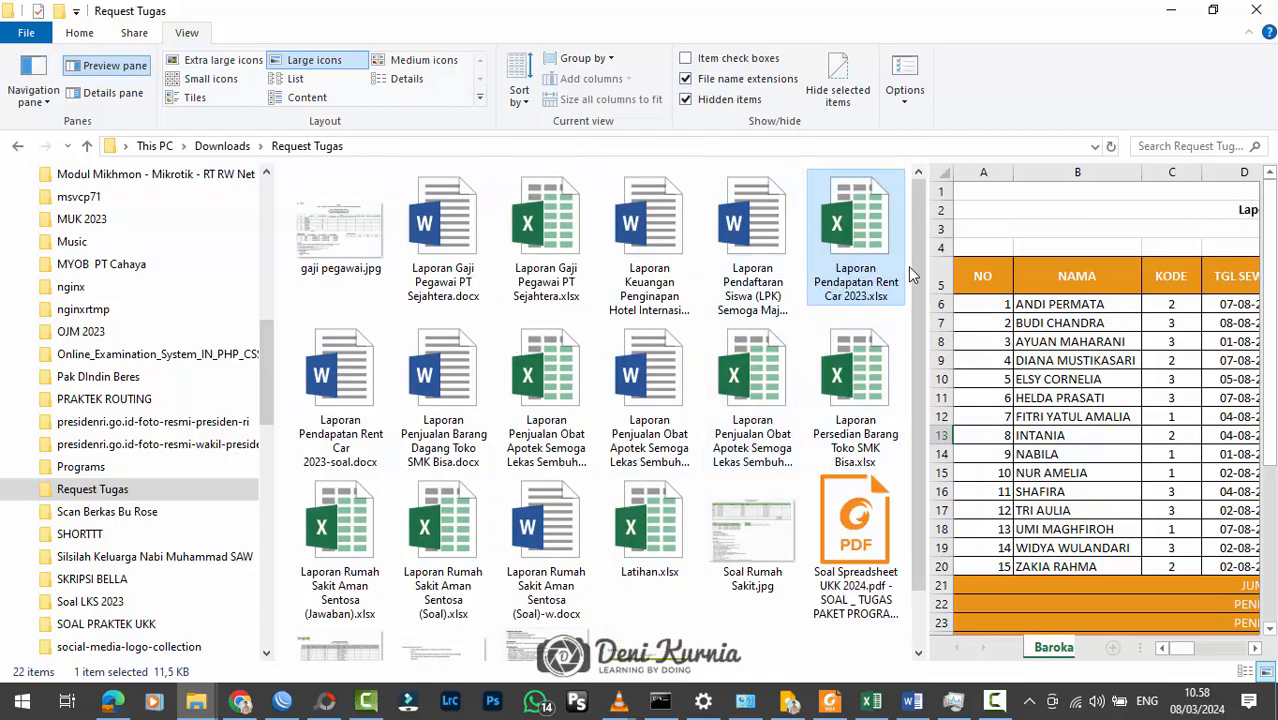
left_click_drag(914, 300, 921, 263)
left_click(1172, 20)
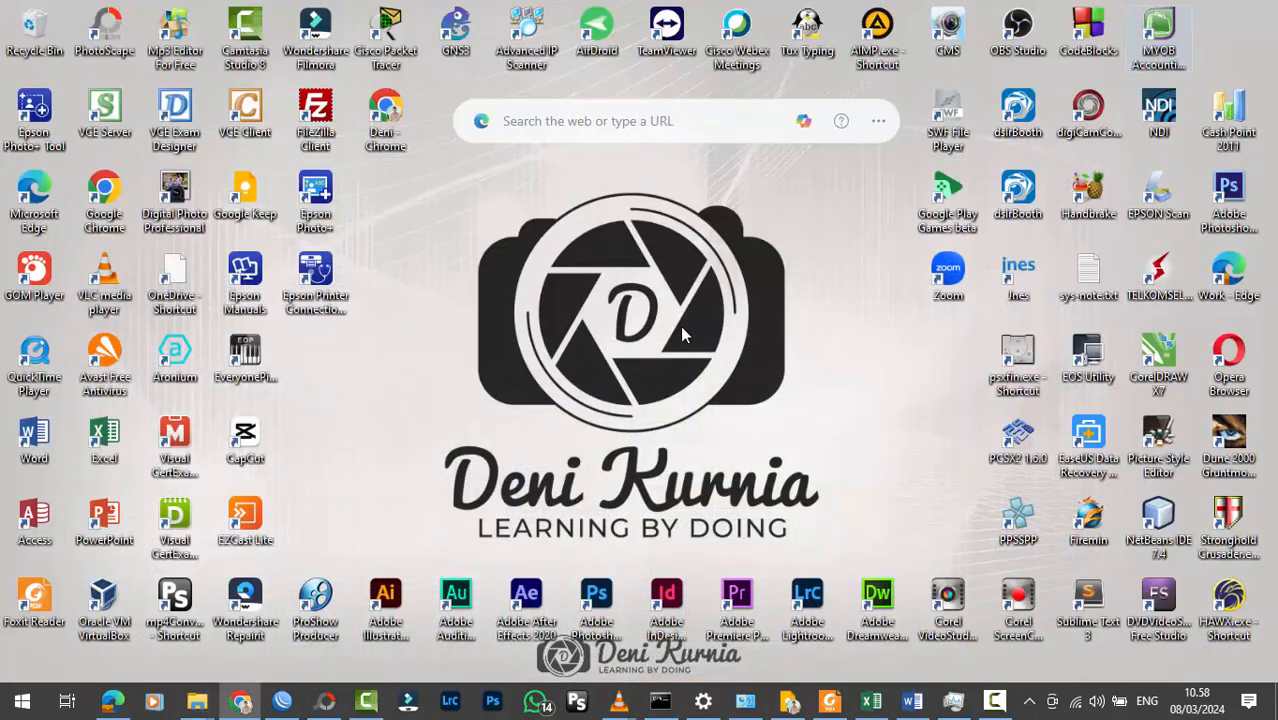
Step: Switch to Laporan Pendapatan Rent Car 2023.xlsx in Excel and cancel the pending copy selection
left_click(869, 706)
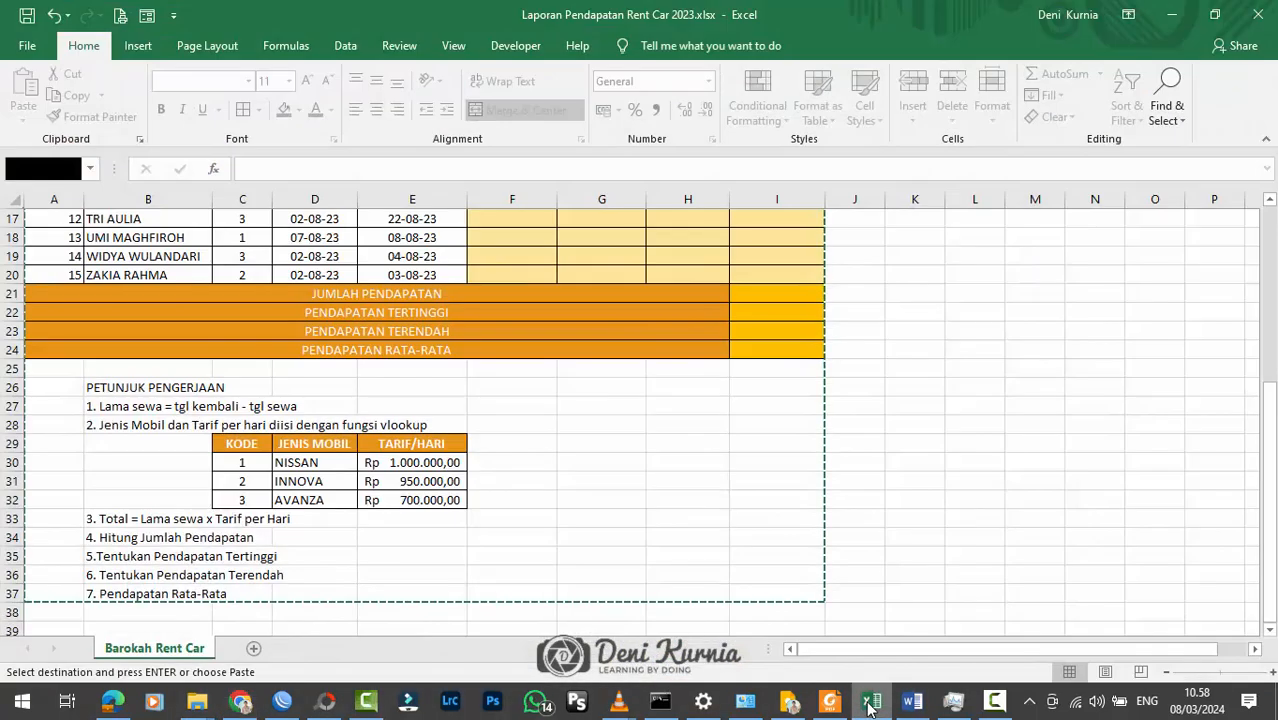
left_click(542, 500)
scroll(542, 500, "up", 4)
left_click(786, 440)
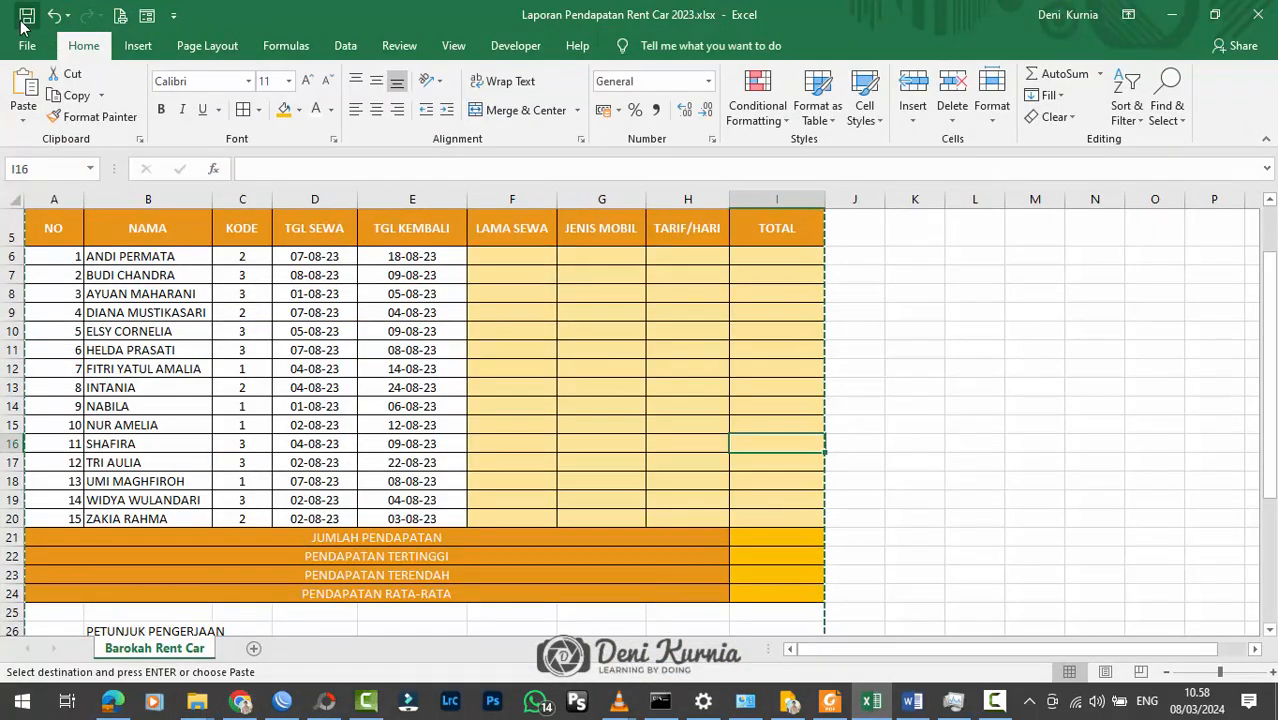
left_click(508, 290)
key("Escape")
Step: Narrow the NO column (A) of the Barokah Rent Car table slightly
scroll(930, 342, "up", 2)
scroll(940, 390, "down", 3)
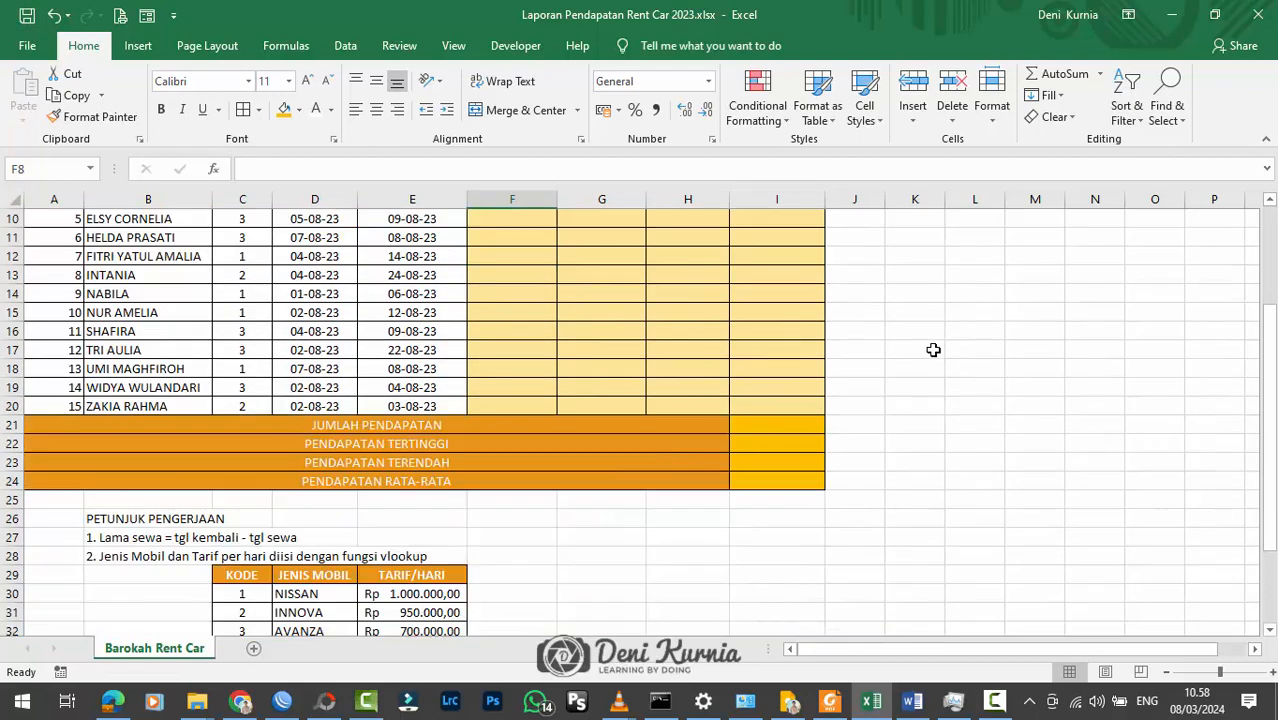
scroll(946, 402, "up", 3)
scroll(946, 402, "down", 1)
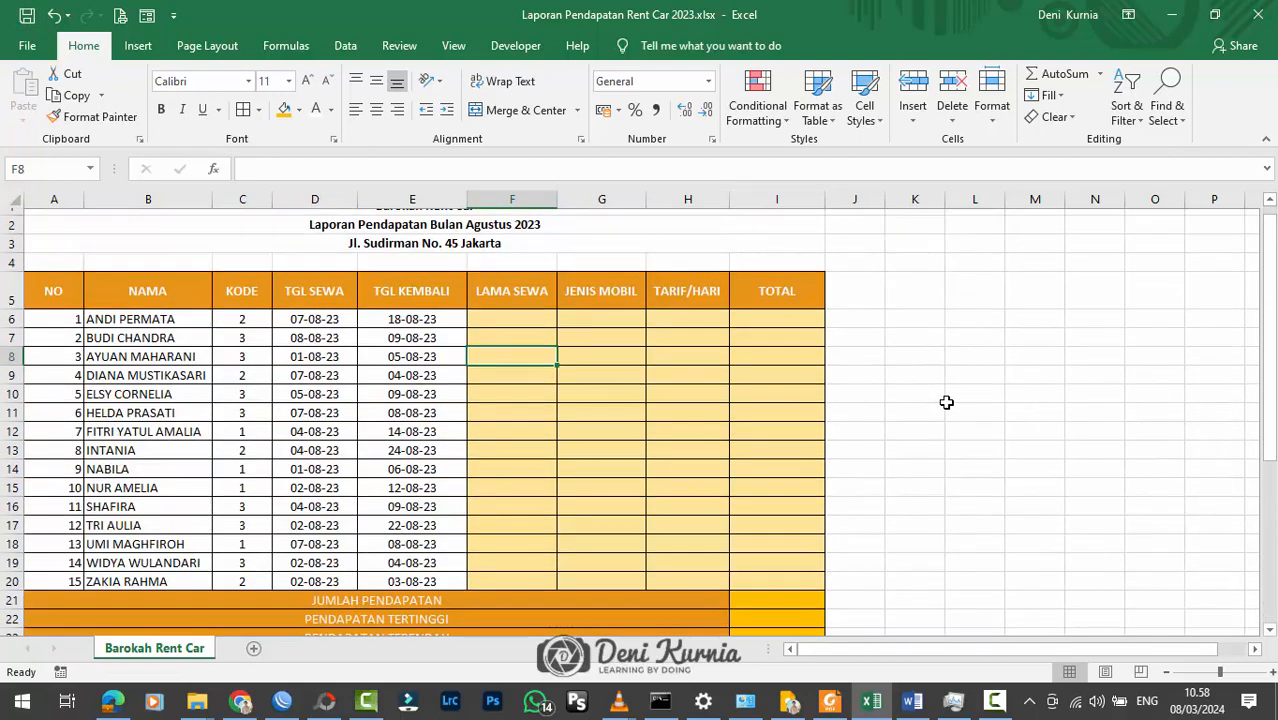
scroll(946, 402, "up", 1)
left_click_drag(84, 199, 76, 199)
left_click(140, 274)
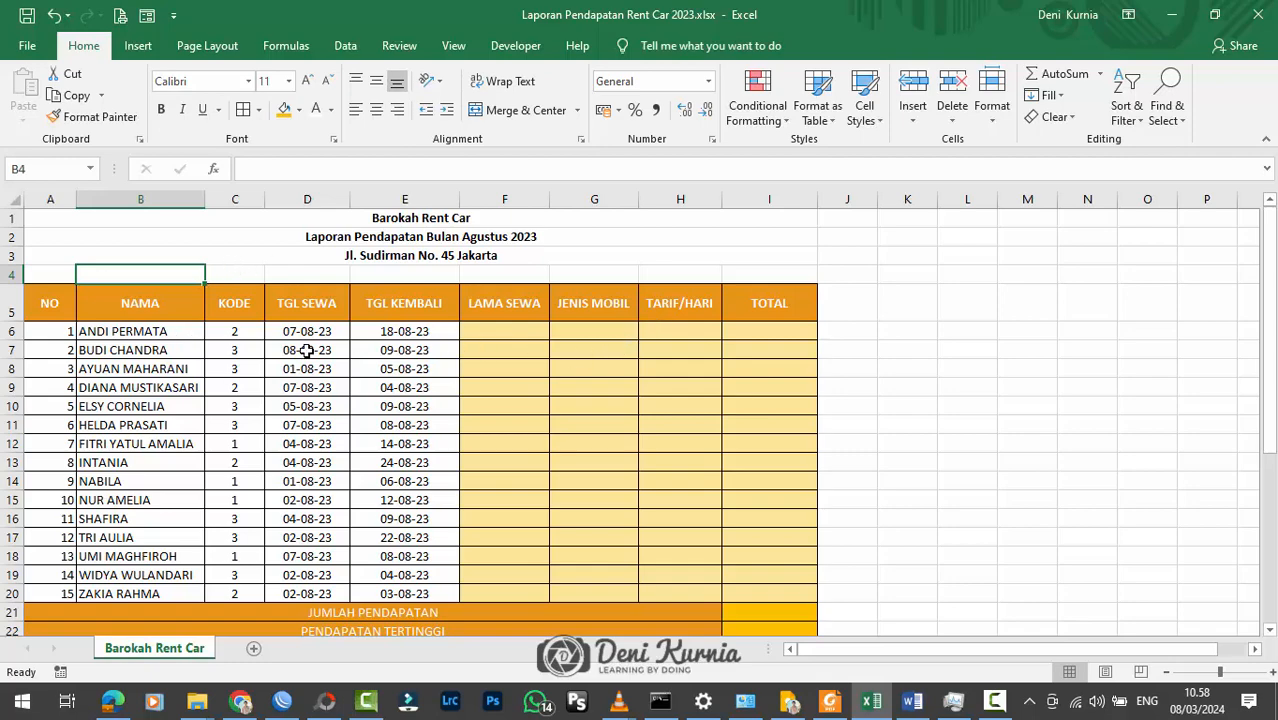
Step: Examine the rental table, its summary rows and the PETUNJUK PENGERJAAN instructions with the car rate table
scroll(352, 406, "down", 3)
scroll(499, 502, "down", 4)
scroll(548, 499, "up", 7)
left_click(760, 350)
scroll(488, 362, "down", 1)
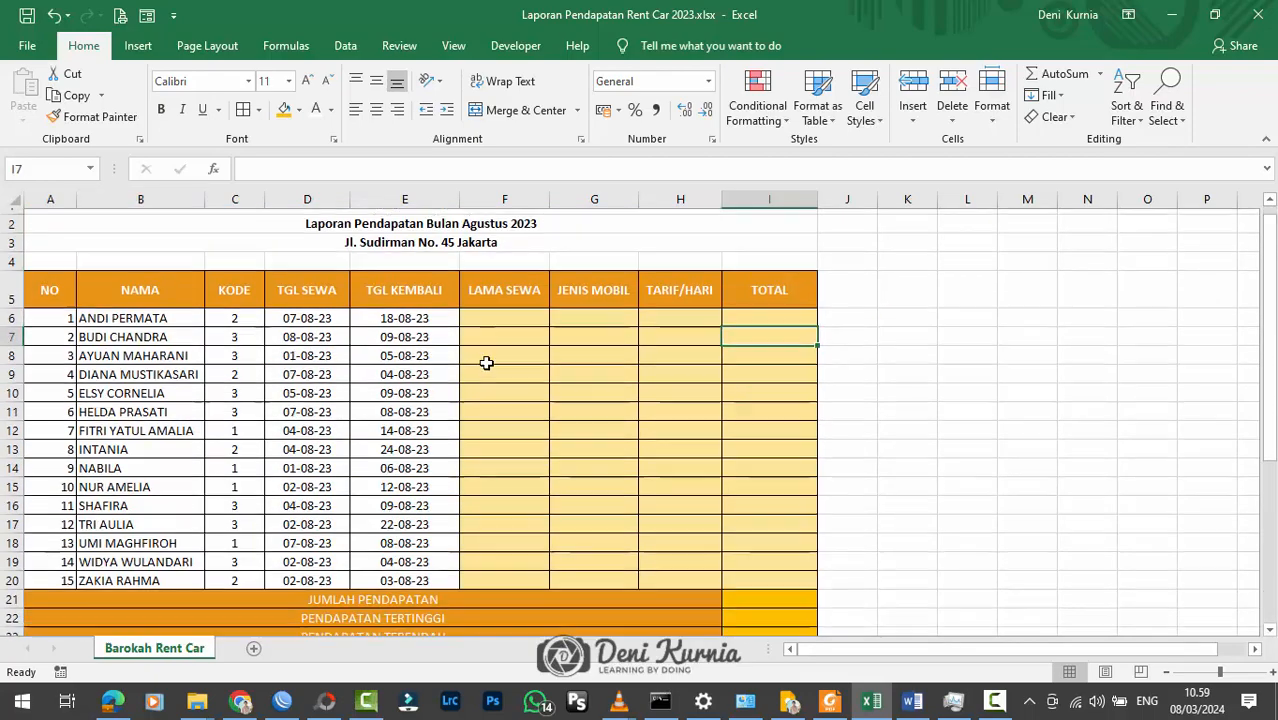
scroll(487, 365, "up", 1)
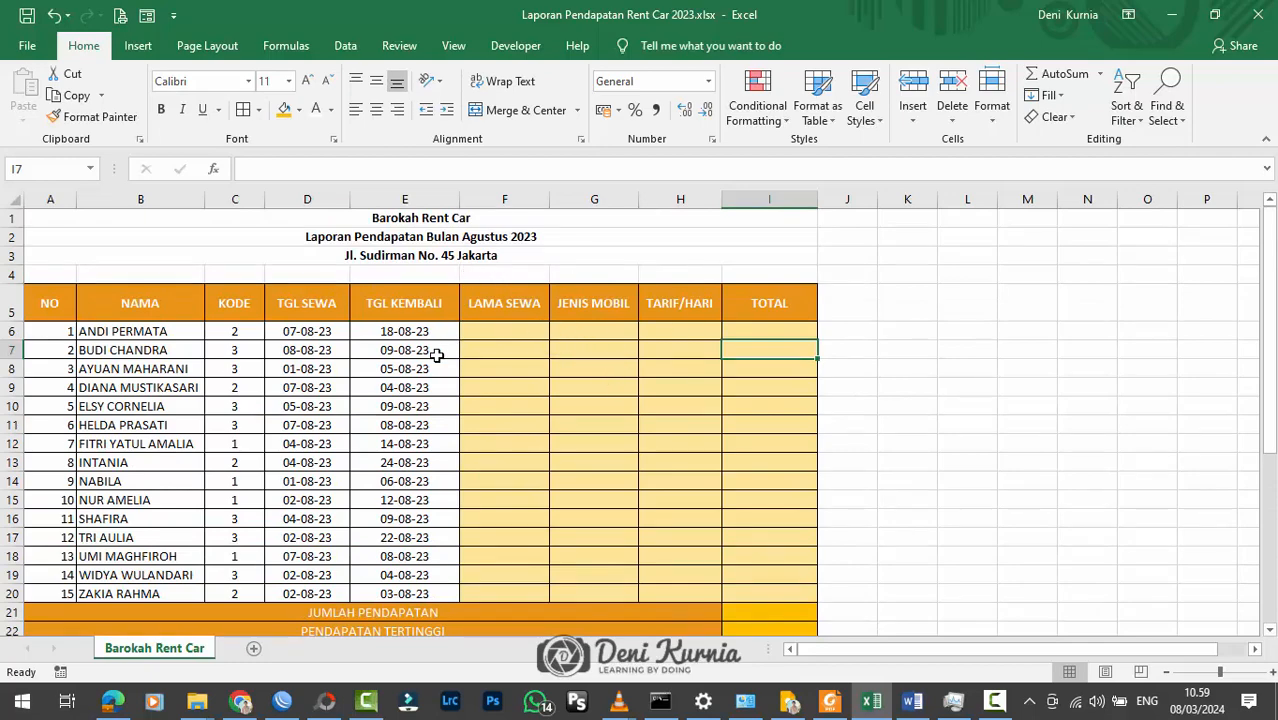
scroll(436, 356, "down", 2)
scroll(436, 356, "up", 1)
scroll(456, 363, "down", 2)
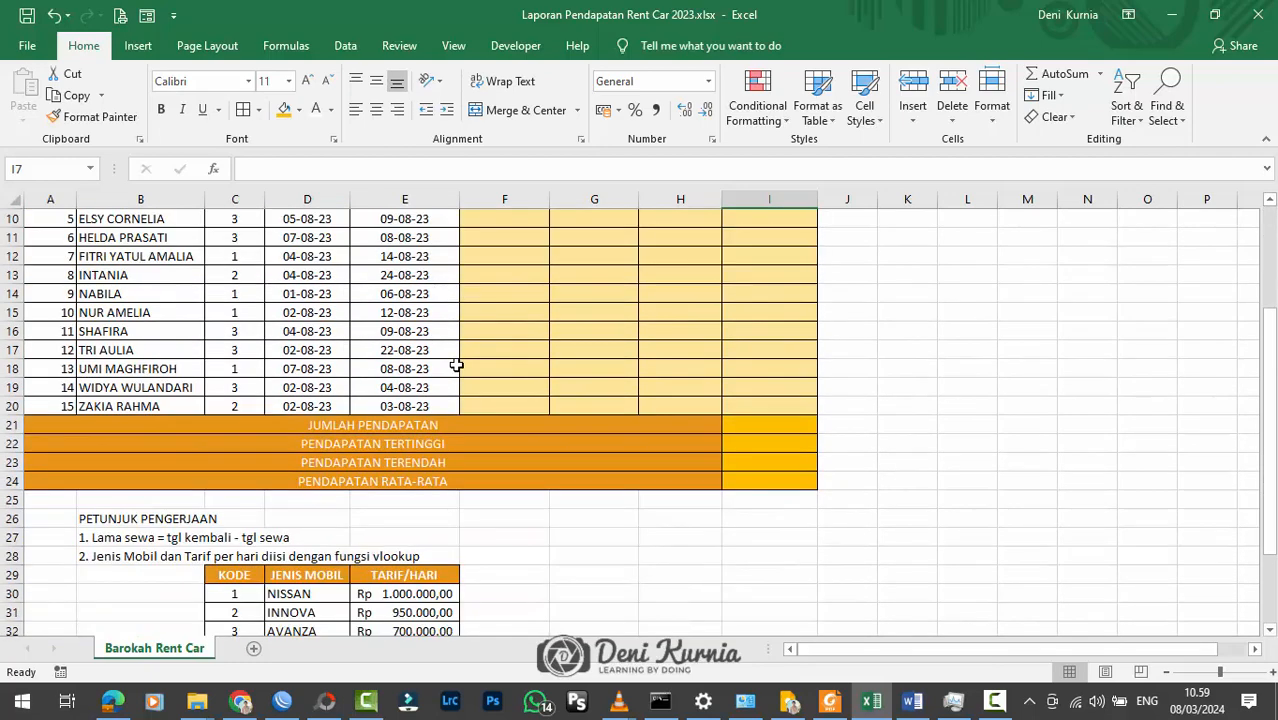
scroll(456, 365, "up", 3)
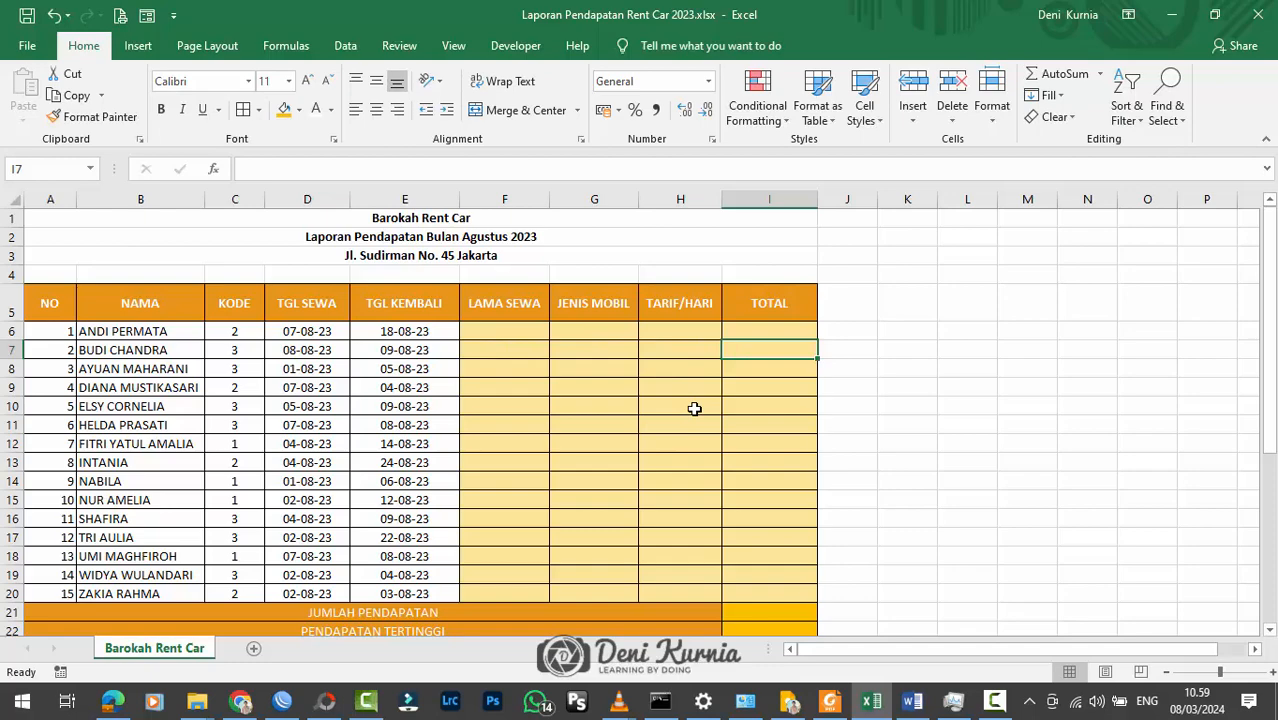
scroll(694, 408, "down", 2)
scroll(694, 408, "up", 1)
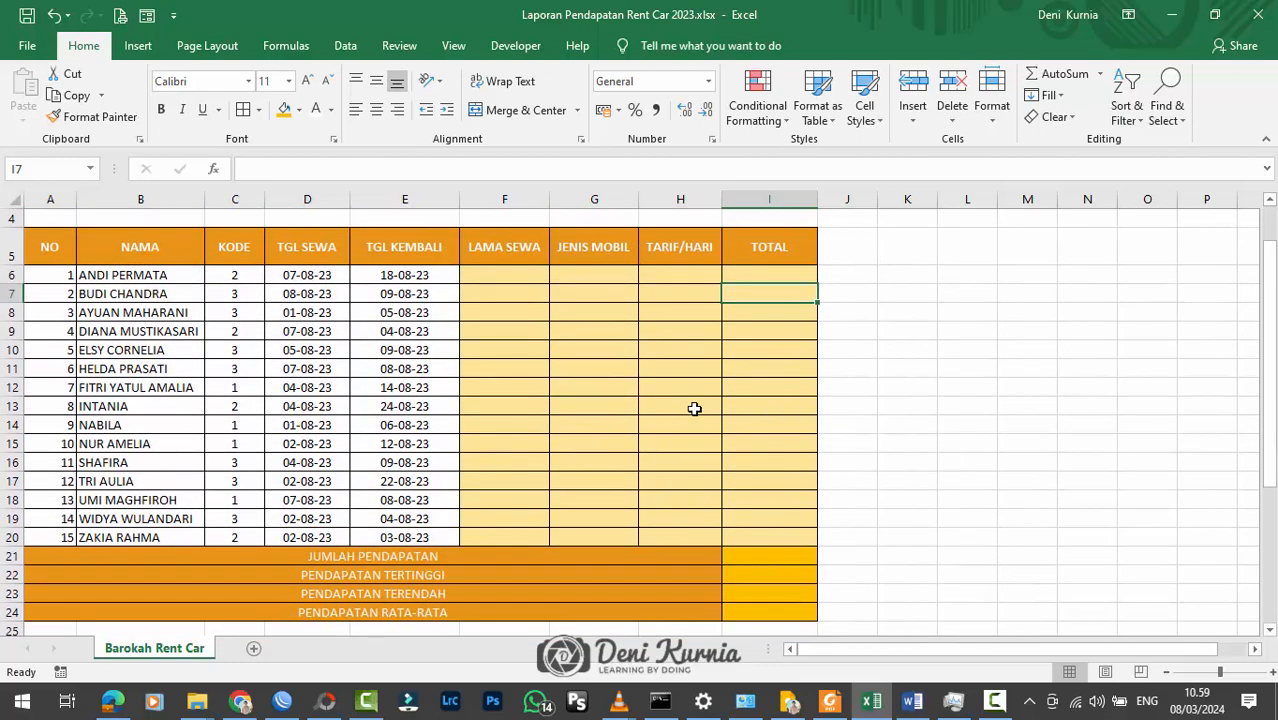
scroll(694, 408, "up", 1)
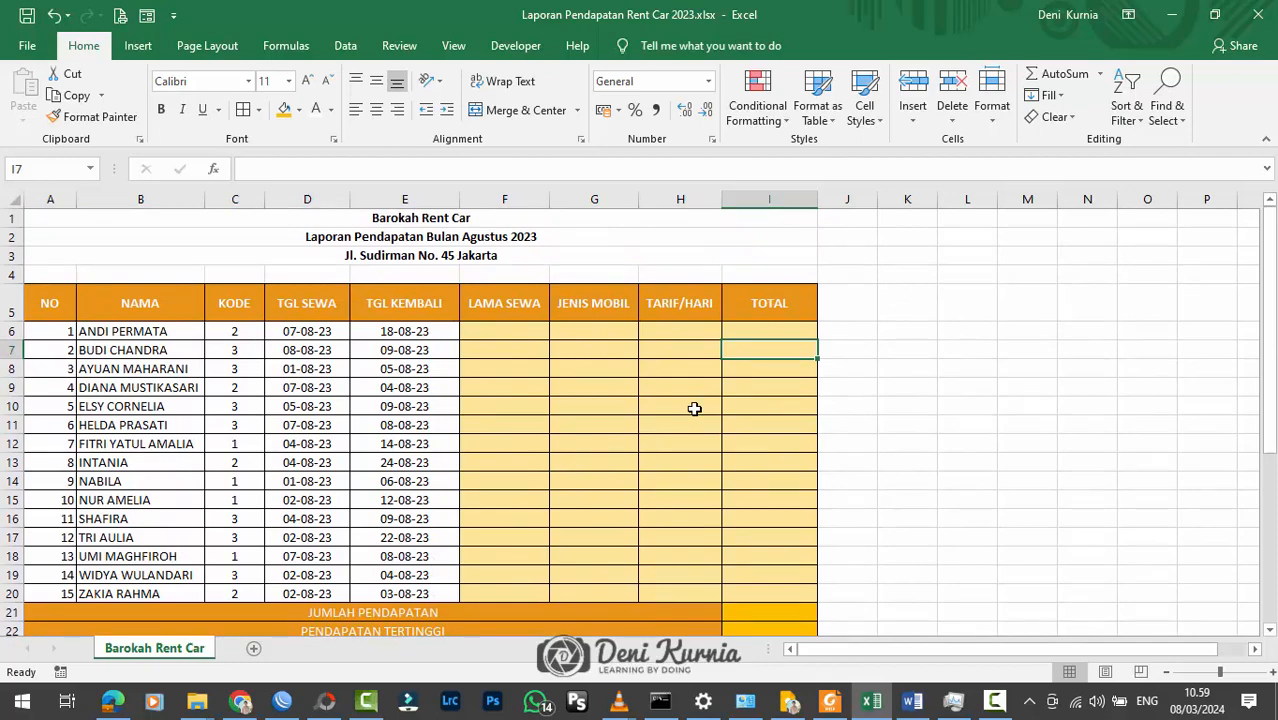
scroll(277, 323, "down", 4)
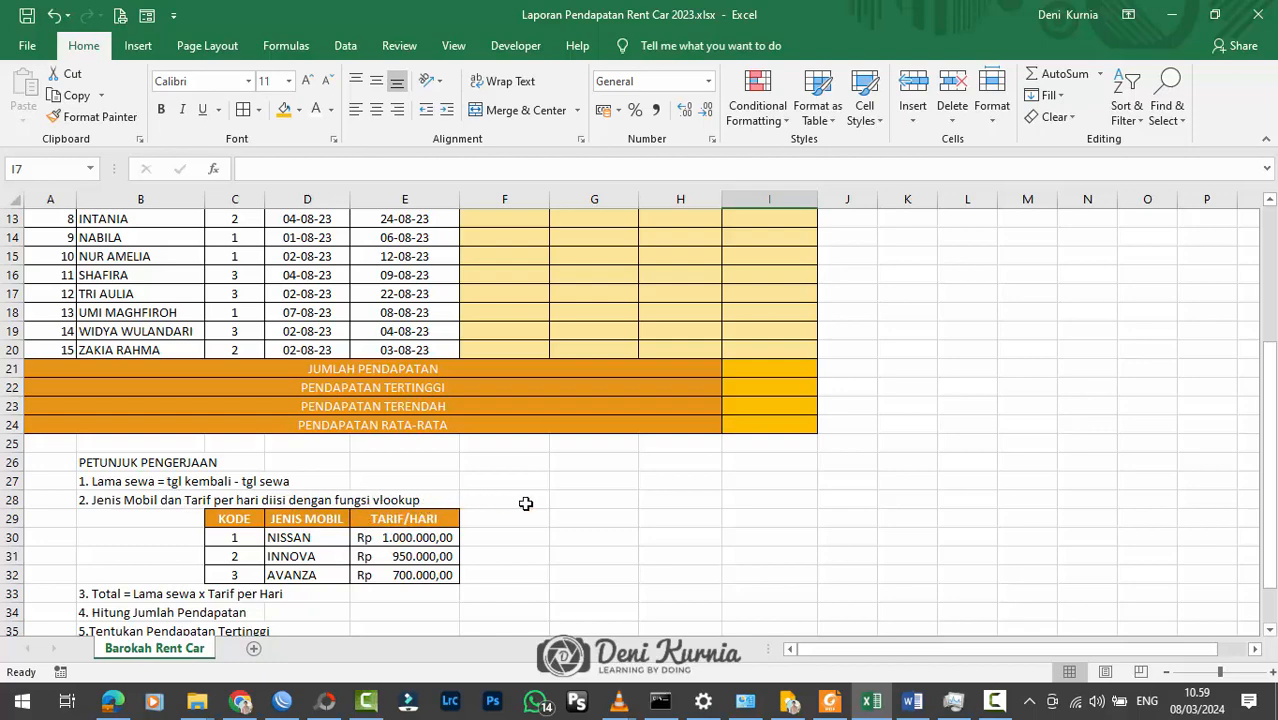
left_click(611, 496)
scroll(611, 496, "up", 4)
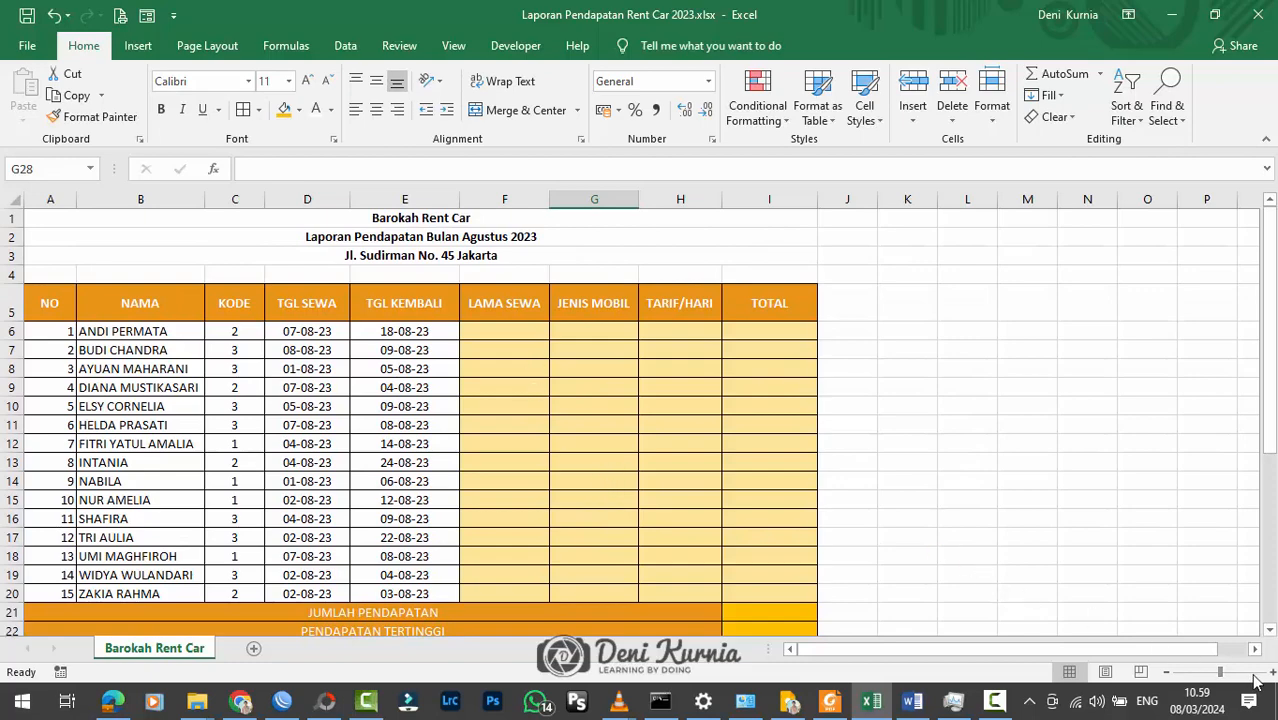
Step: Widen the LAMA SEWA column (F) of the rental table
left_click(1270, 673)
scroll(901, 430, "up", 2)
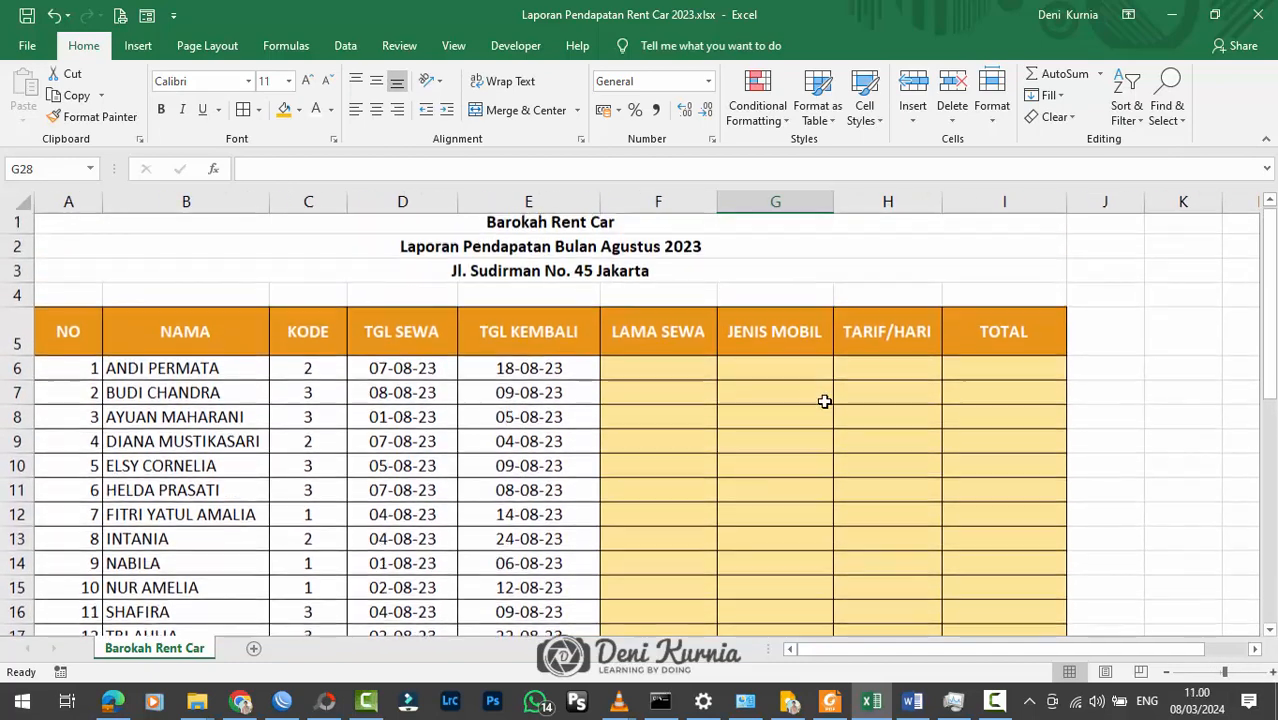
left_click_drag(717, 203, 779, 205)
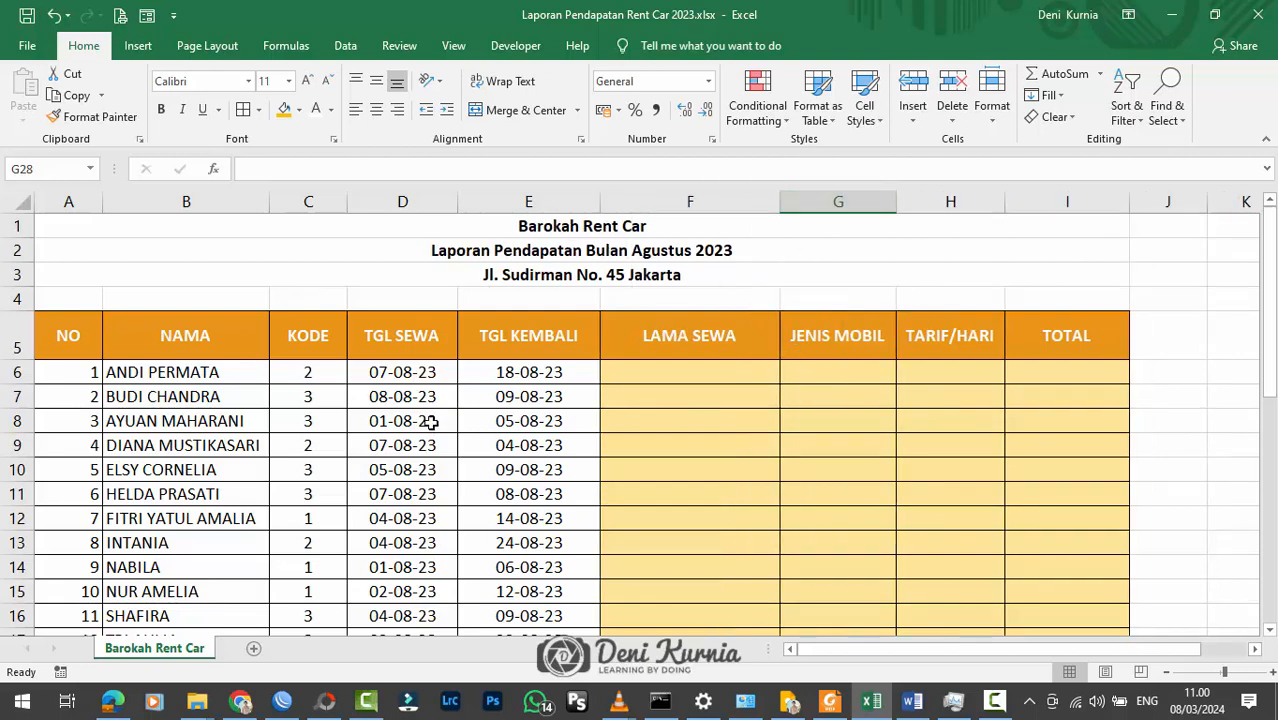
Step: Read the first instruction under PETUNJUK PENGERJAAN on how to calculate Lama sewa
left_click(697, 346)
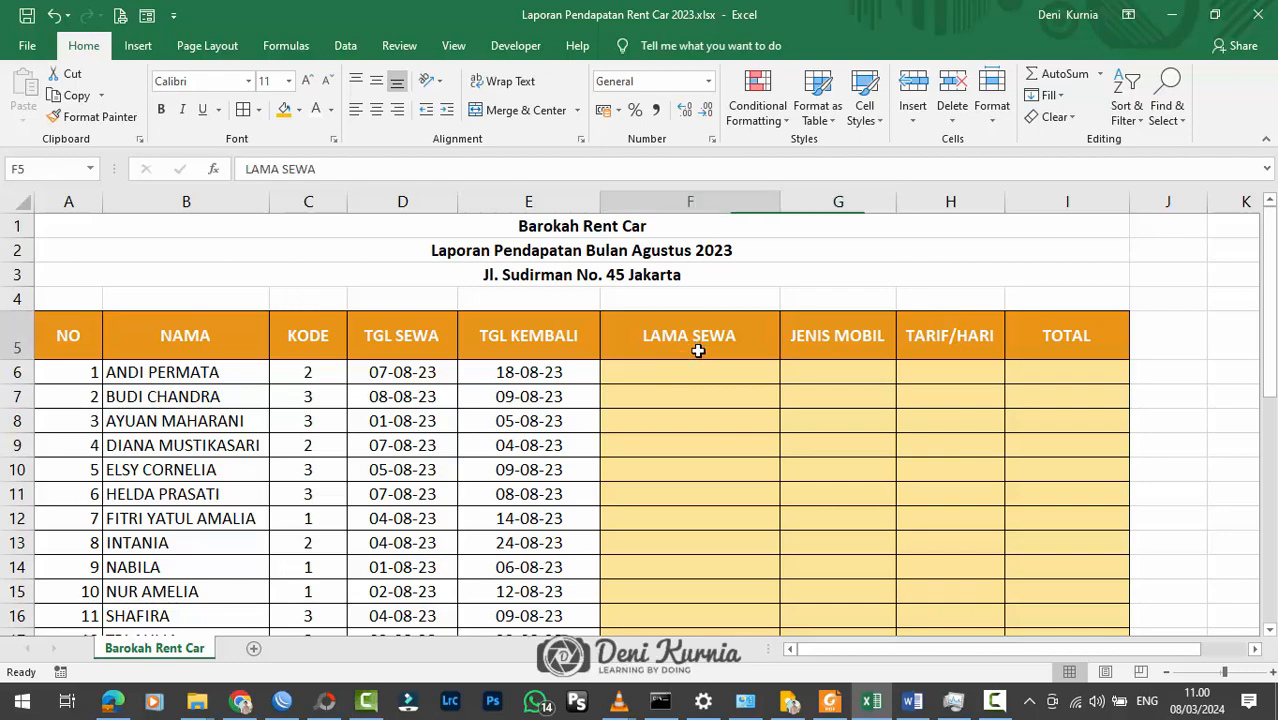
left_click(693, 371)
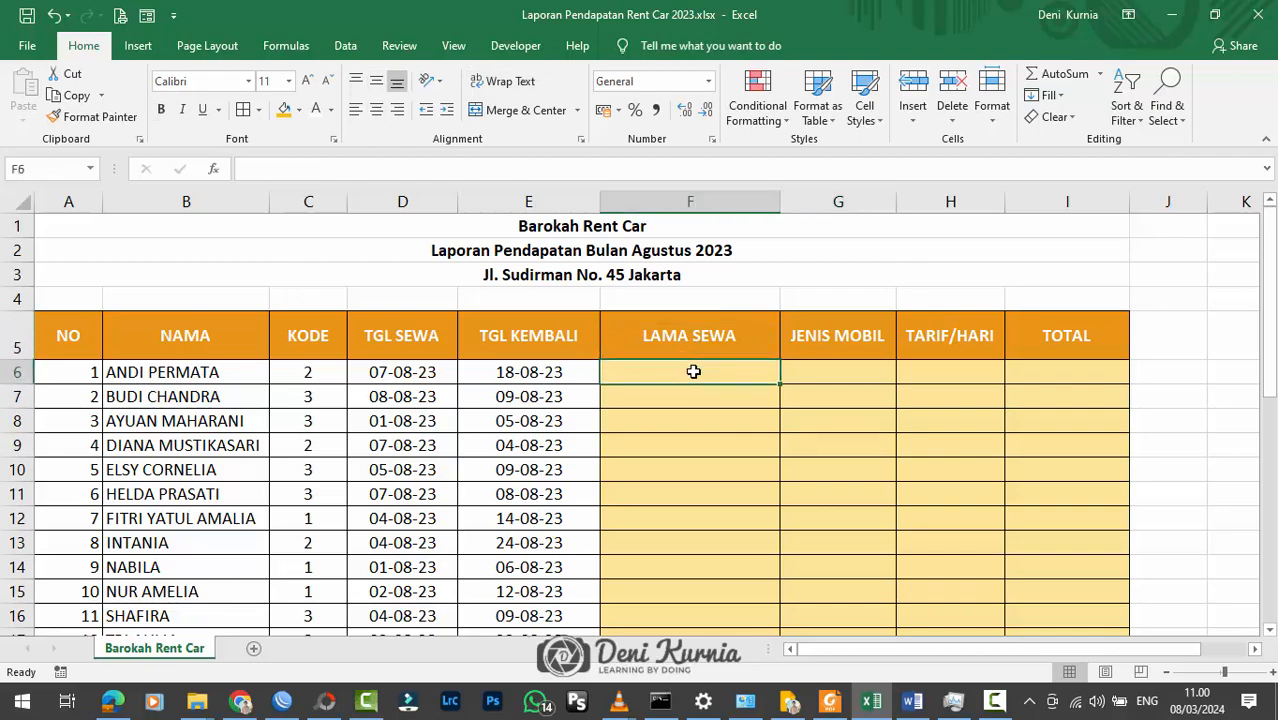
scroll(693, 371, "down", 4)
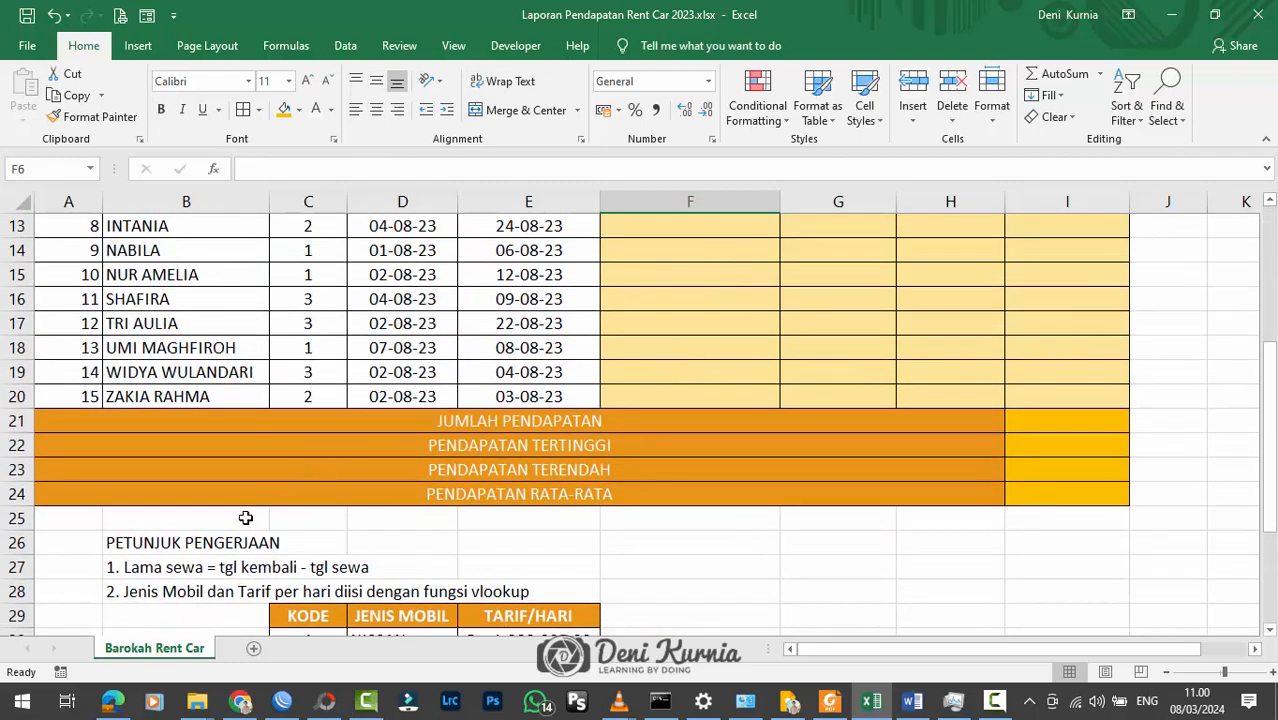
left_click(19, 542)
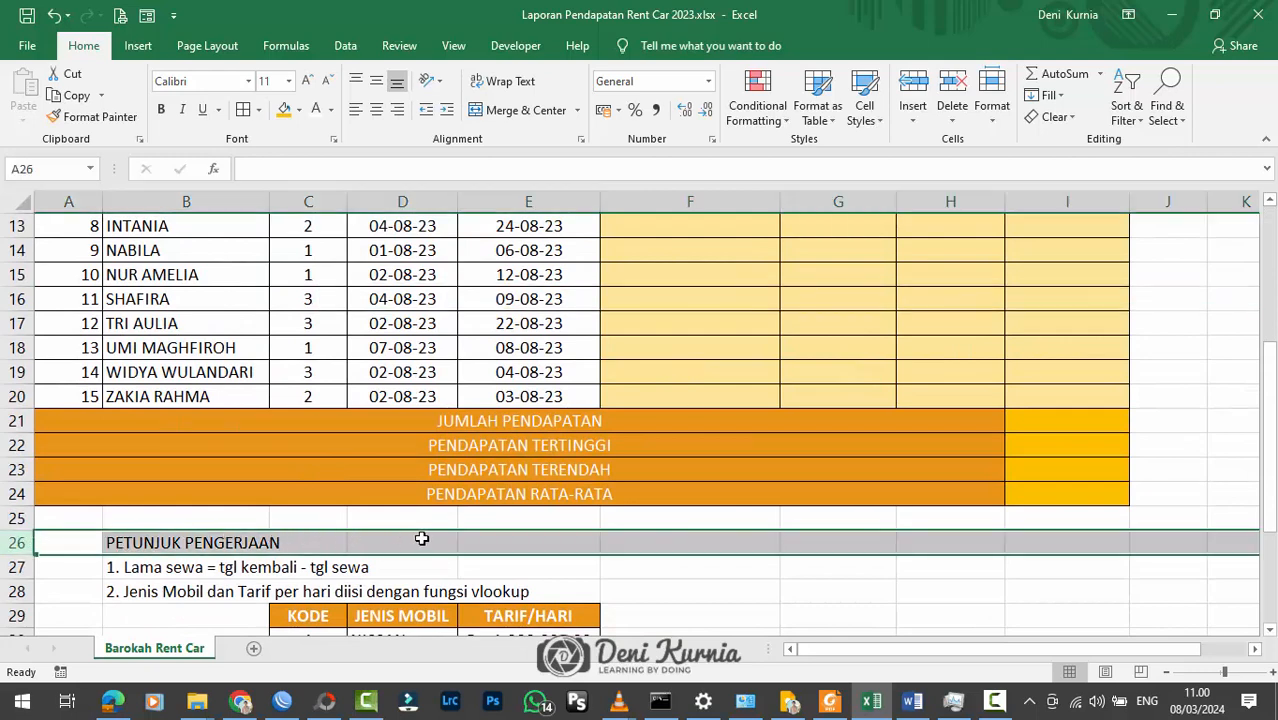
left_click(18, 567)
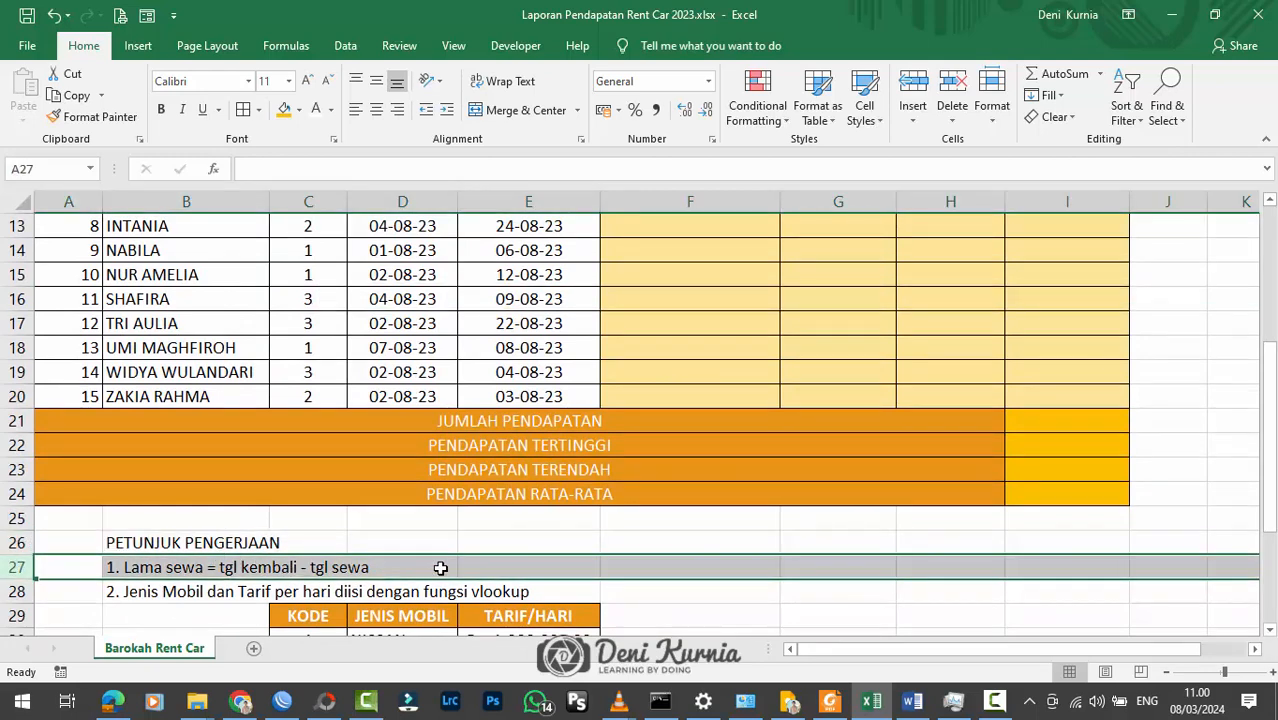
left_click(440, 567)
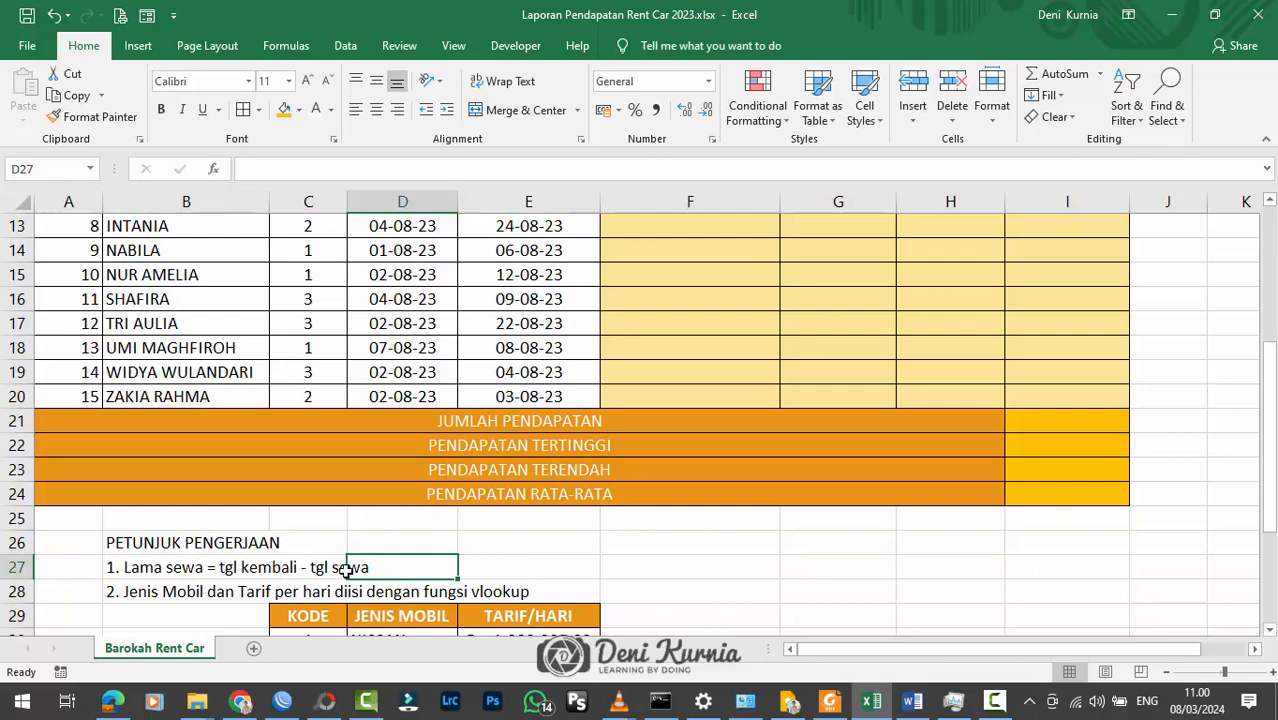
scroll(392, 571, "up", 1)
scroll(392, 571, "up", 4)
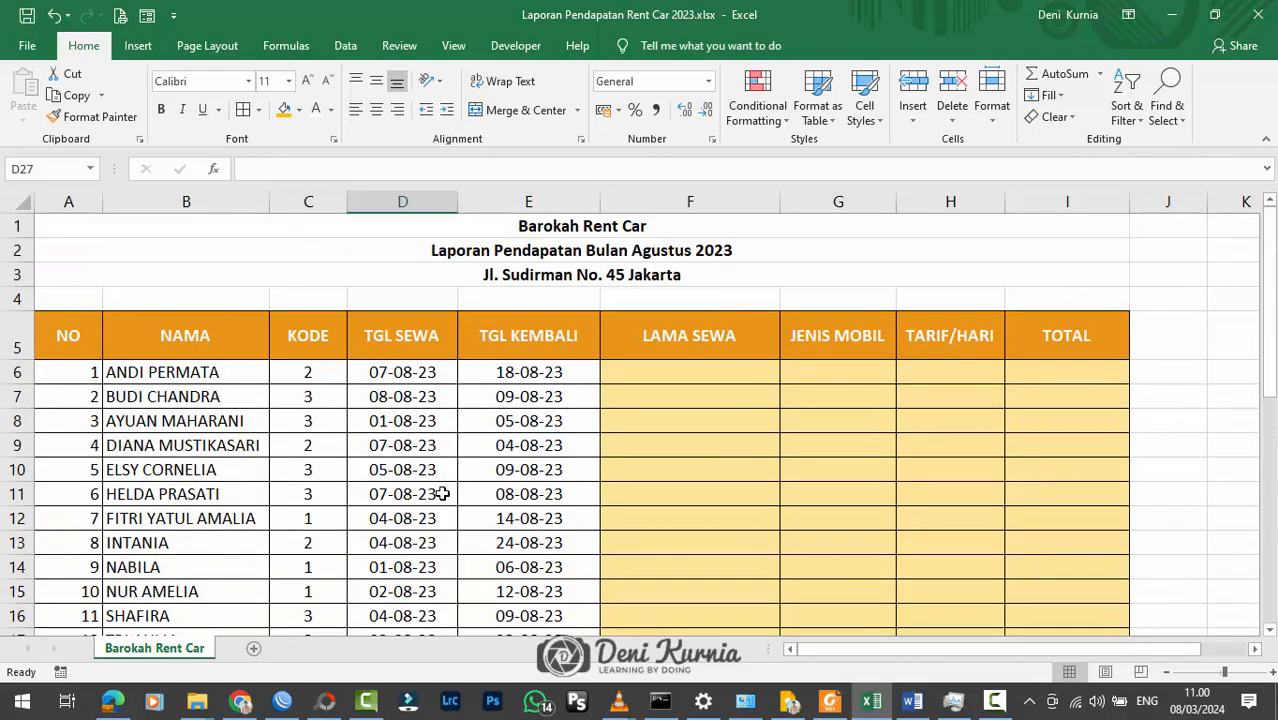
Step: Widen the TGL SEWA column (D) slightly
left_click_drag(458, 203, 474, 204)
scroll(680, 373, "down", 4)
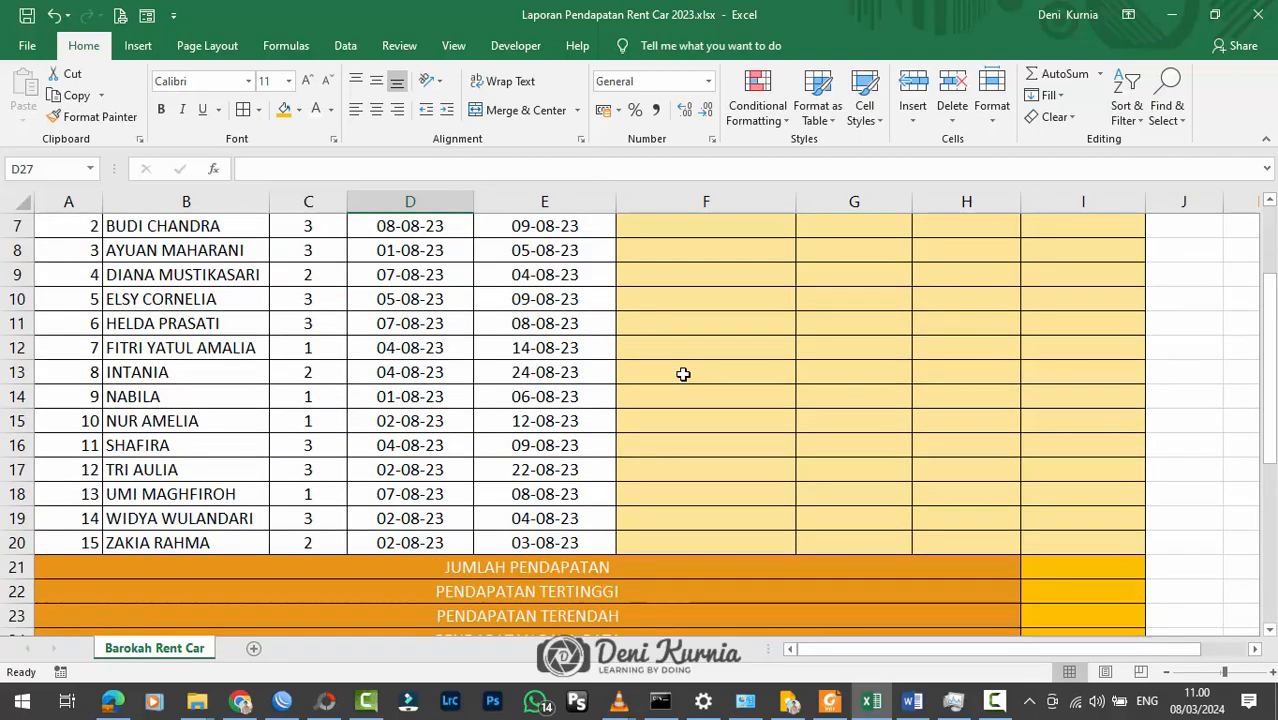
scroll(682, 371, "up", 4)
Step: Calculate the first LAMA SEWA value in F6 with the formula =E6-D6
left_click(727, 372)
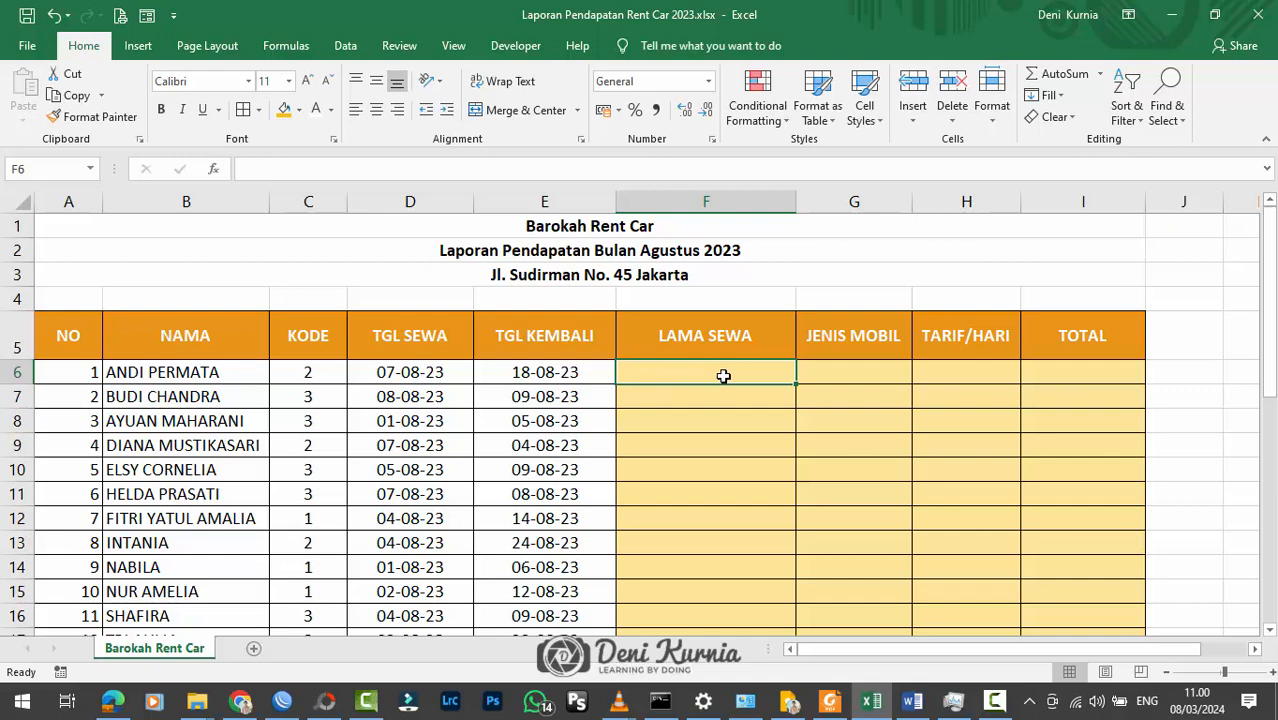
type("=")
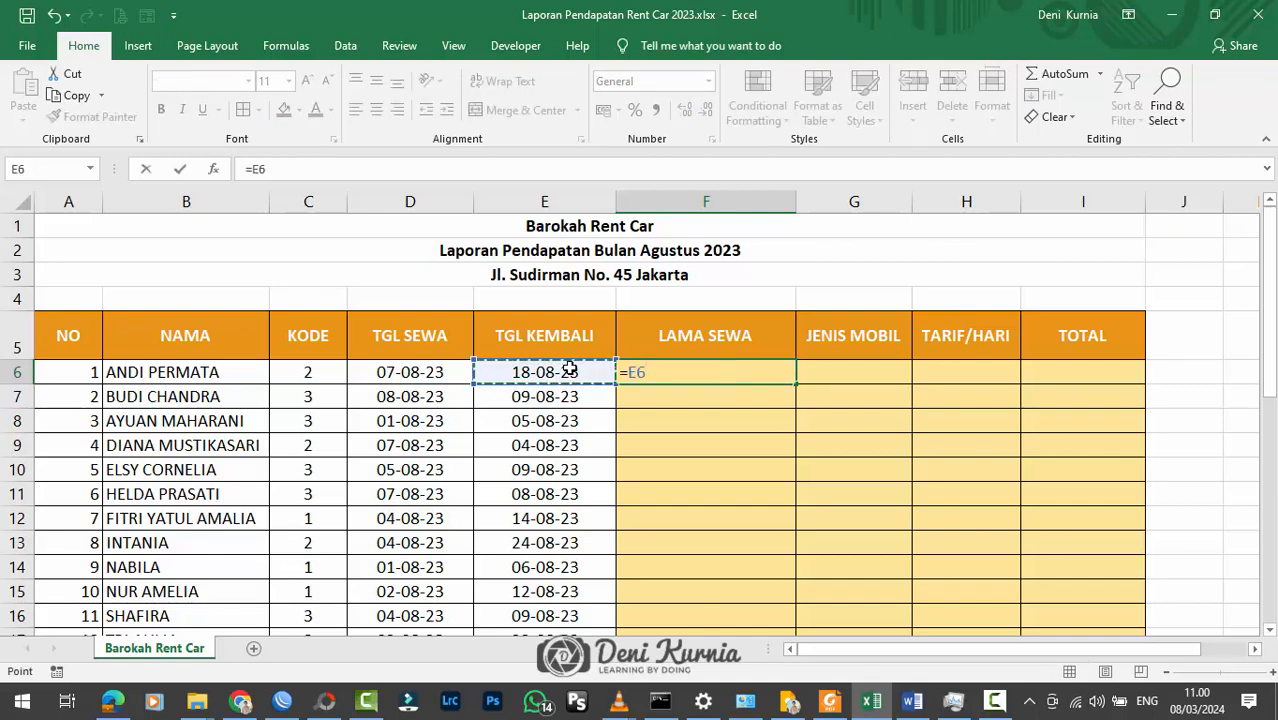
type("-")
left_click(430, 372)
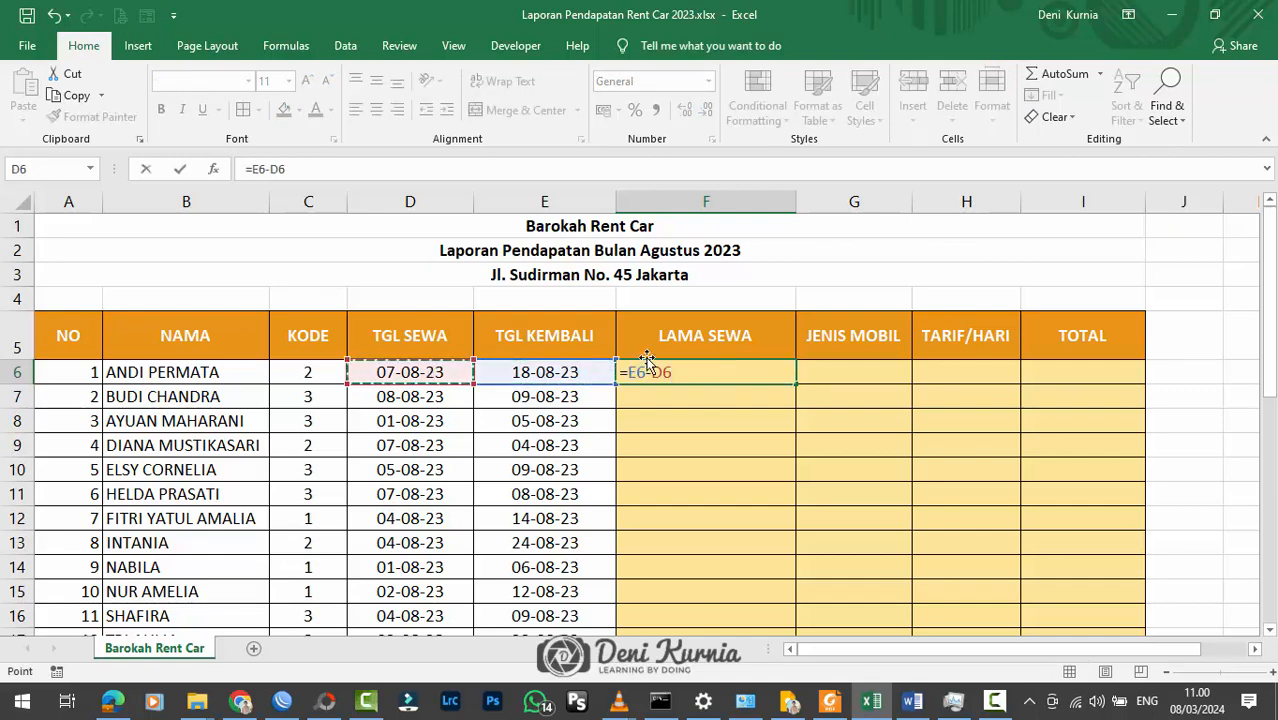
key("Return")
Step: Centre the LAMA SEWA result in F6 horizontally and vertically
left_click(682, 366)
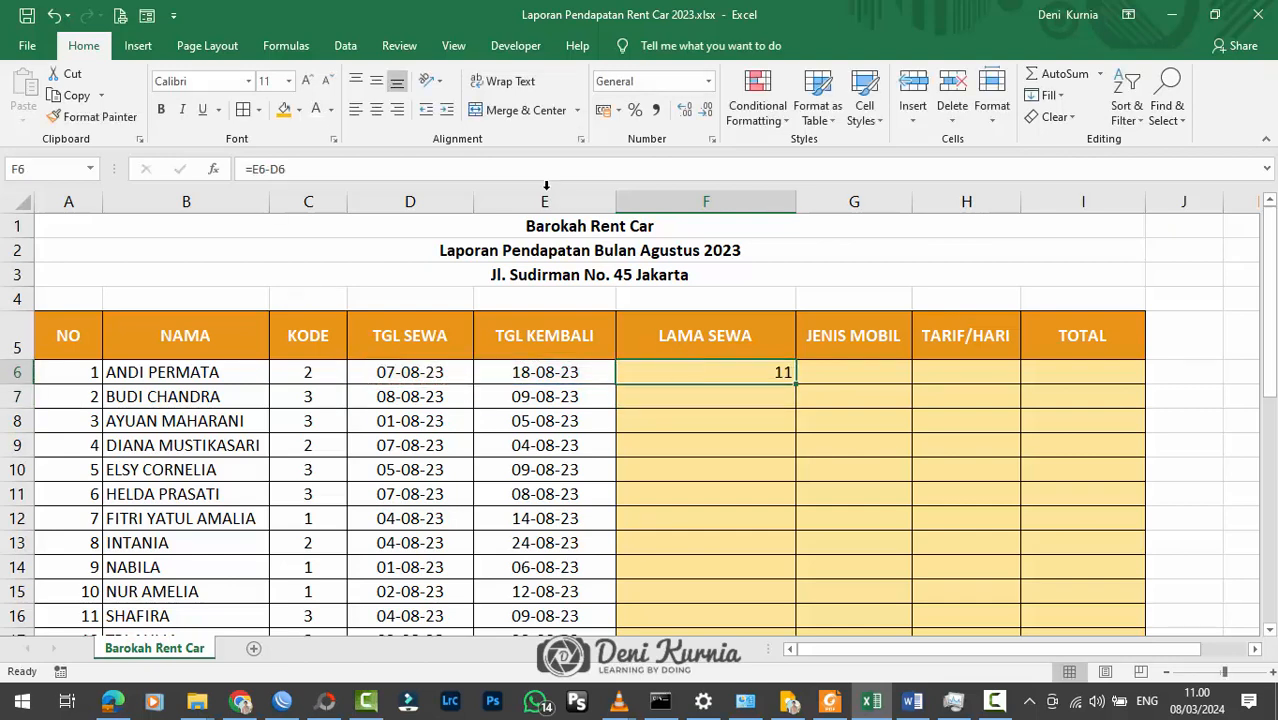
left_click(376, 109)
left_click(705, 372)
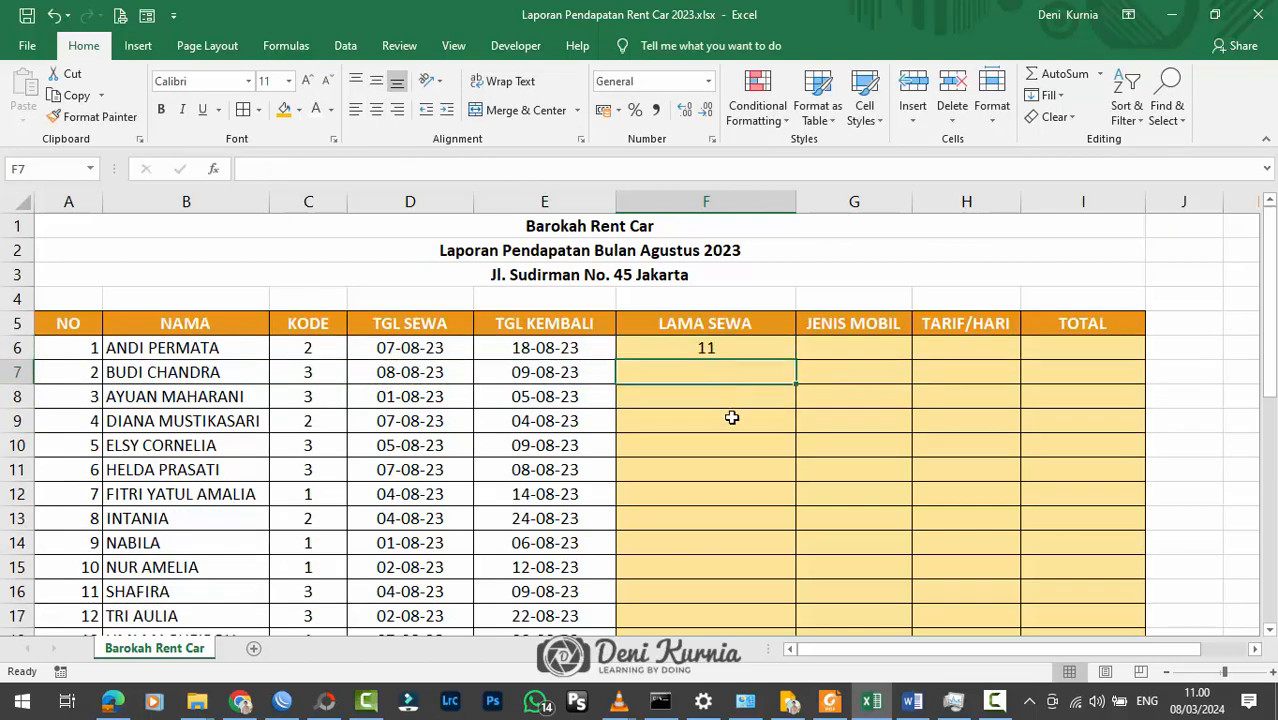
Step: Copy the LAMA SEWA formula from F6 down to F20 and review the filled column
left_click(731, 350)
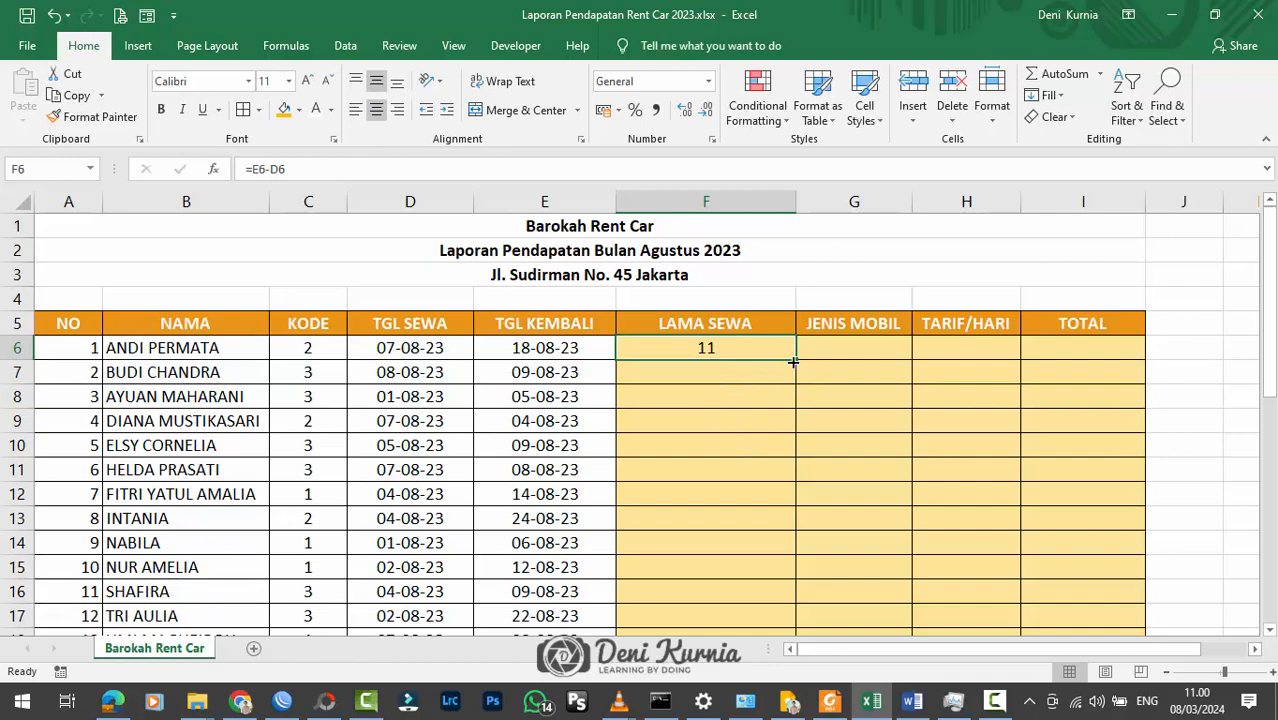
left_click_drag(796, 362, 762, 540)
scroll(670, 432, "up", 2)
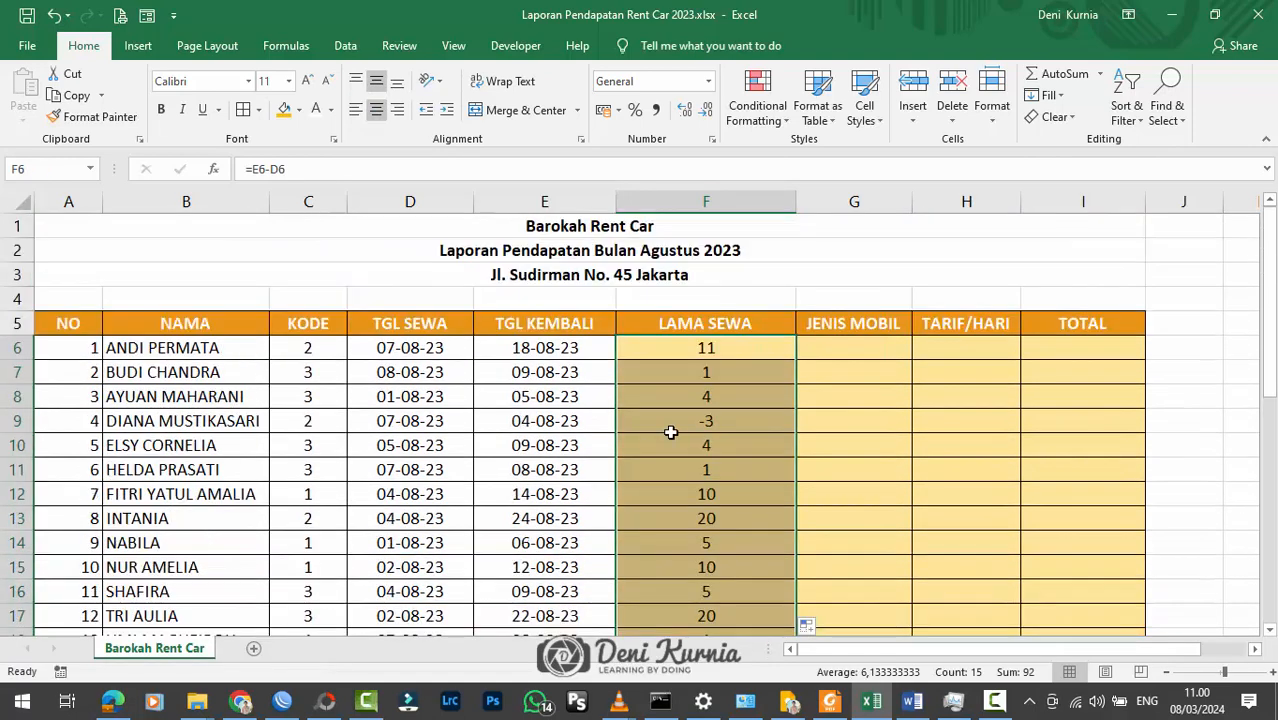
scroll(670, 432, "down", 1)
scroll(670, 432, "down", 1)
scroll(670, 432, "up", 2)
scroll(670, 432, "down", 2)
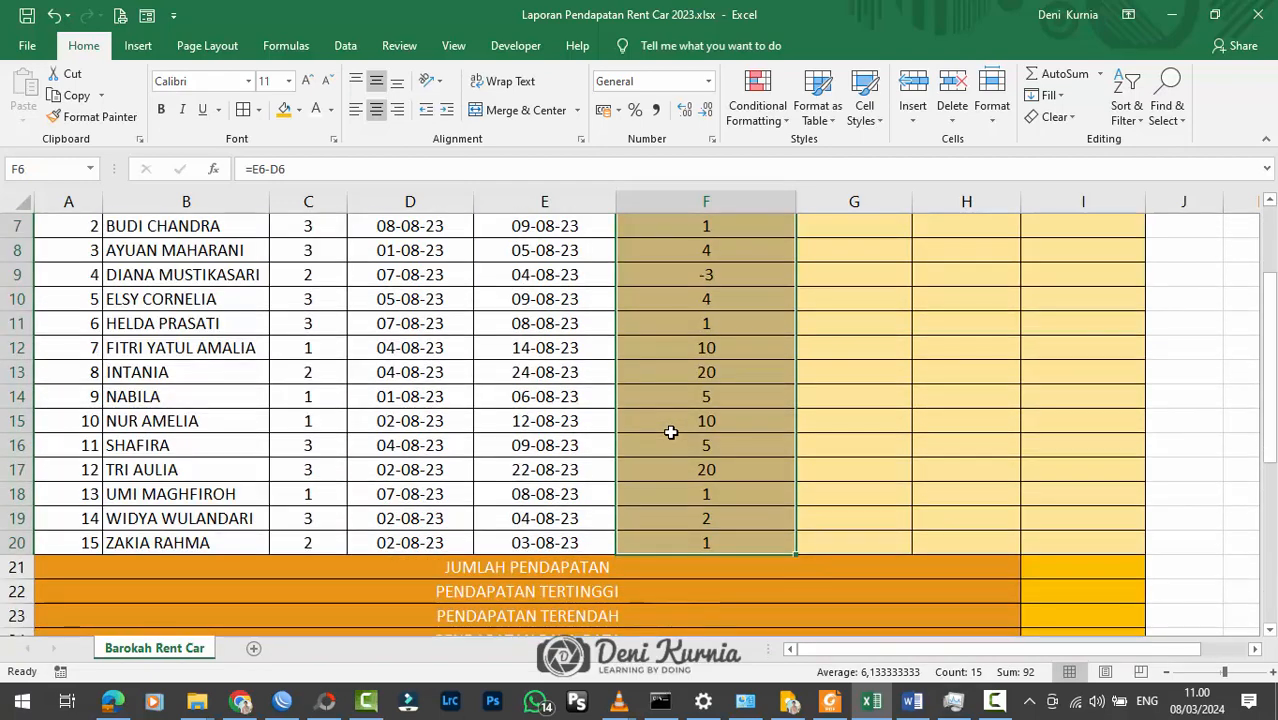
scroll(670, 432, "up", 2)
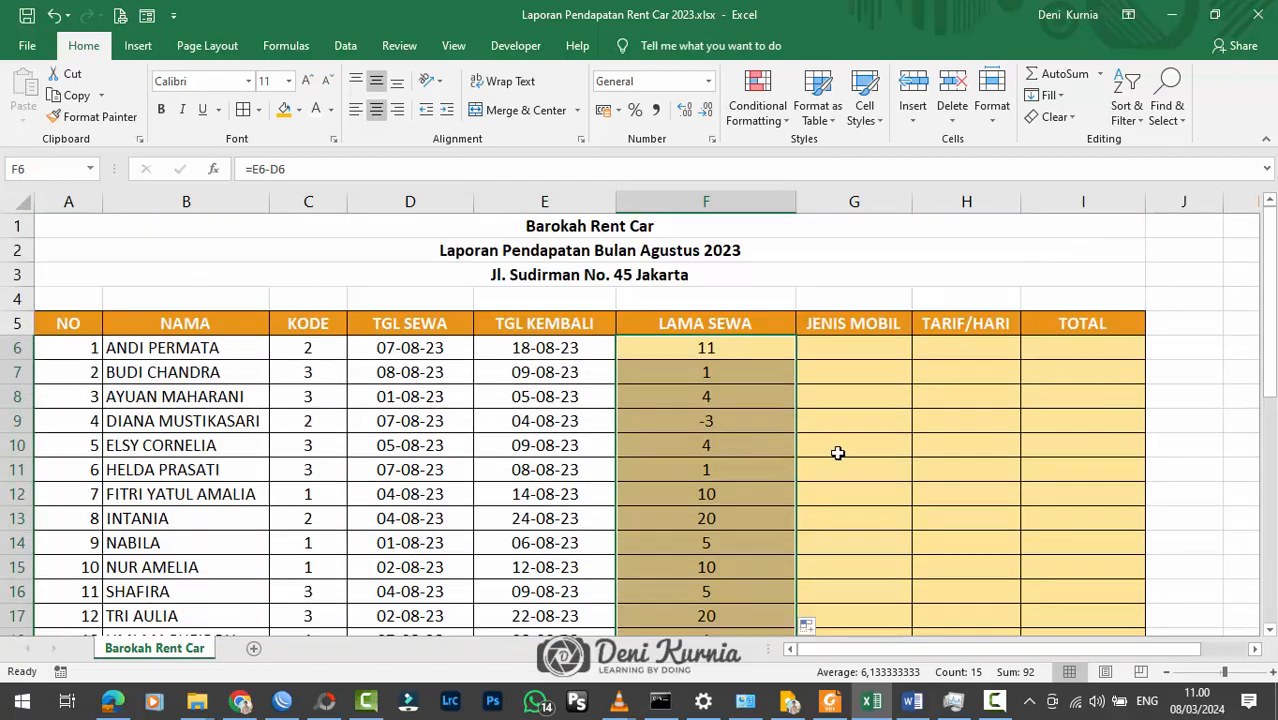
Step: Correct the TGL KEMBALI date in E9 to 14/08/2023
left_click(728, 421)
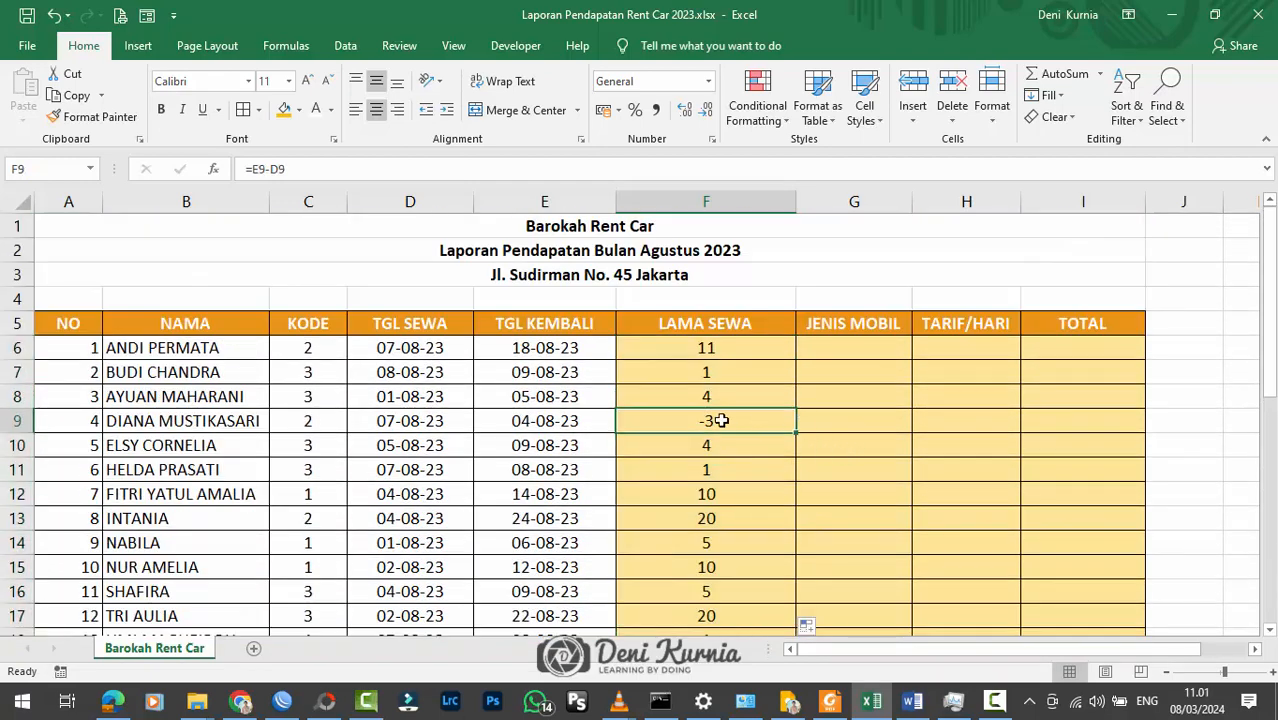
left_click(520, 421)
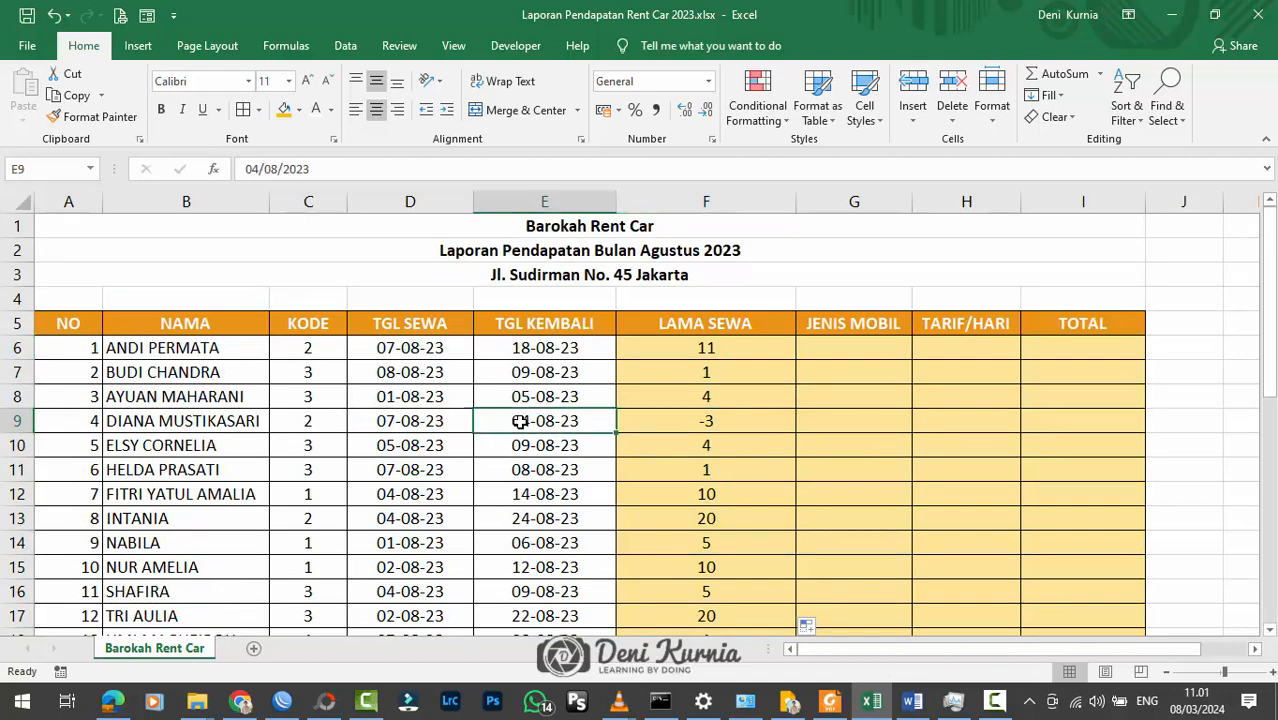
double_click(520, 421)
left_click_drag(512, 421, 502, 421)
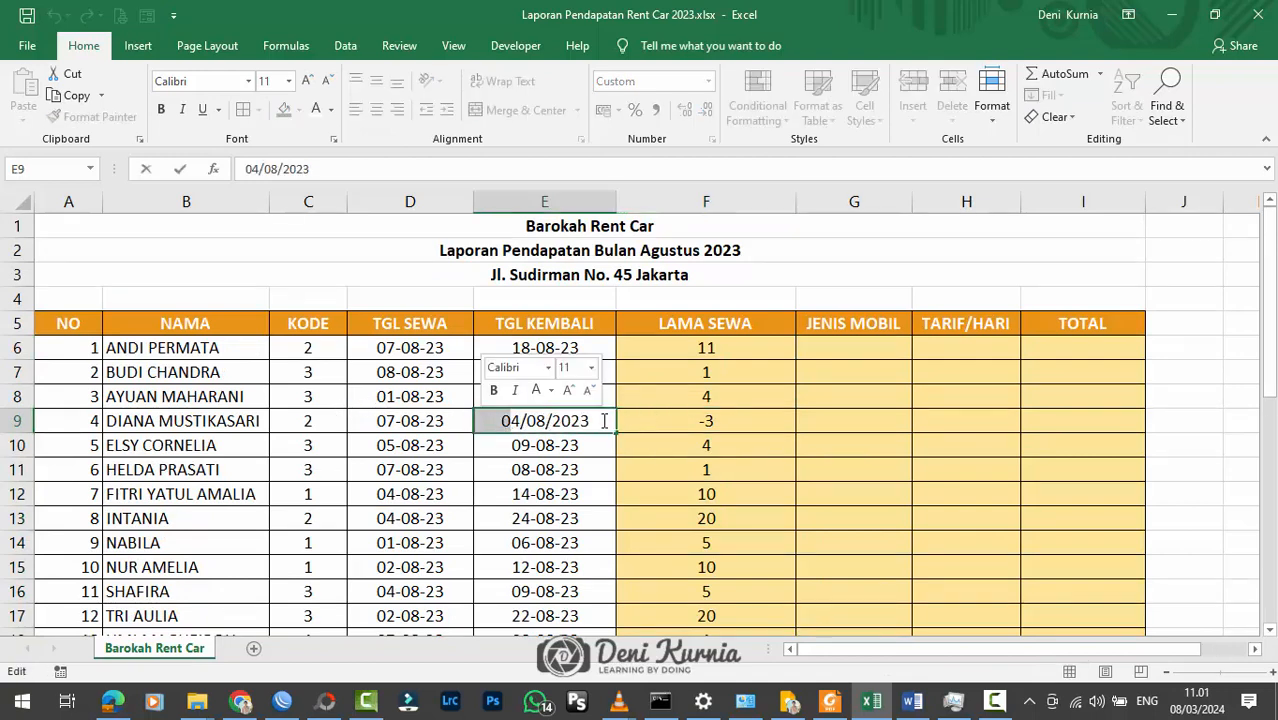
type("1")
key("Return")
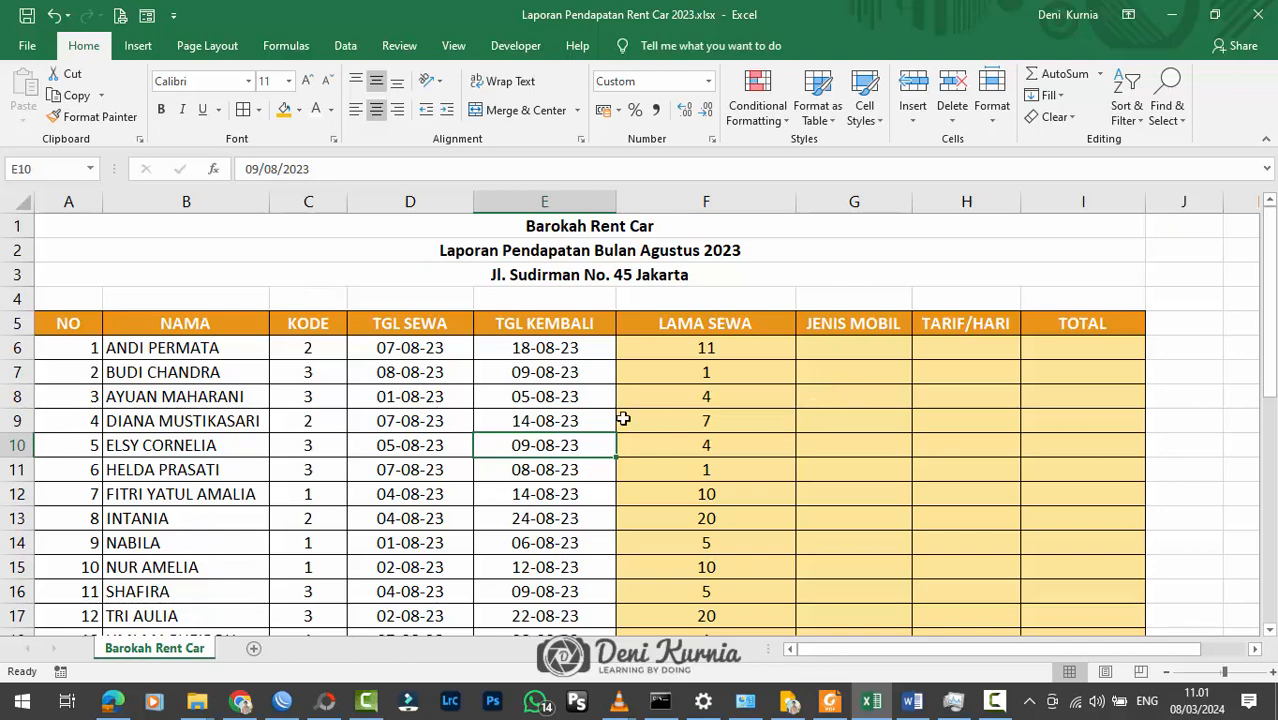
Step: Narrow the LAMA SEWA column (F) of the rental table
scroll(457, 397, "down", 2)
scroll(633, 380, "up", 2)
left_click_drag(798, 200, 770, 200)
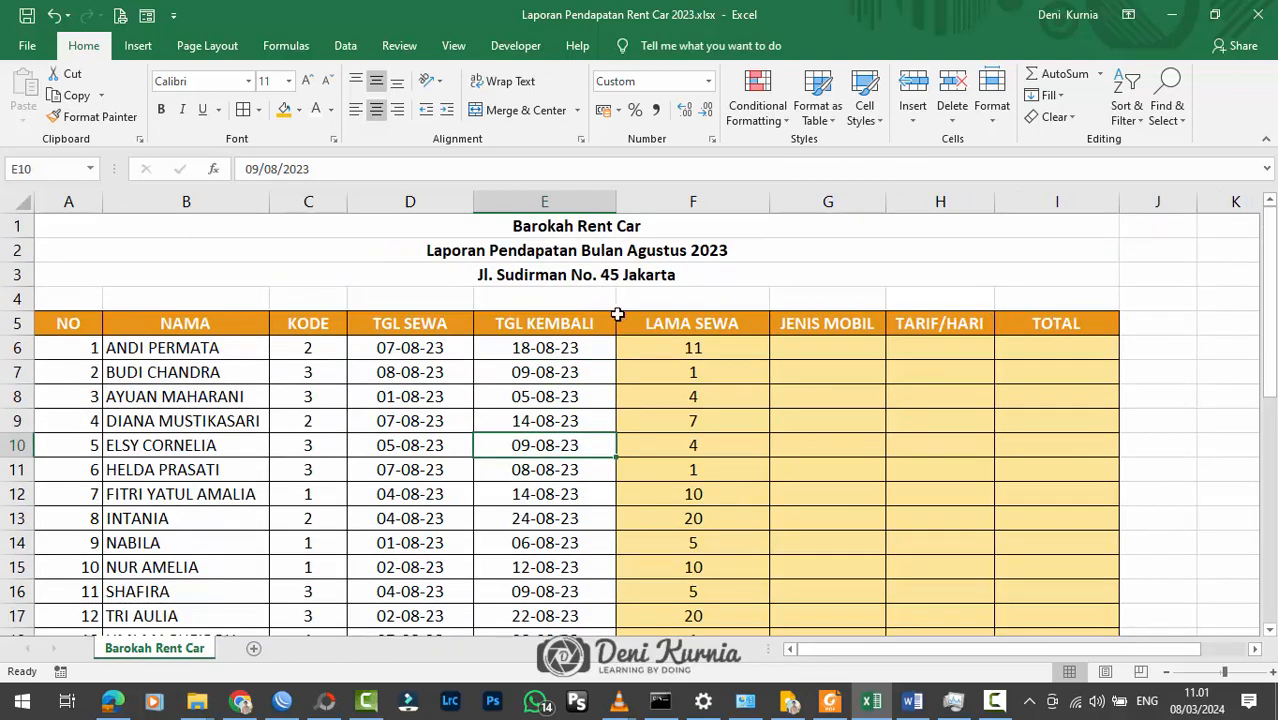
scroll(585, 374, "down", 2)
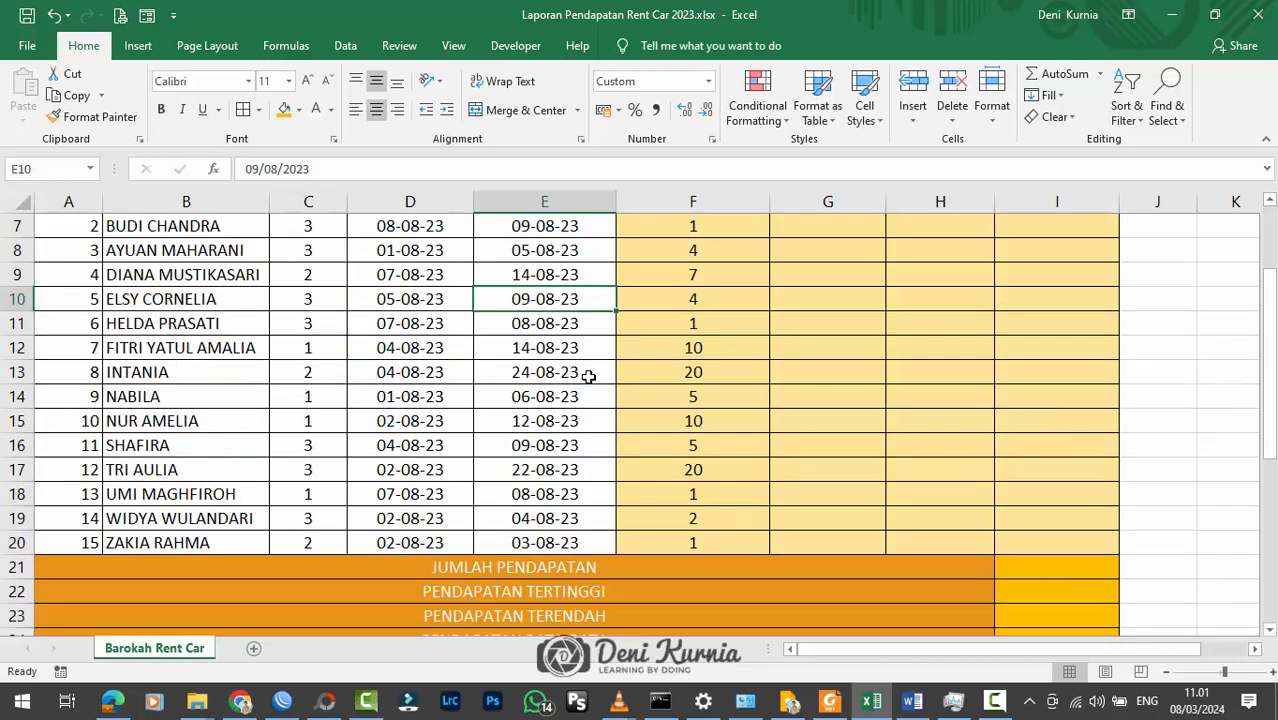
scroll(597, 376, "up", 2)
left_click_drag(768, 203, 754, 203)
left_click(709, 346)
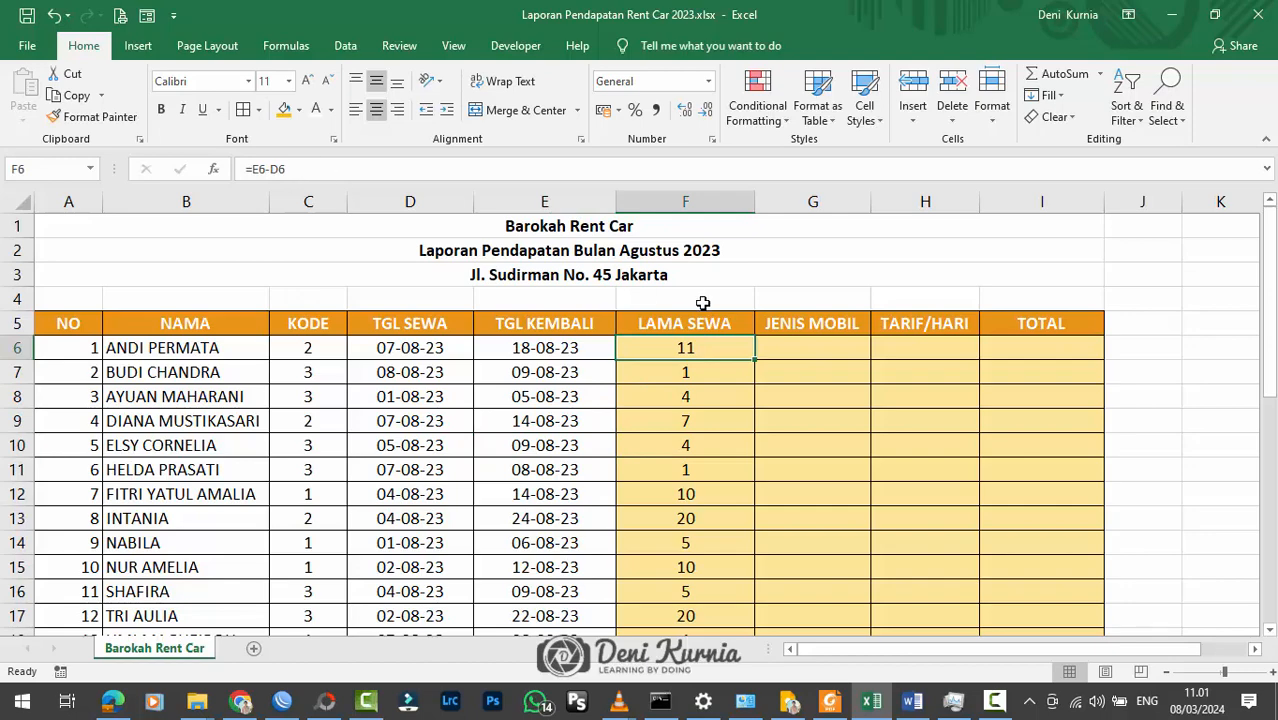
Step: Read the second instruction under PETUNJUK PENGERJAAN and examine the JENIS MOBIL and TARIF/HARI columns it applies to
scroll(697, 369, "down", 2)
scroll(697, 369, "up", 2)
scroll(697, 369, "down", 5)
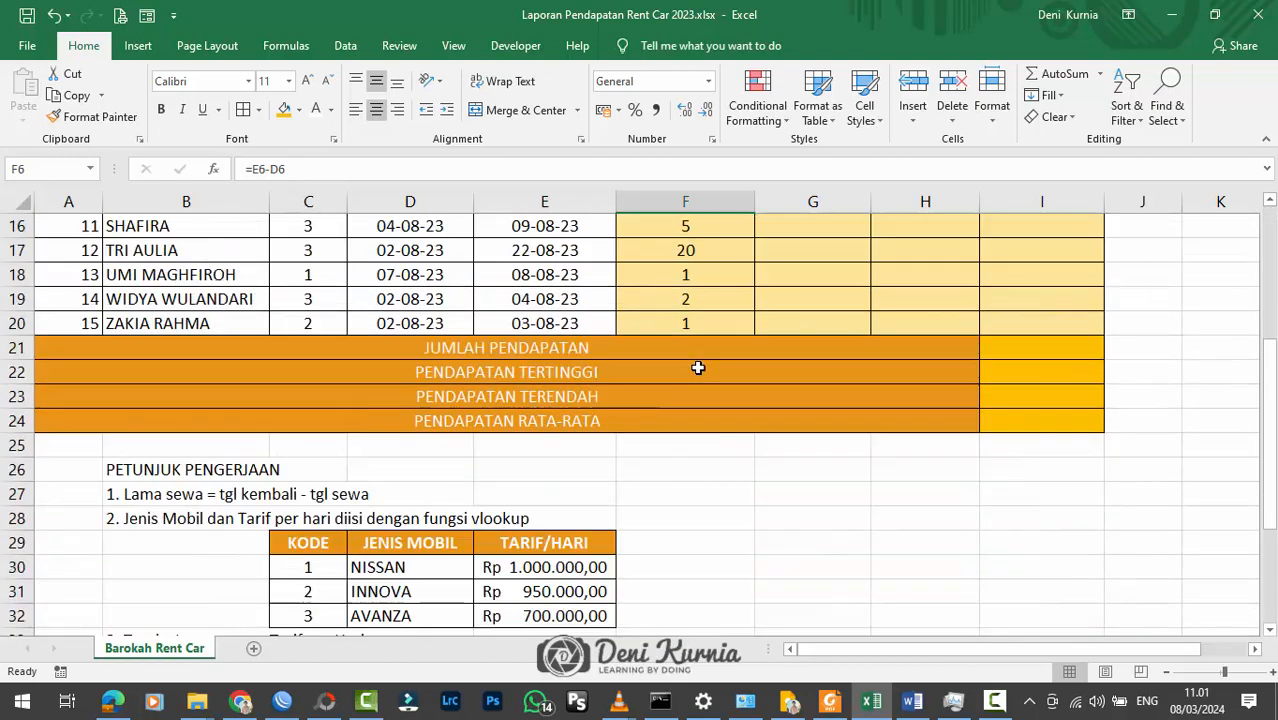
left_click(17, 518)
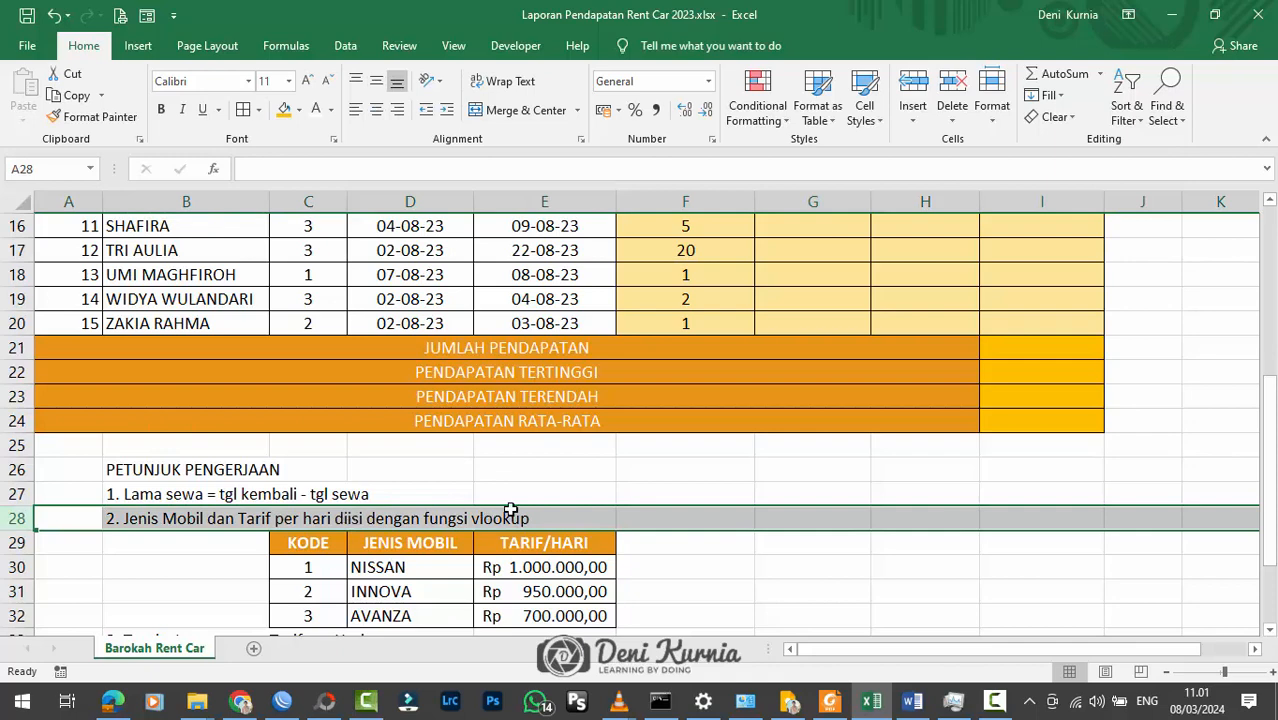
scroll(815, 519, "up", 5)
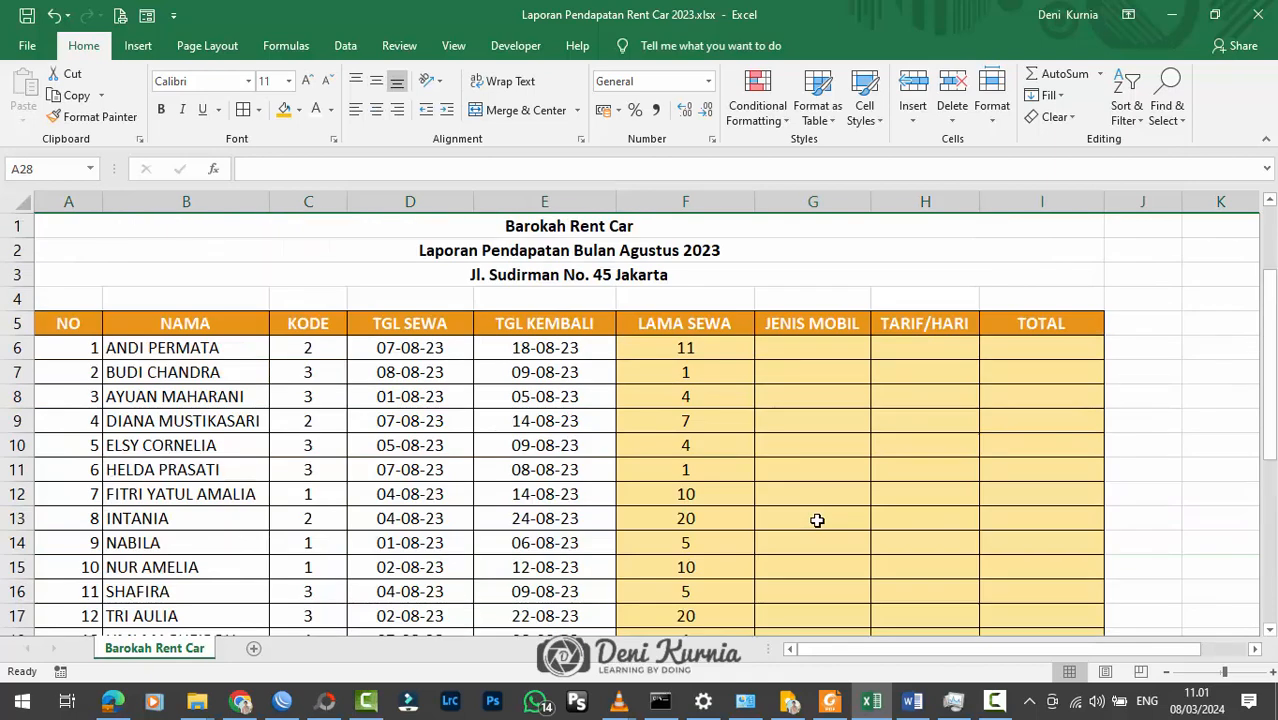
left_click(850, 347)
left_click(876, 354)
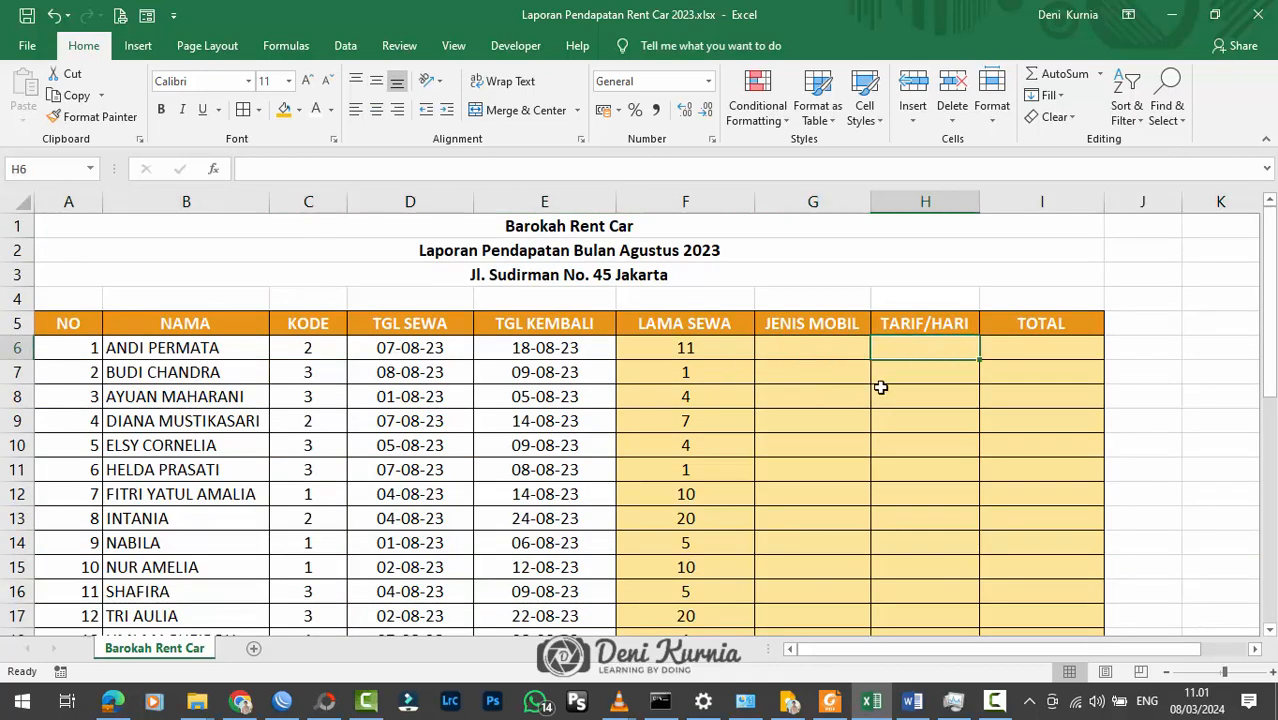
scroll(865, 400, "down", 5)
scroll(859, 411, "up", 4)
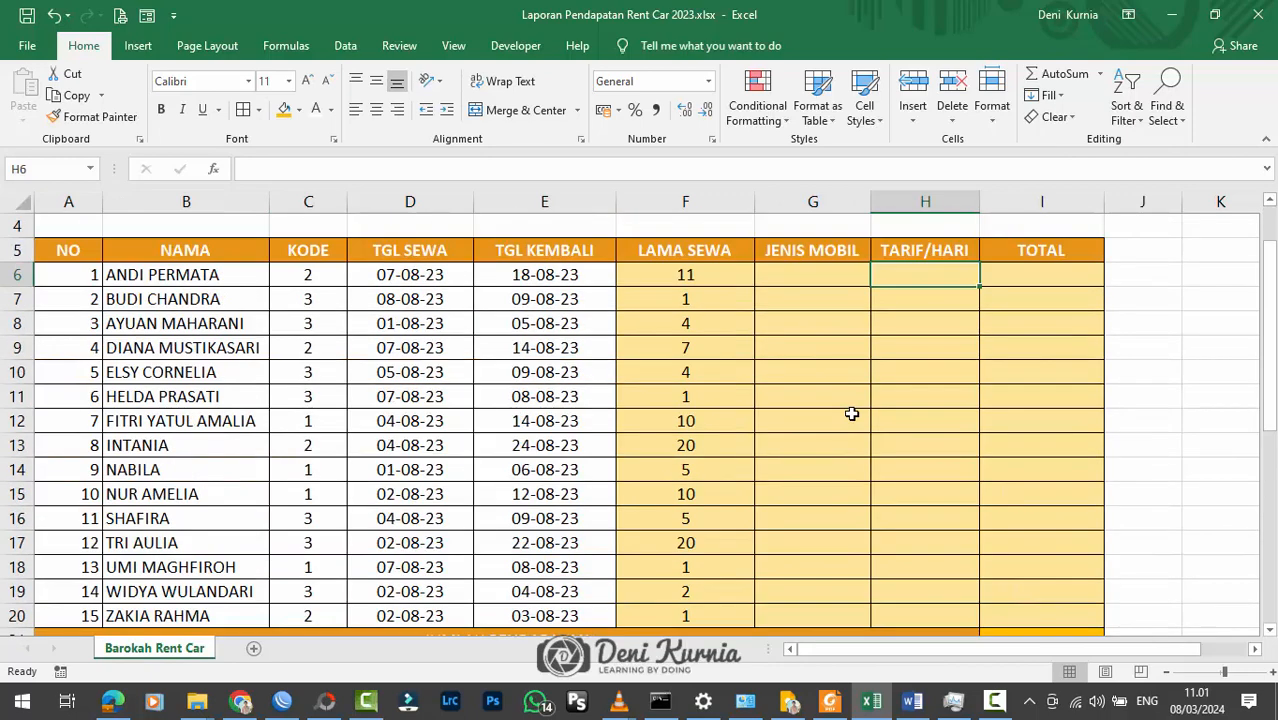
scroll(851, 414, "down", 4)
scroll(861, 397, "up", 4)
scroll(862, 397, "down", 4)
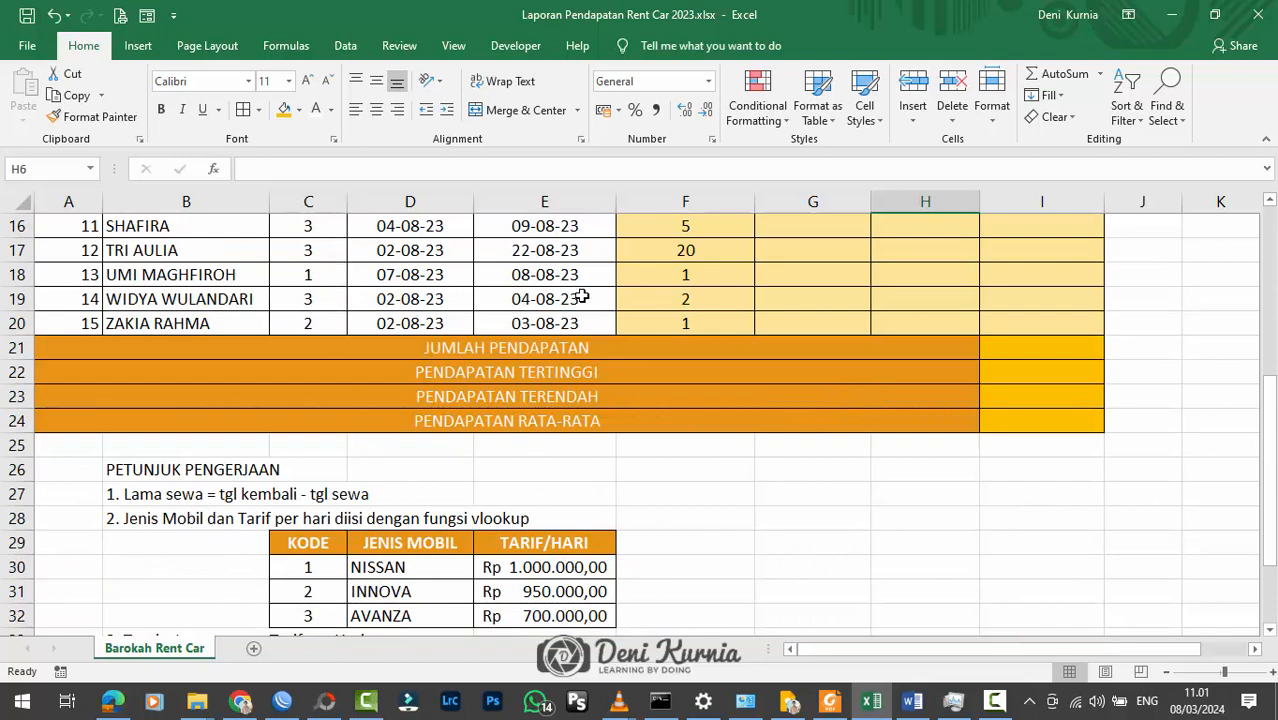
Step: Check the KODE entries in the car rate table and slightly widen columns E and D
left_click_drag(619, 203, 627, 203)
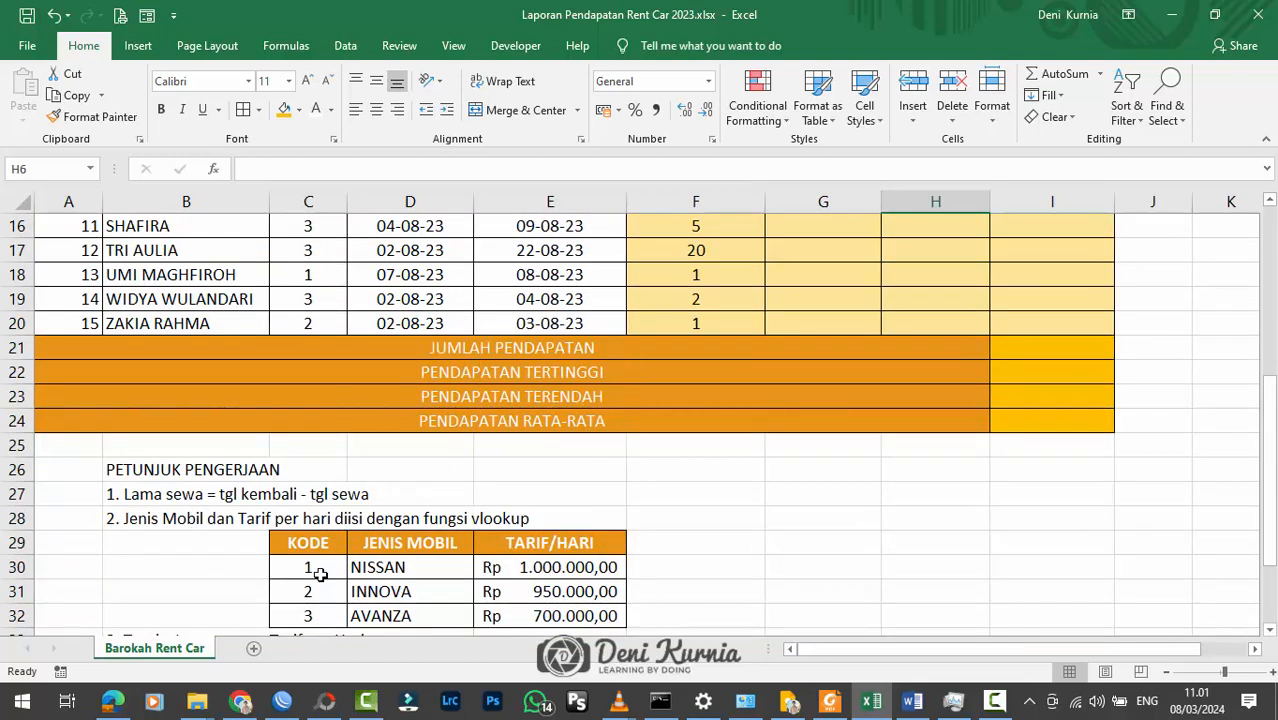
scroll(319, 573, "down", 2)
scroll(328, 491, "up", 1)
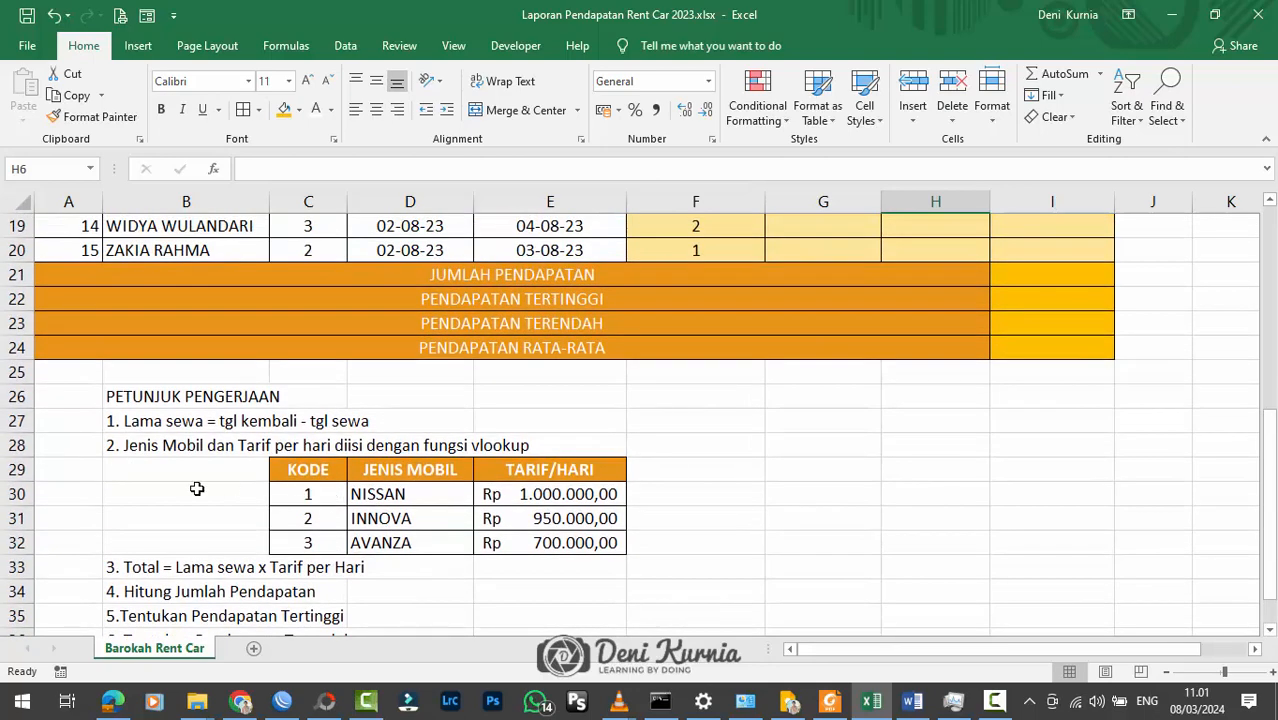
left_click(307, 493)
left_click(307, 518)
left_click(307, 542)
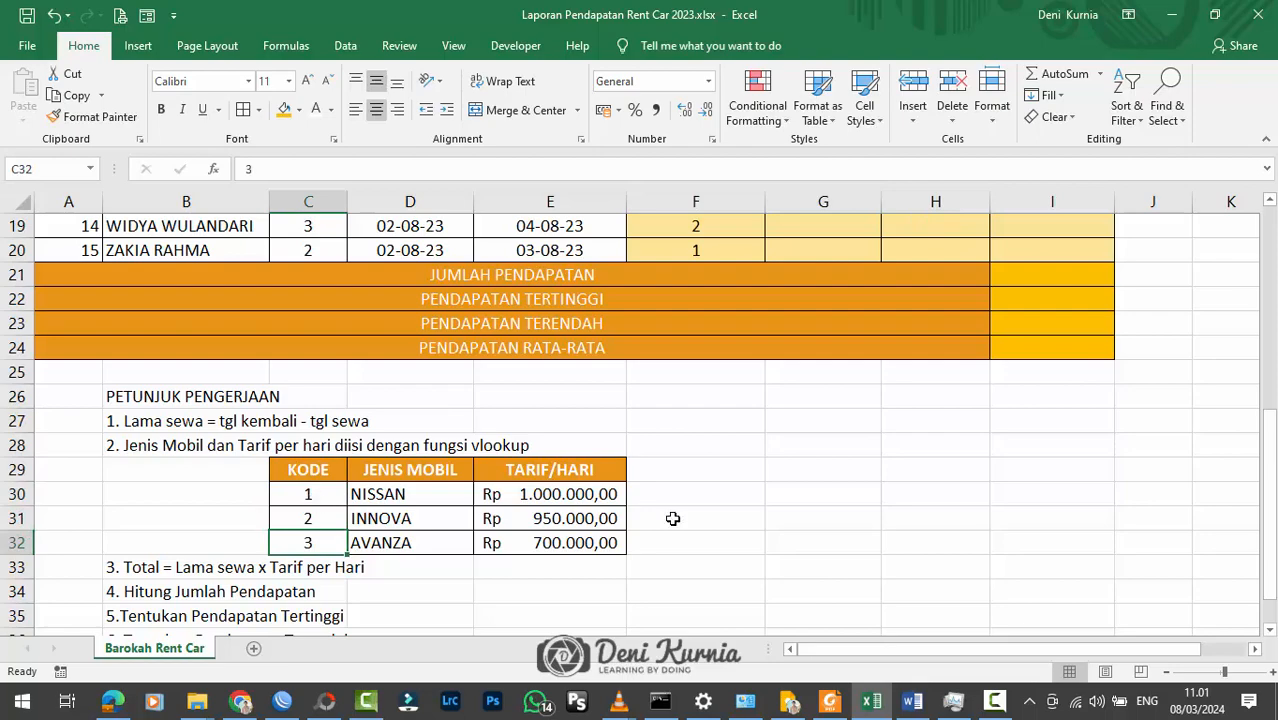
scroll(775, 503, "up", 6)
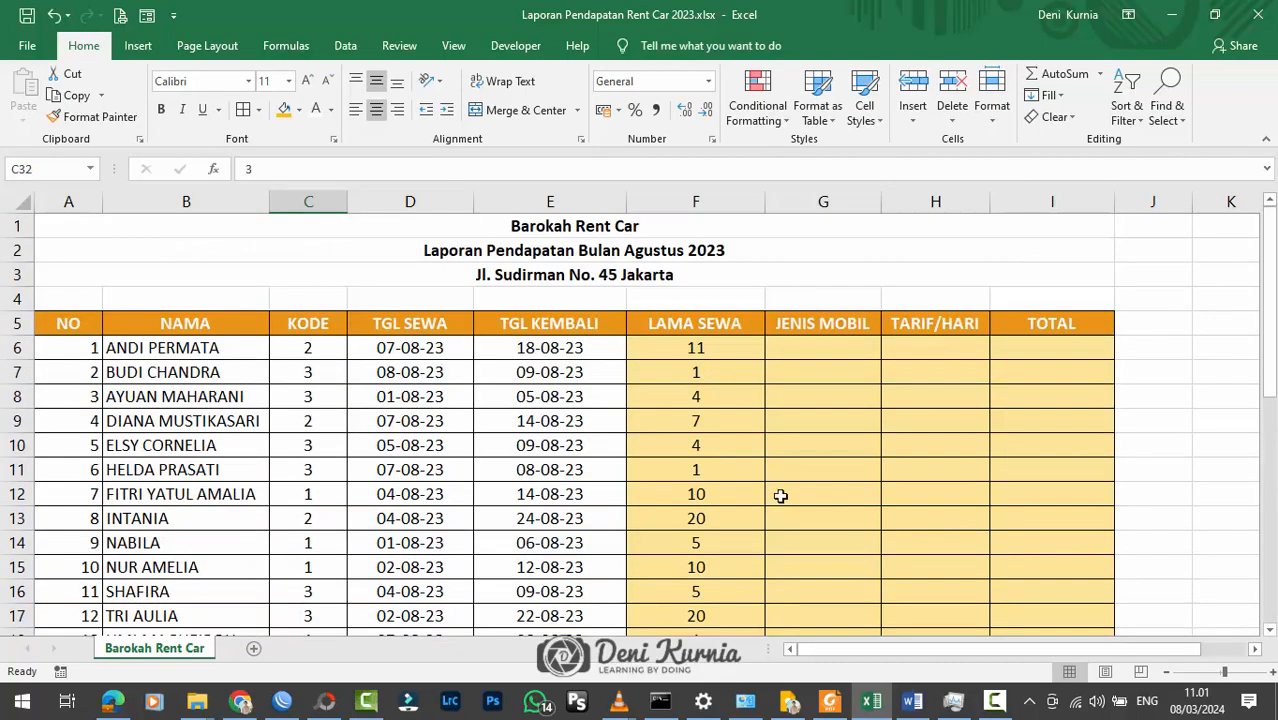
scroll(788, 390, "down", 6)
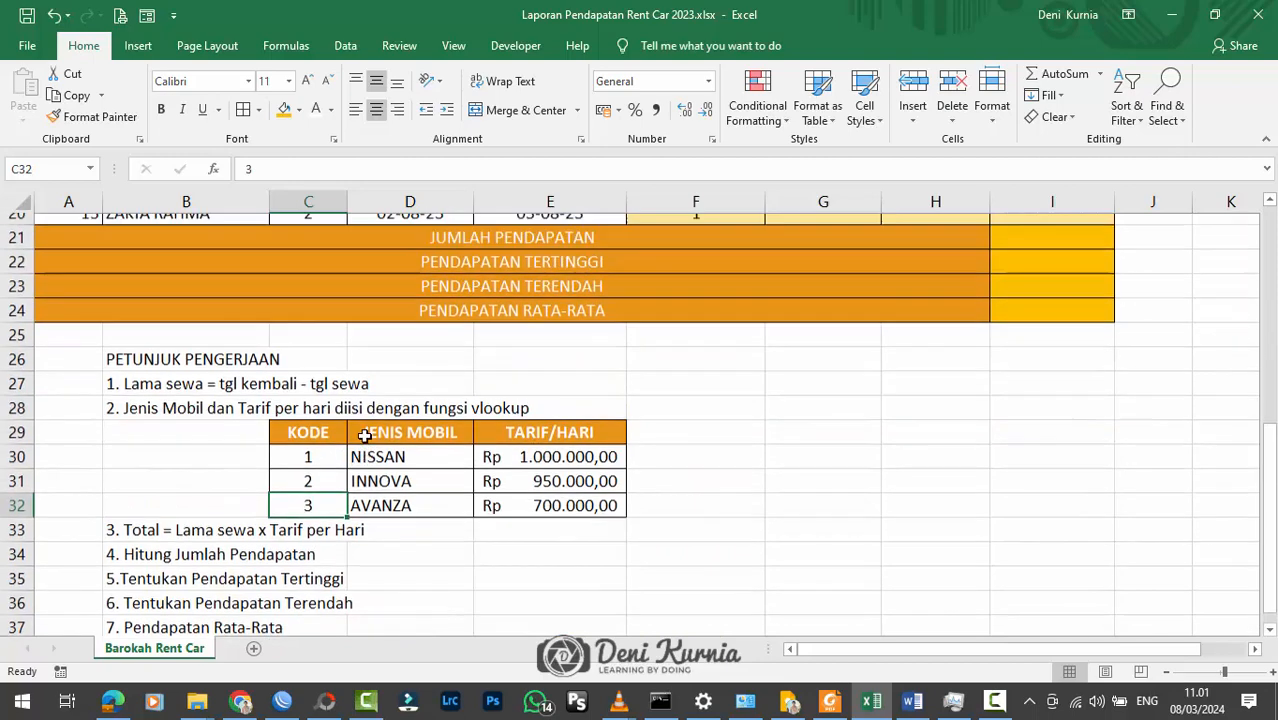
scroll(365, 436, "up", 1)
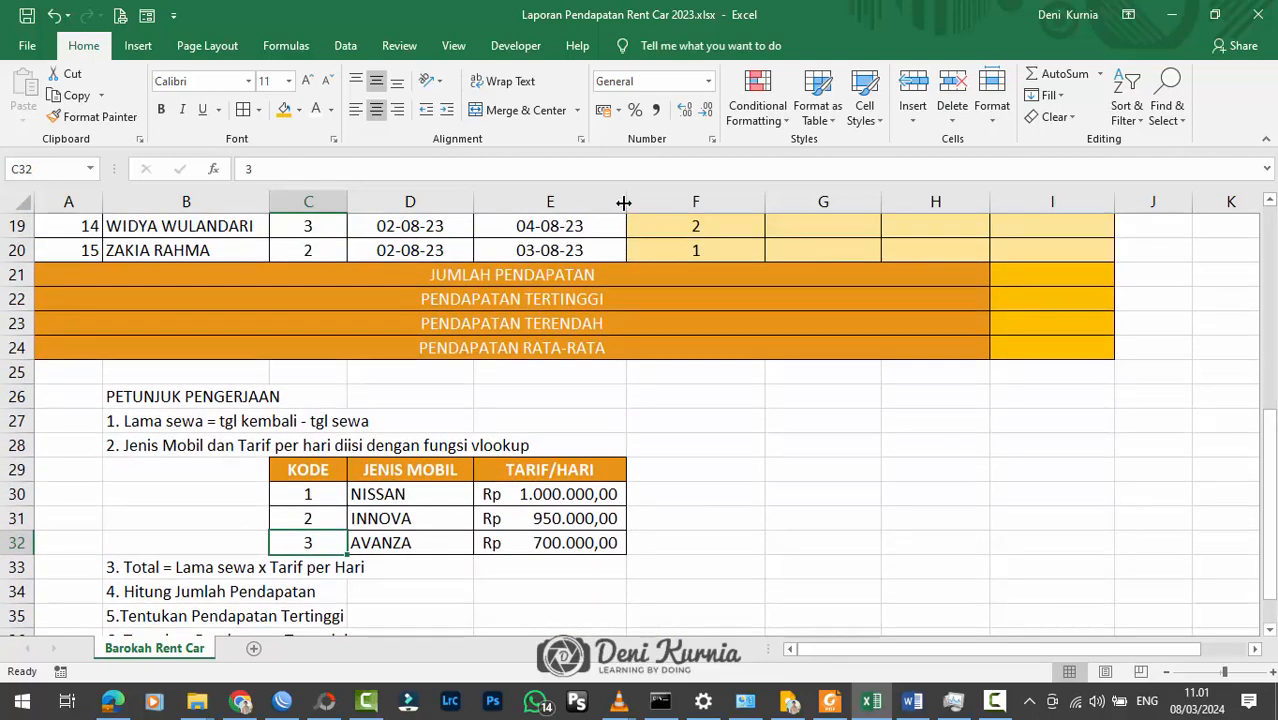
left_click_drag(623, 202, 640, 202)
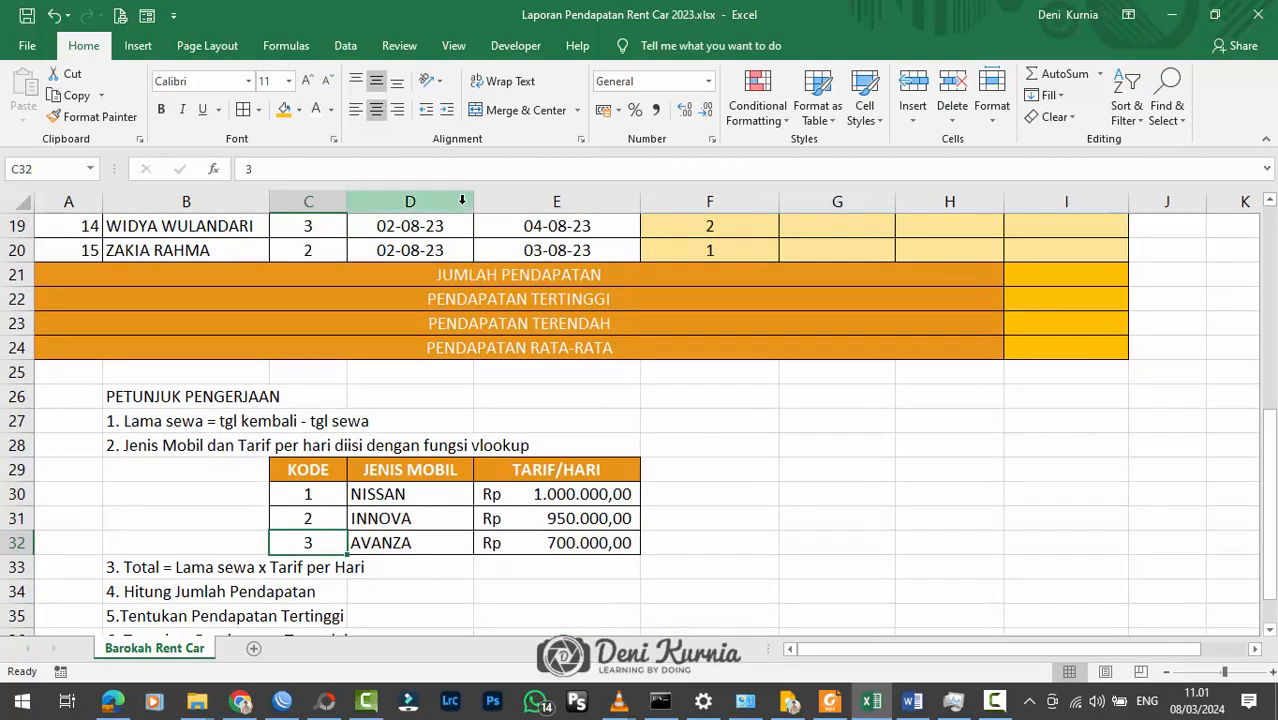
left_click_drag(473, 202, 480, 202)
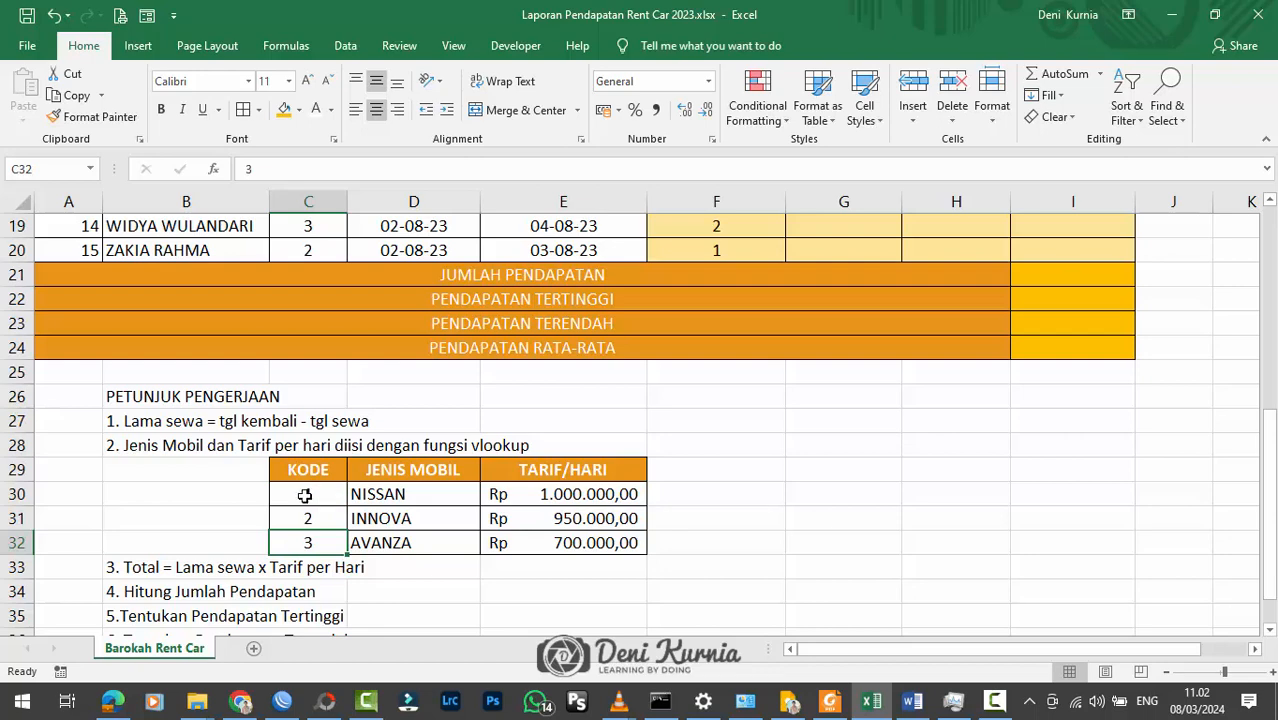
Step: Name the car rate data range C30:E32 tabel_mobil and reselect the range to check its name
left_click_drag(305, 494, 566, 541)
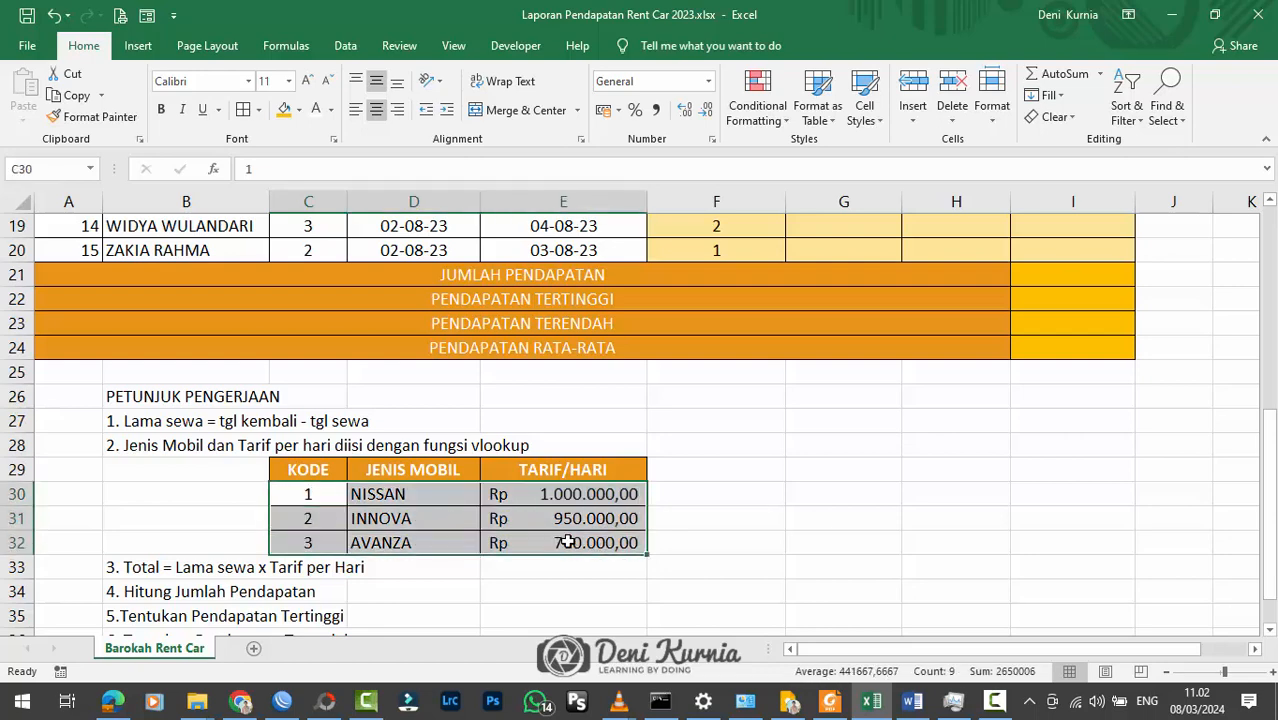
left_click(14, 170)
type("tabel_m")
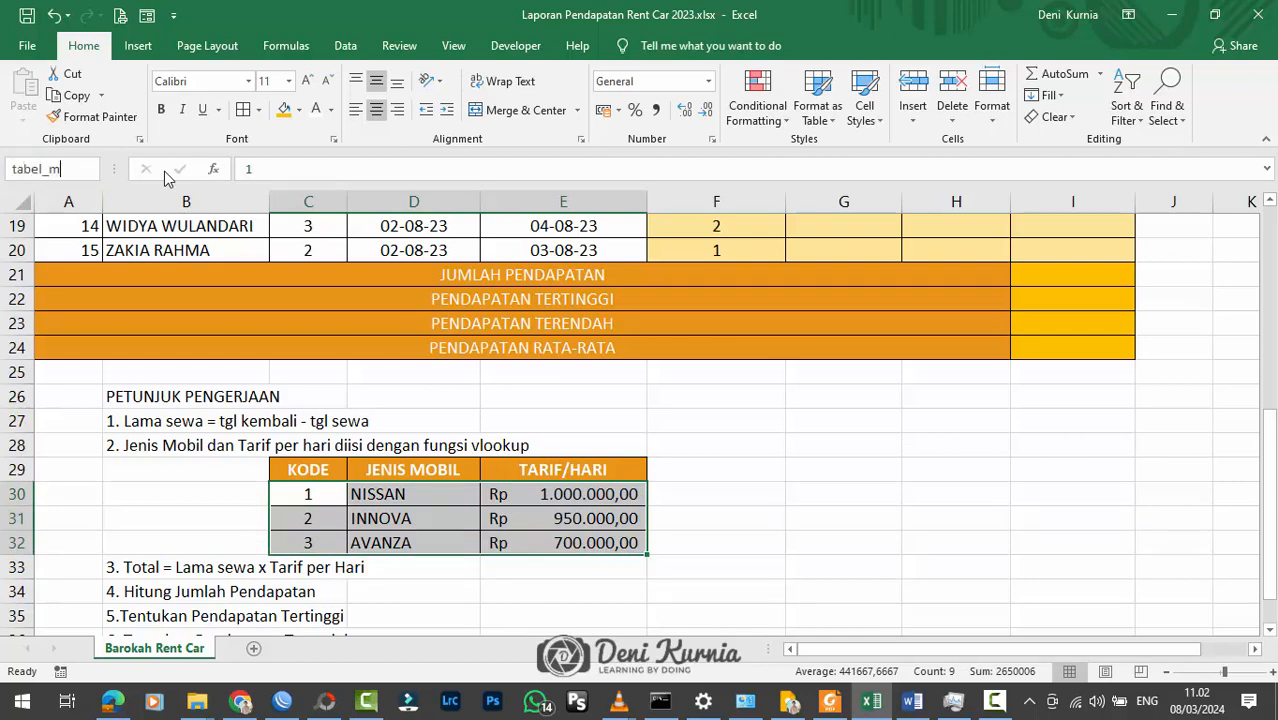
type("obil")
key("Return")
left_click(384, 424)
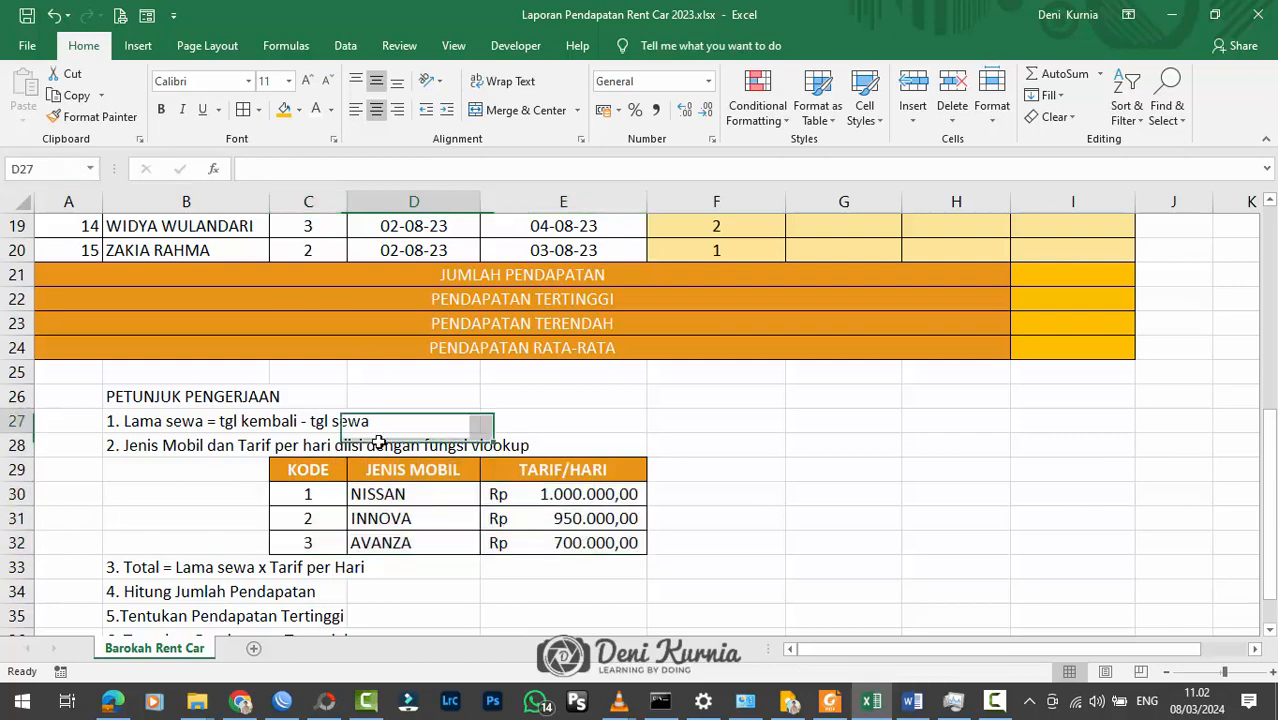
left_click_drag(307, 493, 584, 542)
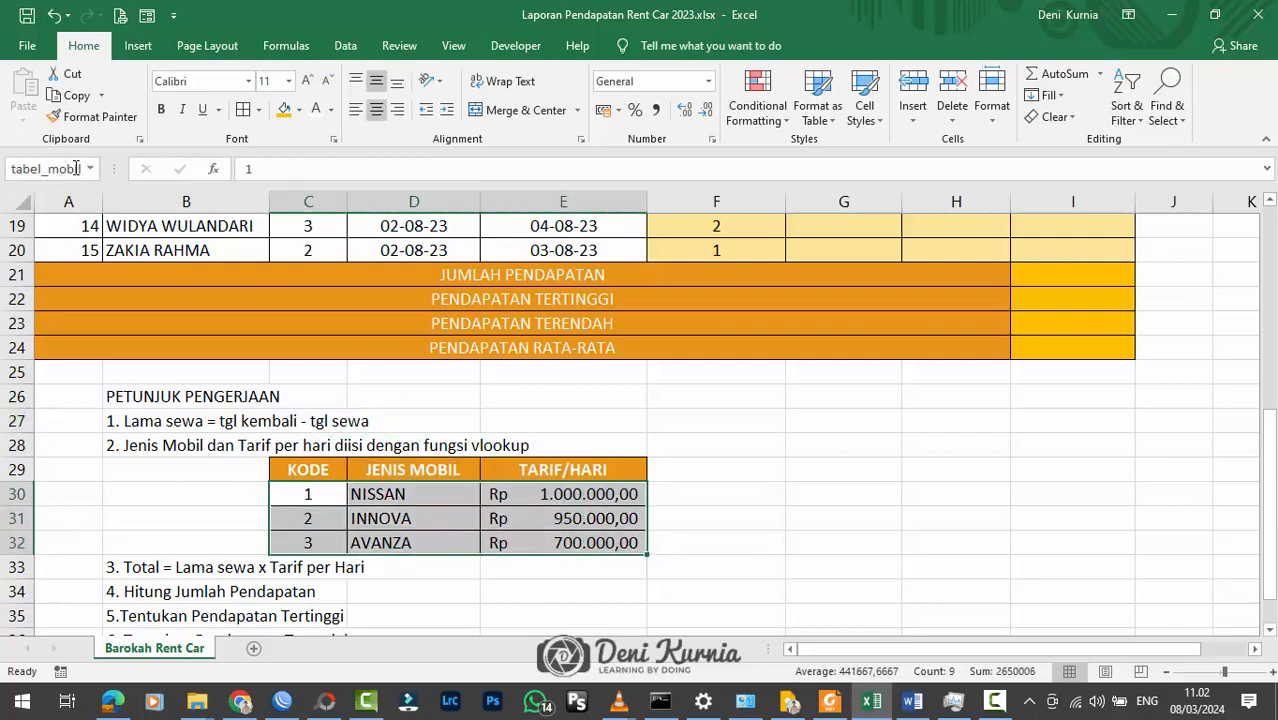
left_click(560, 421)
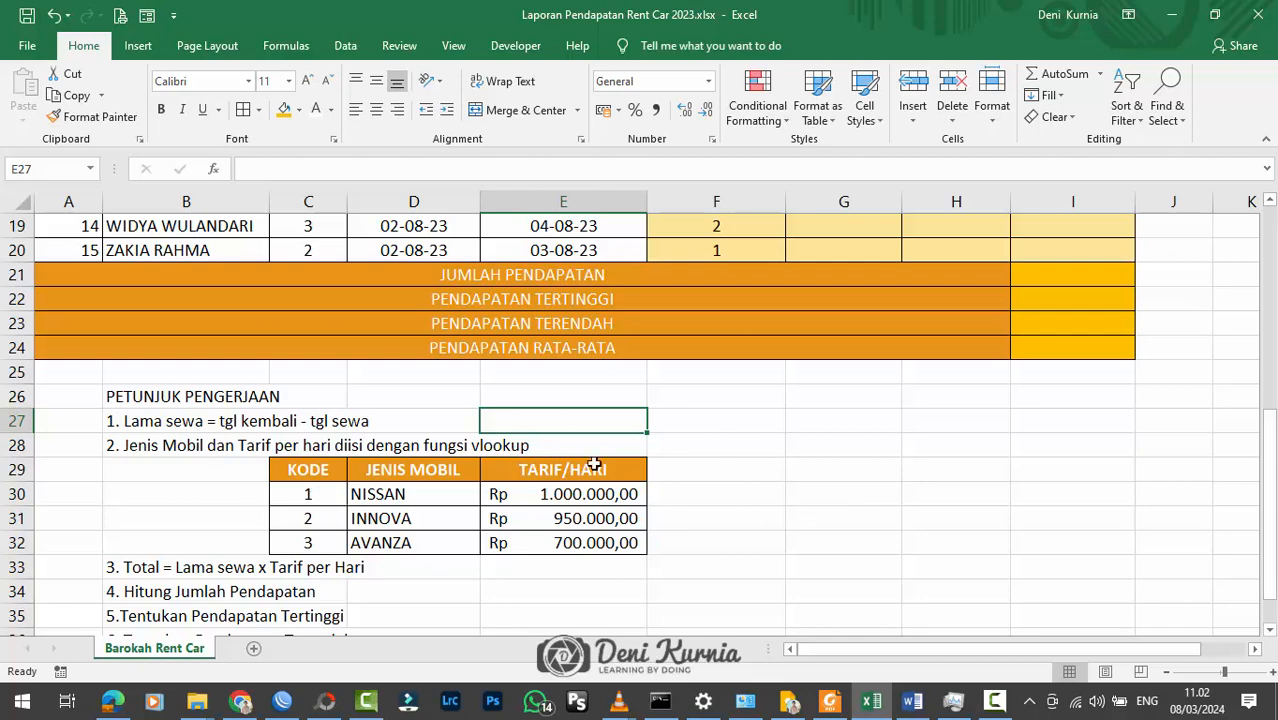
Step: Widen the JENIS MOBIL column (G) and slightly narrow the TGL KEMBALI column (E), with cell G6 selected
left_click(663, 485)
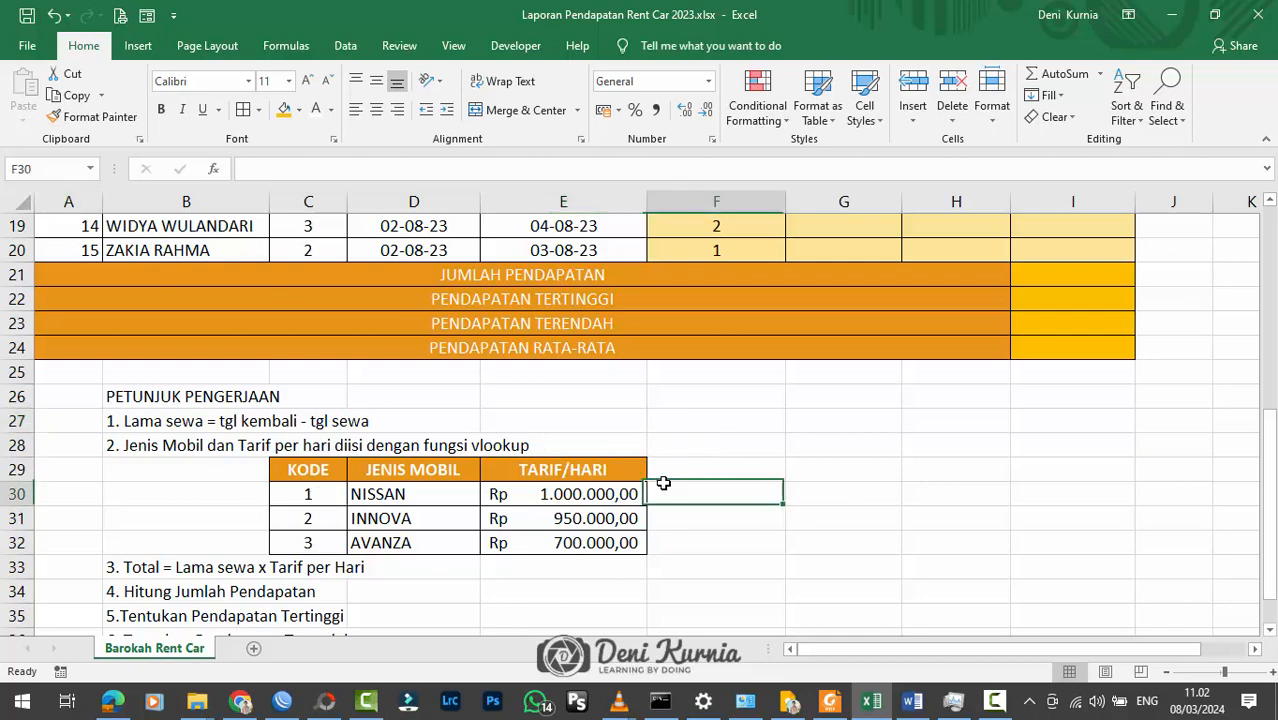
scroll(826, 471, "up", 5)
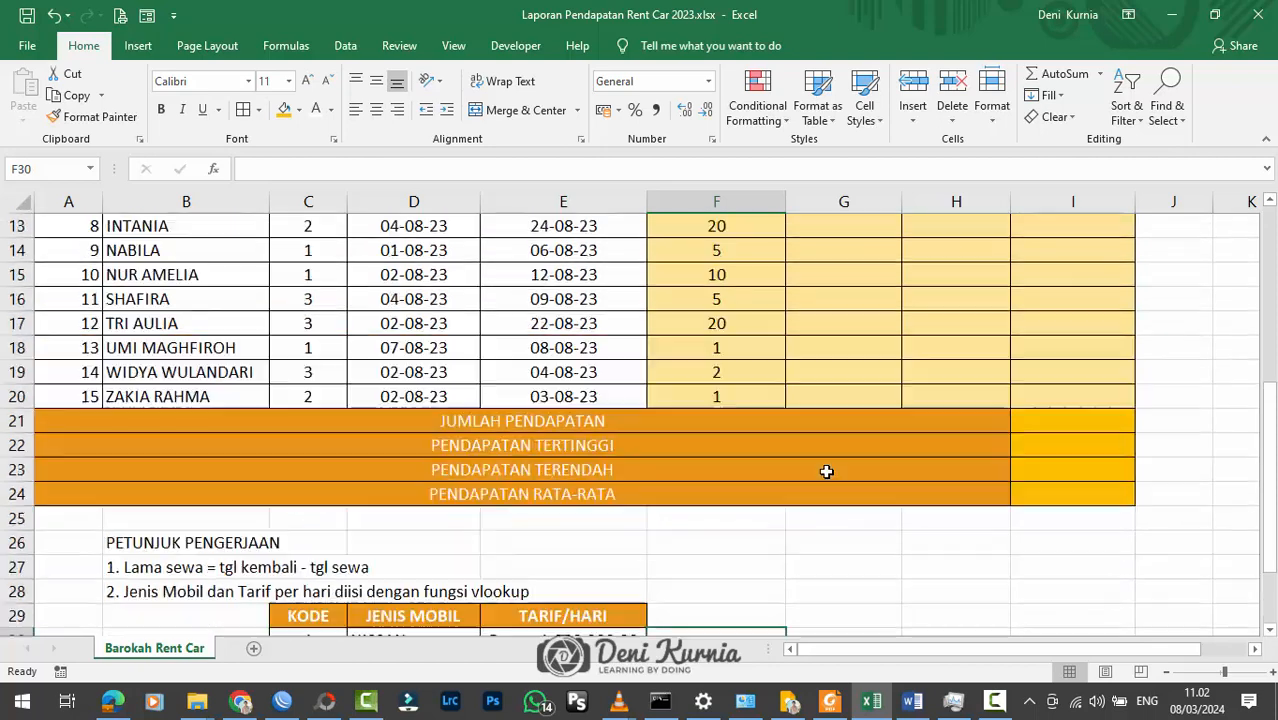
left_click(827, 279)
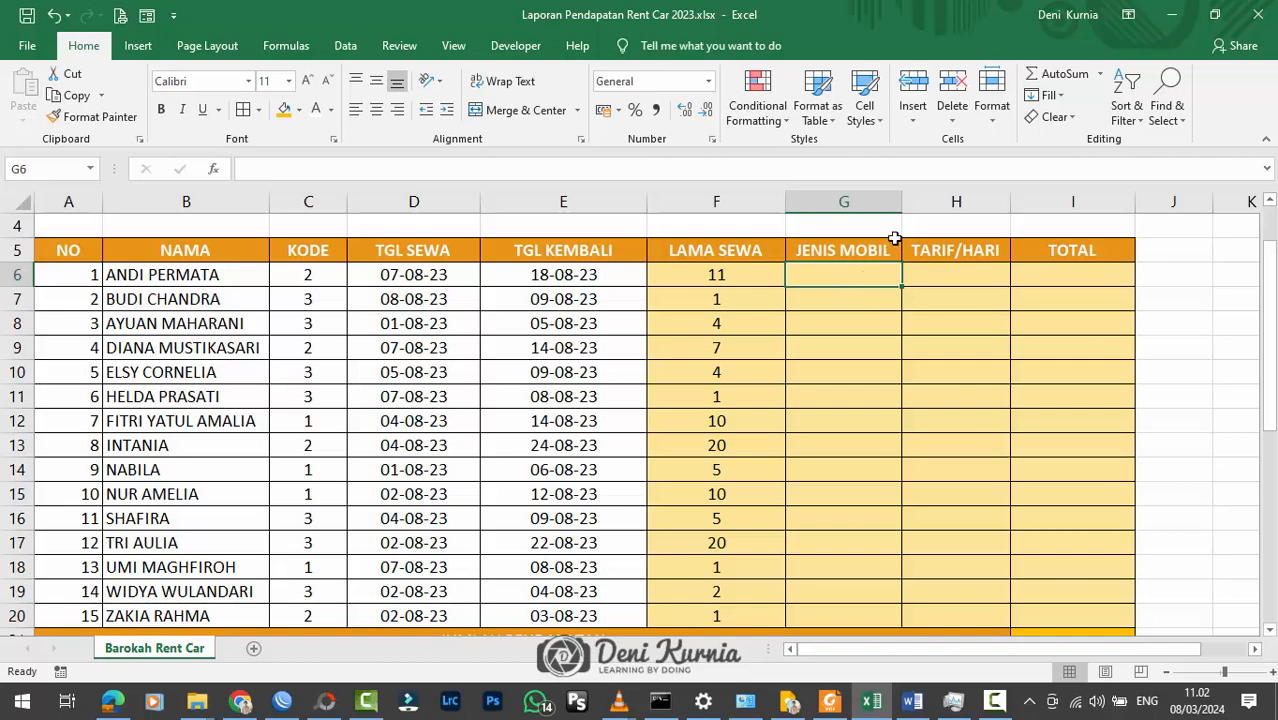
left_click_drag(901, 206, 919, 206)
left_click_drag(657, 197, 636, 200)
Step: Start a VLOOKUP formula in G6, the first data cell of the JENIS MOBIL column
type("=")
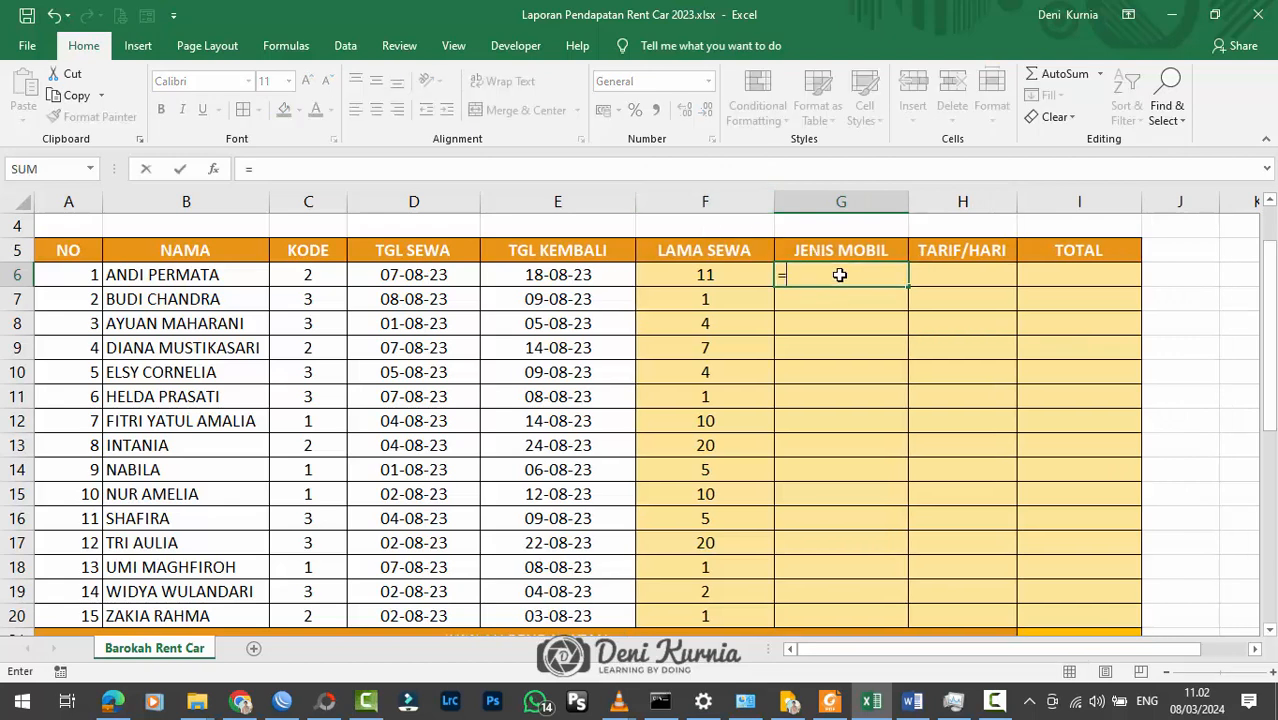
type("v")
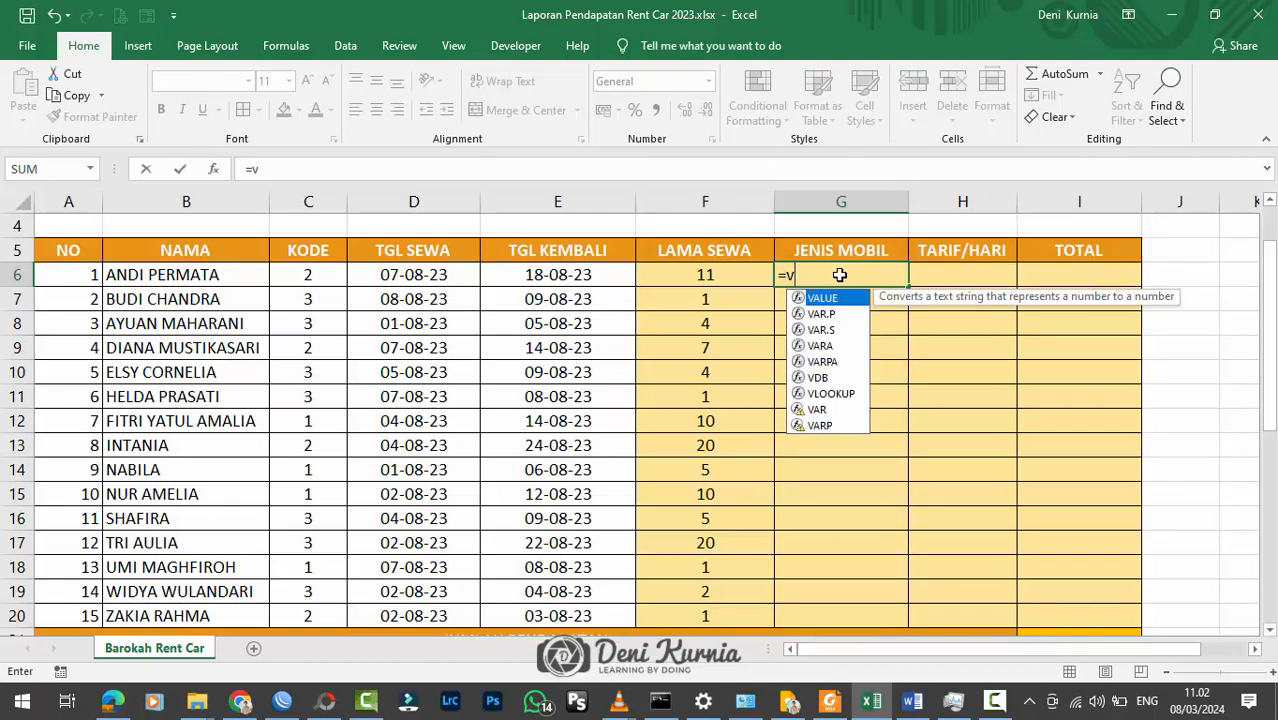
key("BackSpace")
type("VLO")
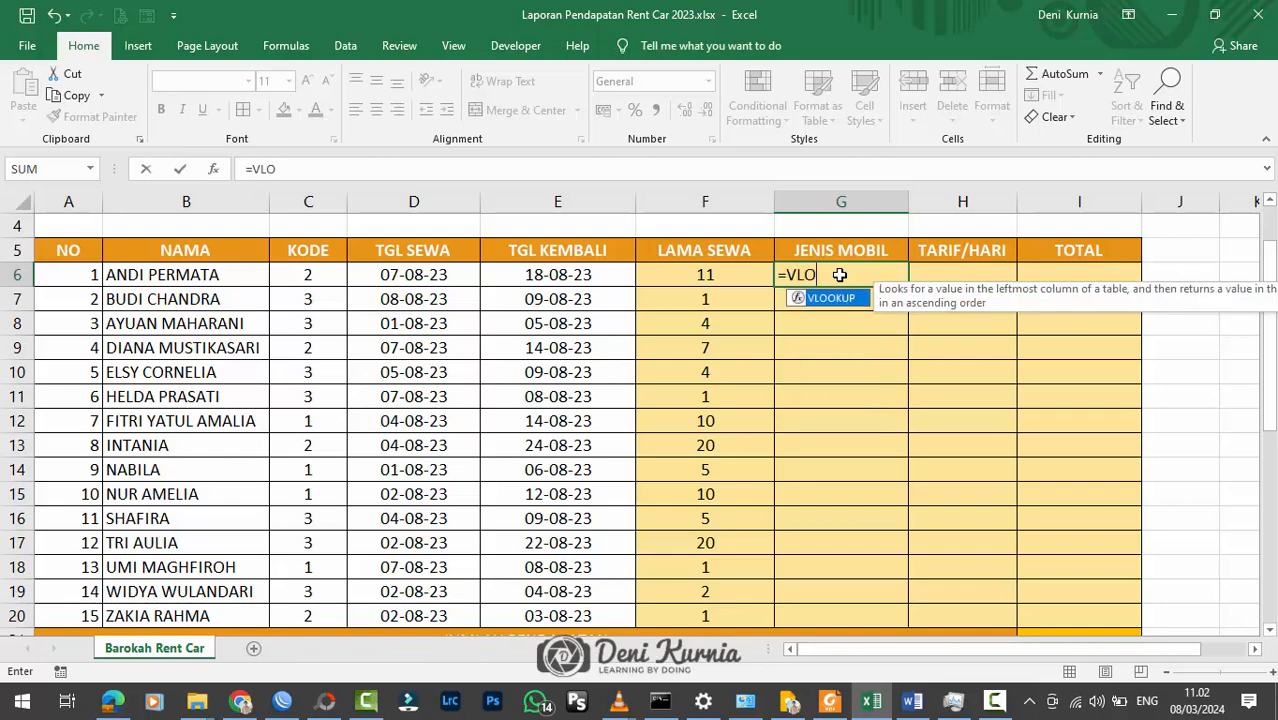
type("OUK")
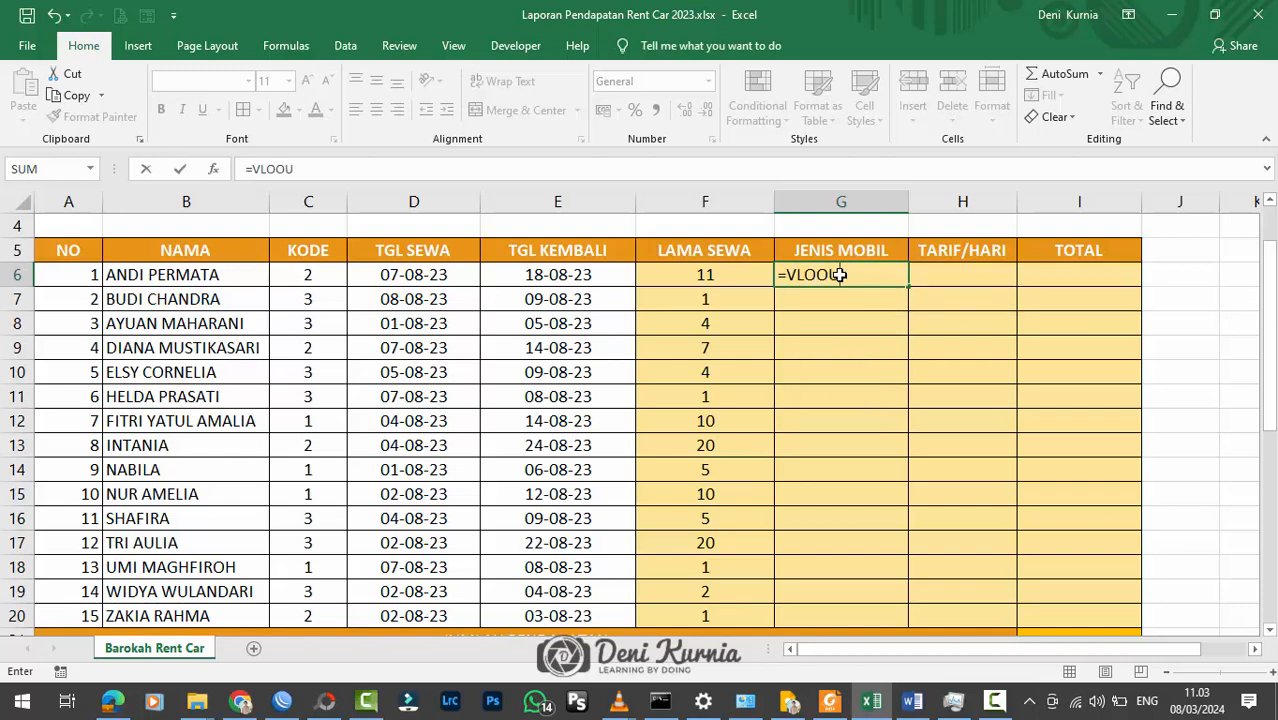
key("BackSpace")
type("KUP")
key("BackSpace")
type("UP(")
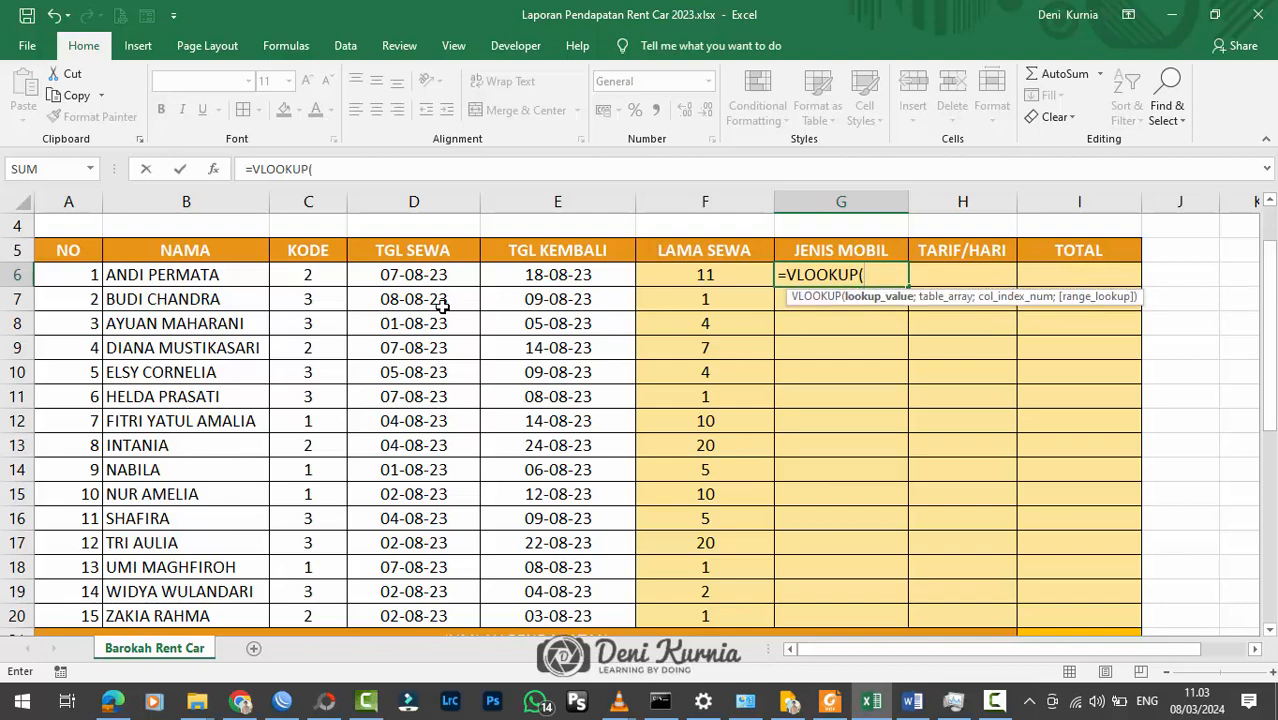
Step: Use the KODE in C6 as the VLOOKUP lookup value, comparing it with the codes in the car rate table
left_click(311, 273)
scroll(442, 330, "down", 4)
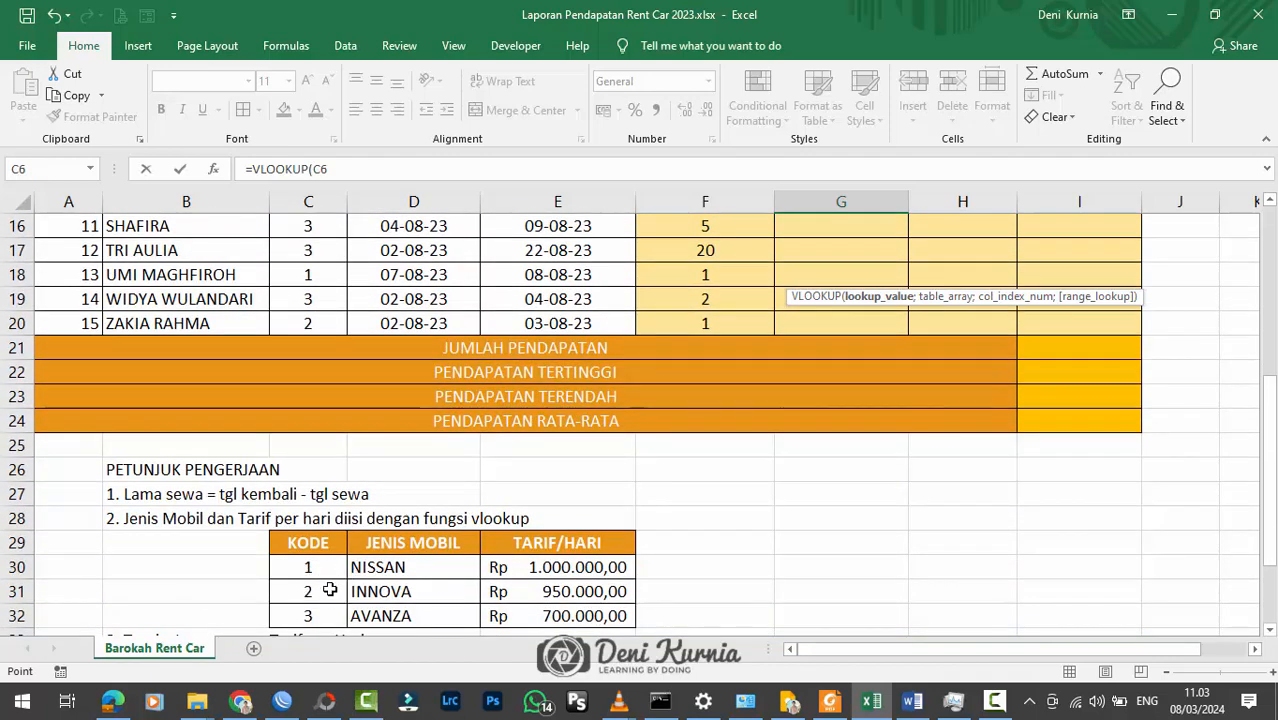
scroll(330, 585, "up", 5)
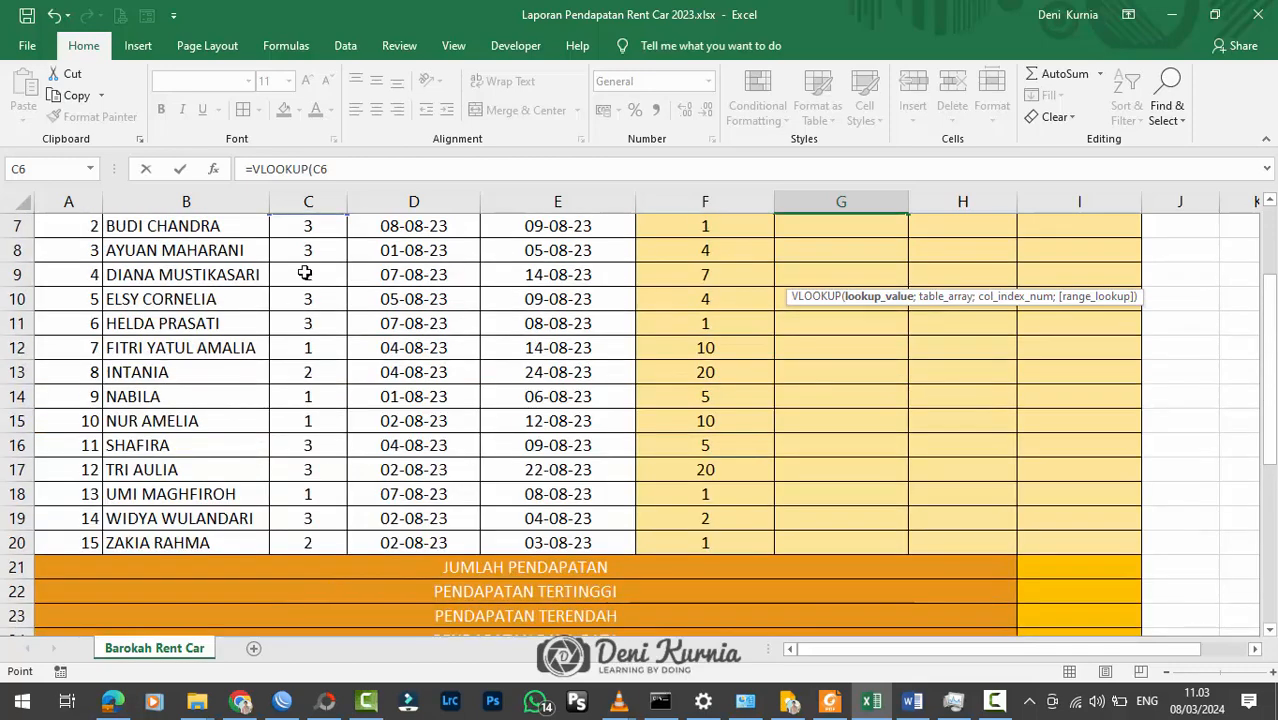
scroll(320, 430, "down", 6)
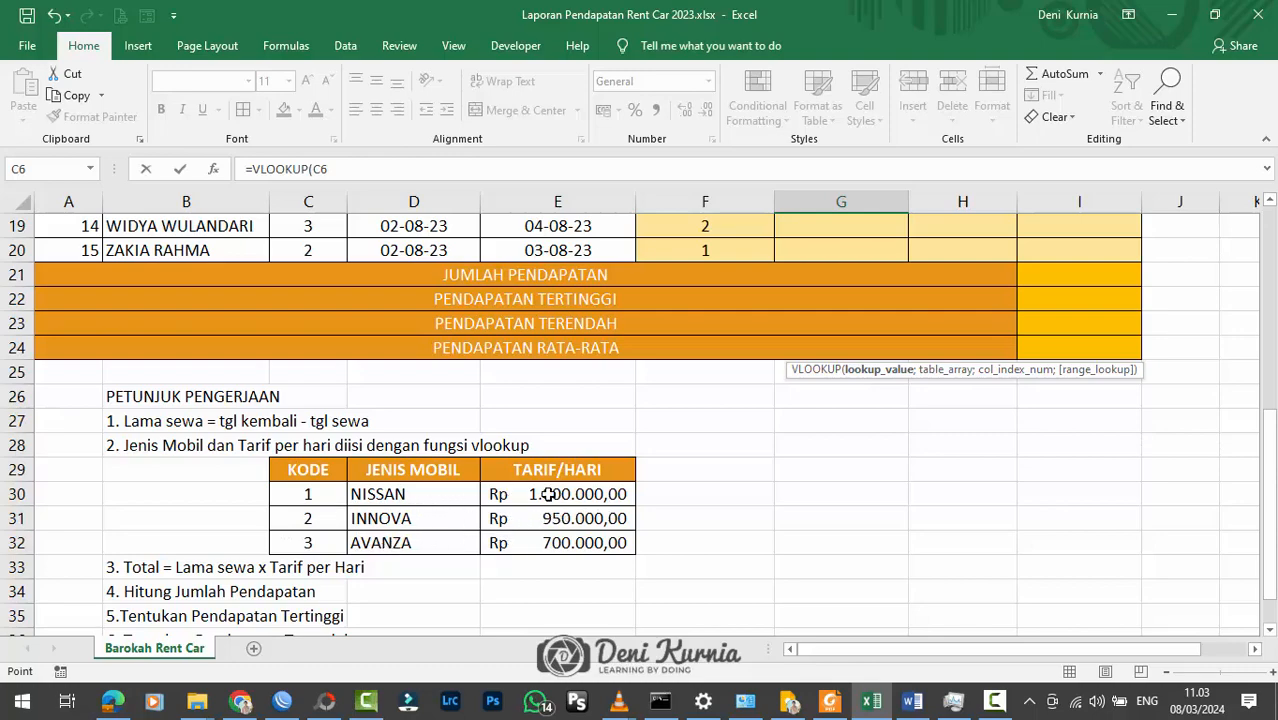
scroll(548, 494, "up", 6)
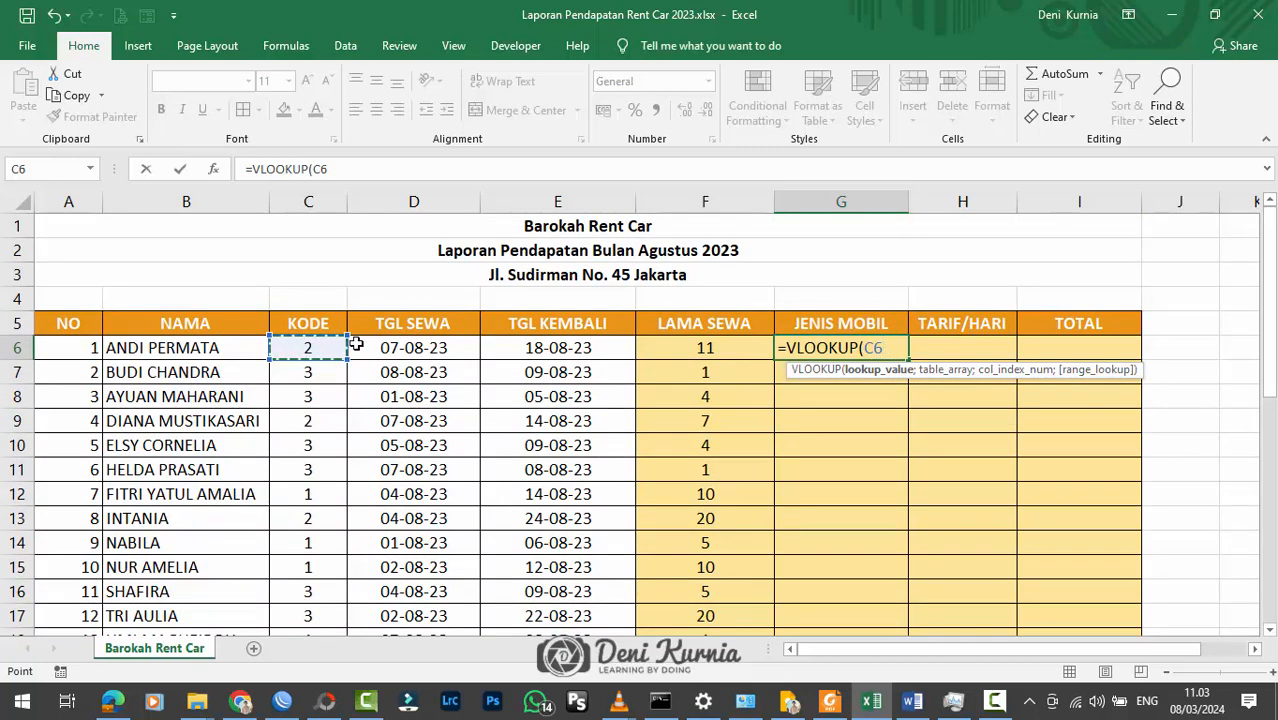
type(";")
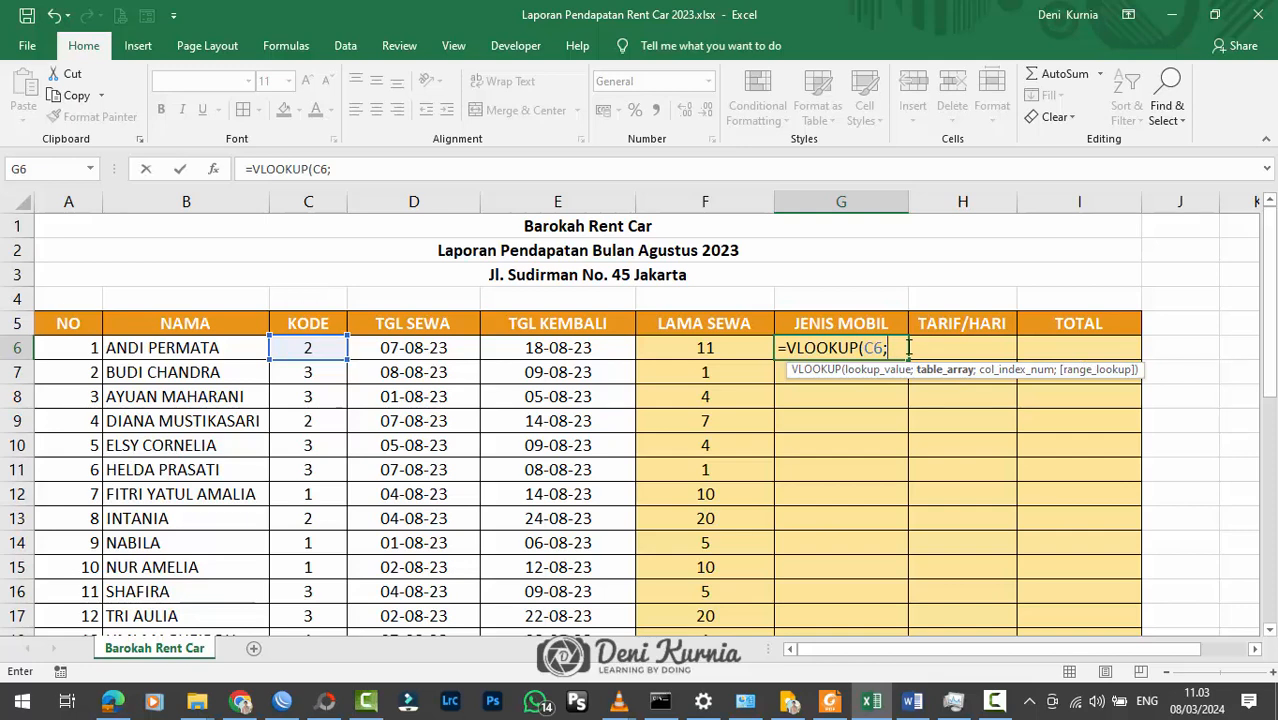
Step: Enter the named range tabel_mobil as the table array of the VLOOKUP in G6
type("TAB")
key("BackSpace")
key("BackSpace")
key("BackSpace")
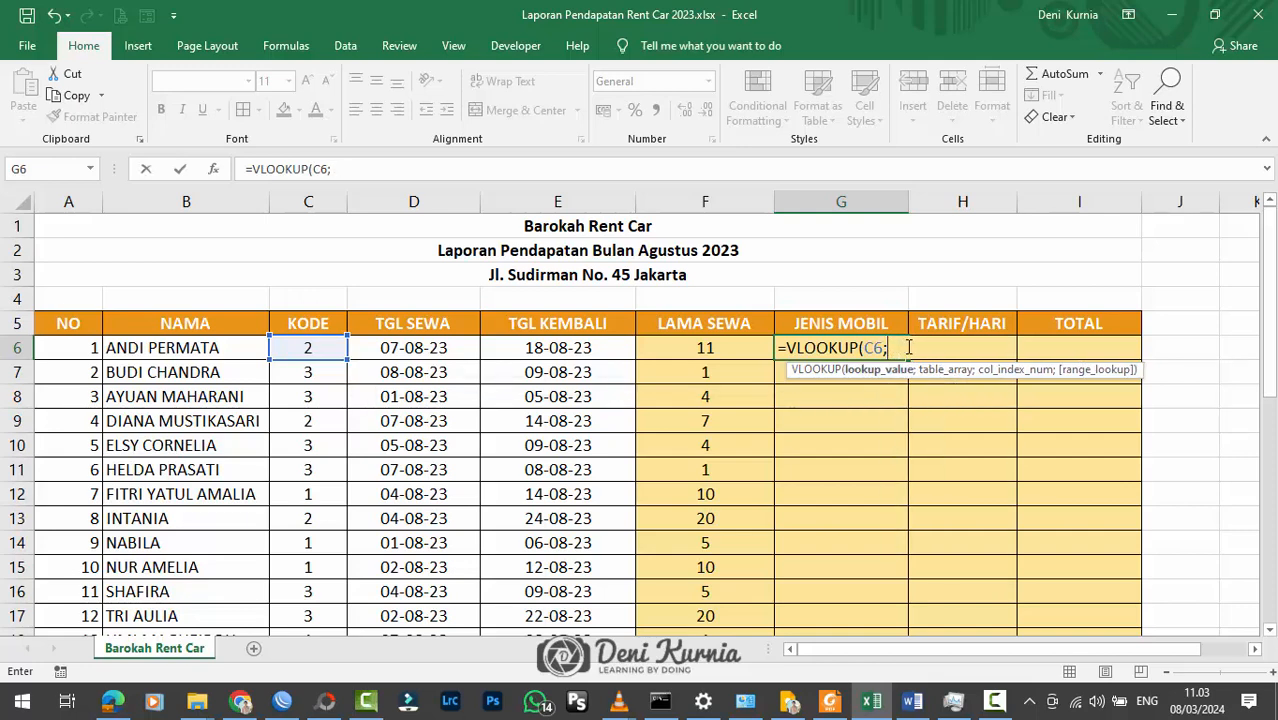
type(";tabel")
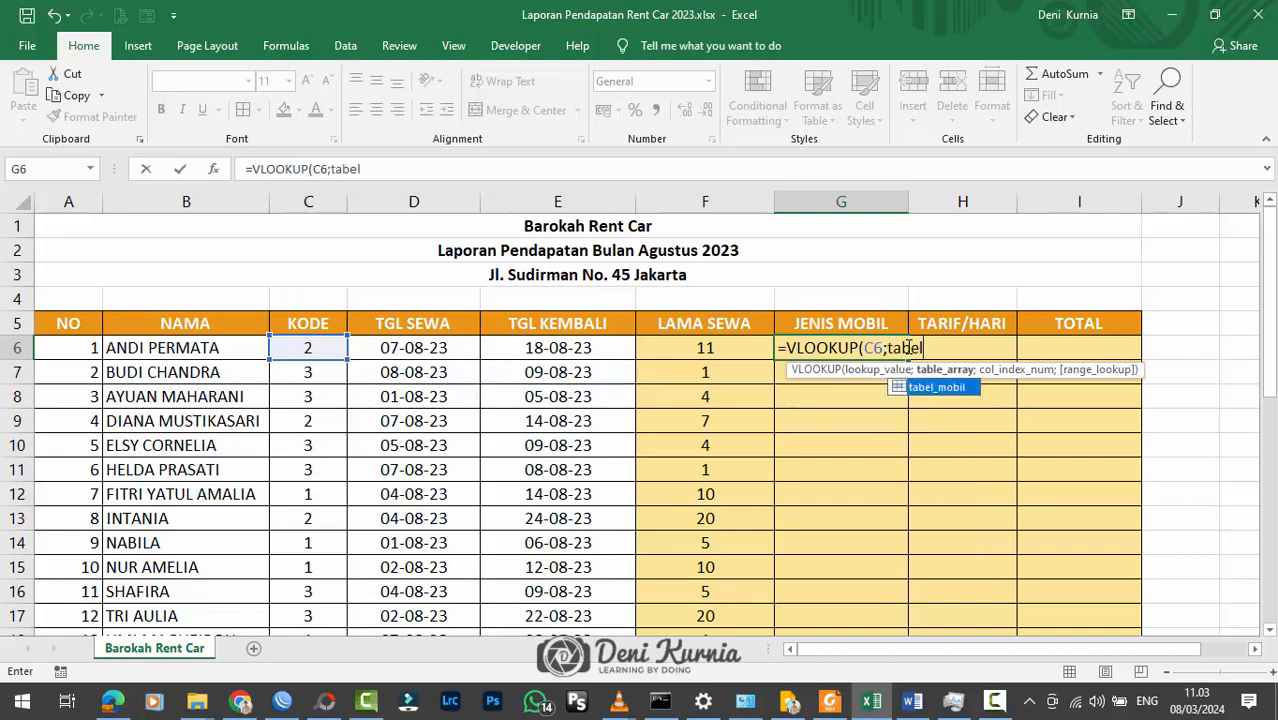
type("_mobil")
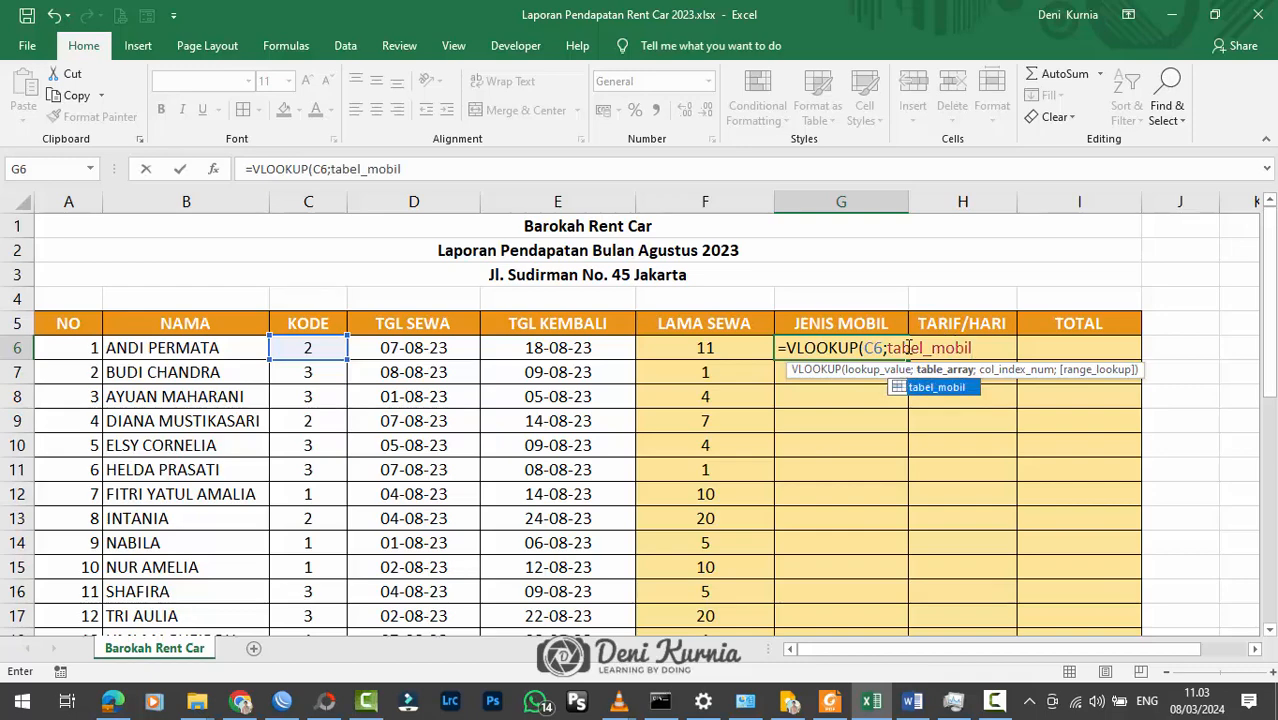
type(";")
Step: Complete the G6 formula with column index 2, the JENIS MOBIL column of the car rate table
scroll(893, 371, "down", 4)
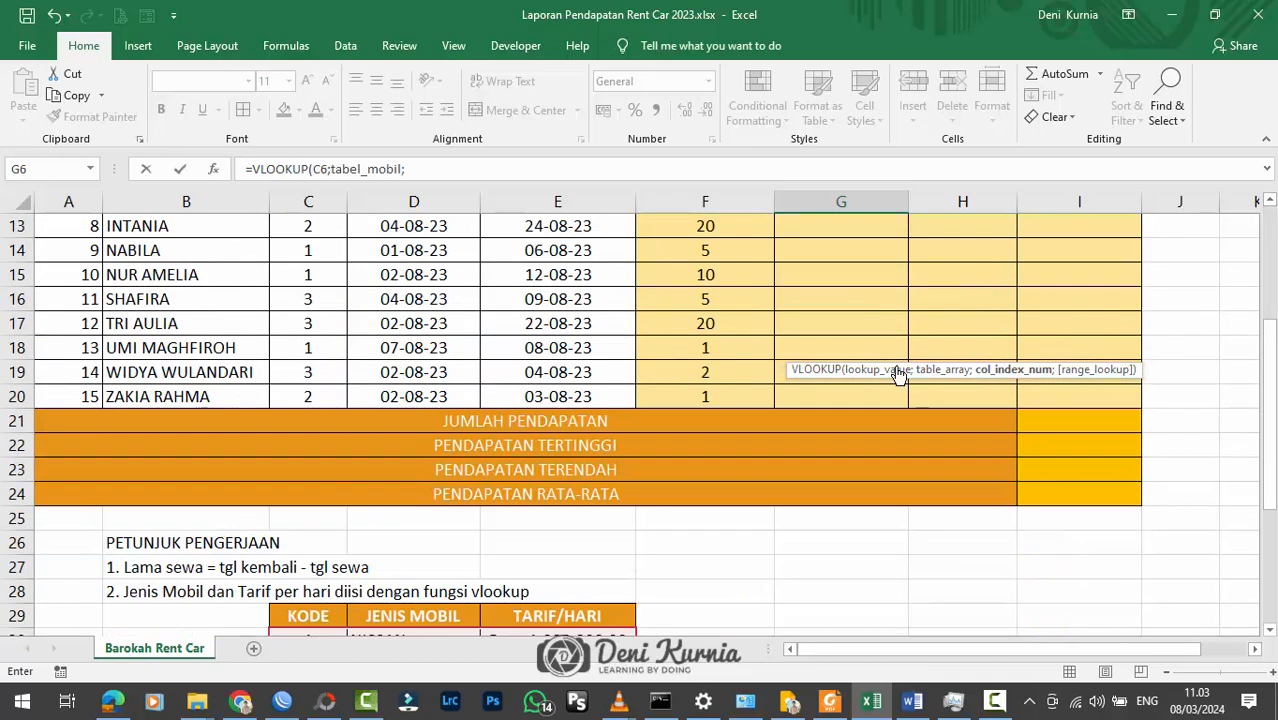
scroll(592, 413, "down", 2)
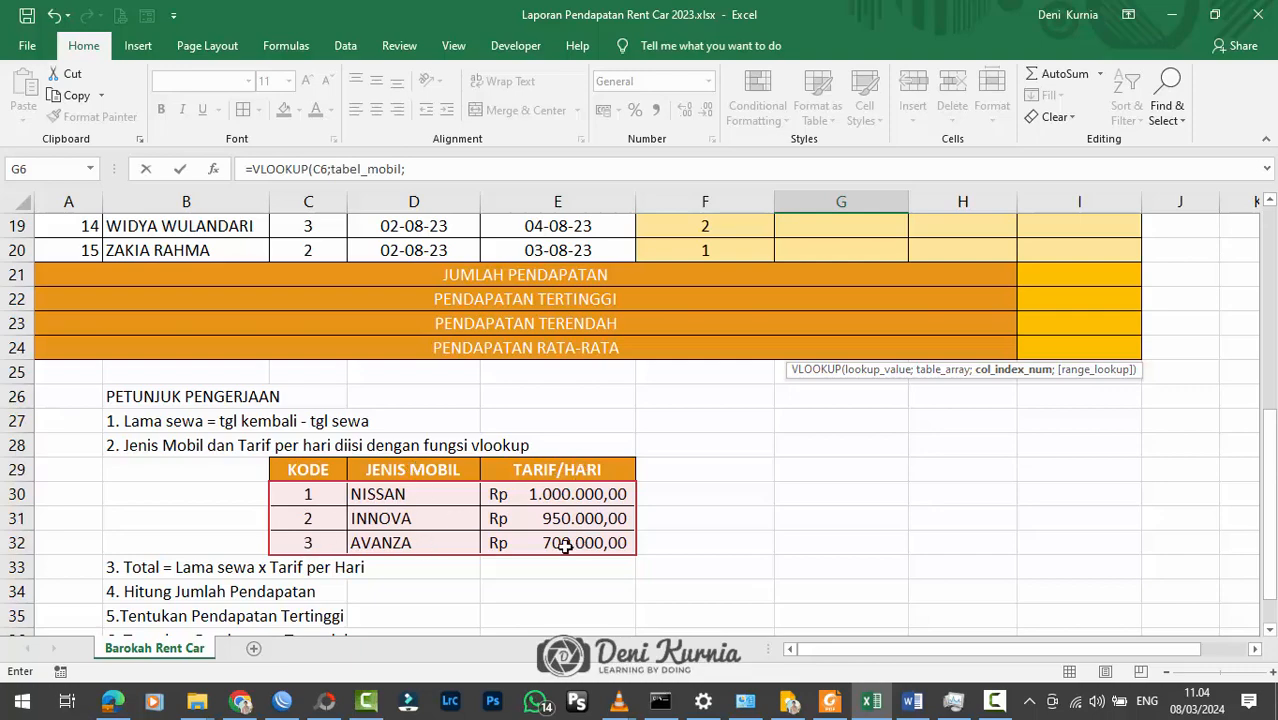
scroll(499, 487, "up", 3)
scroll(499, 488, "down", 3)
scroll(491, 494, "up", 6)
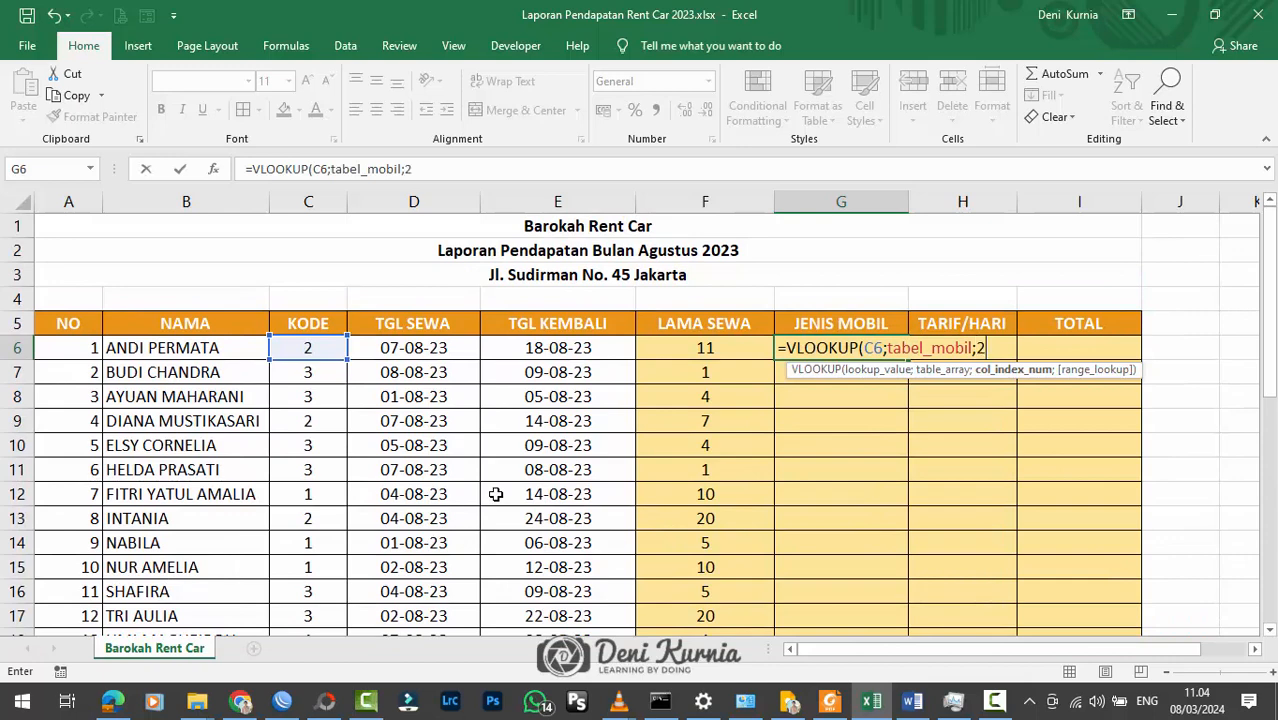
key("Return")
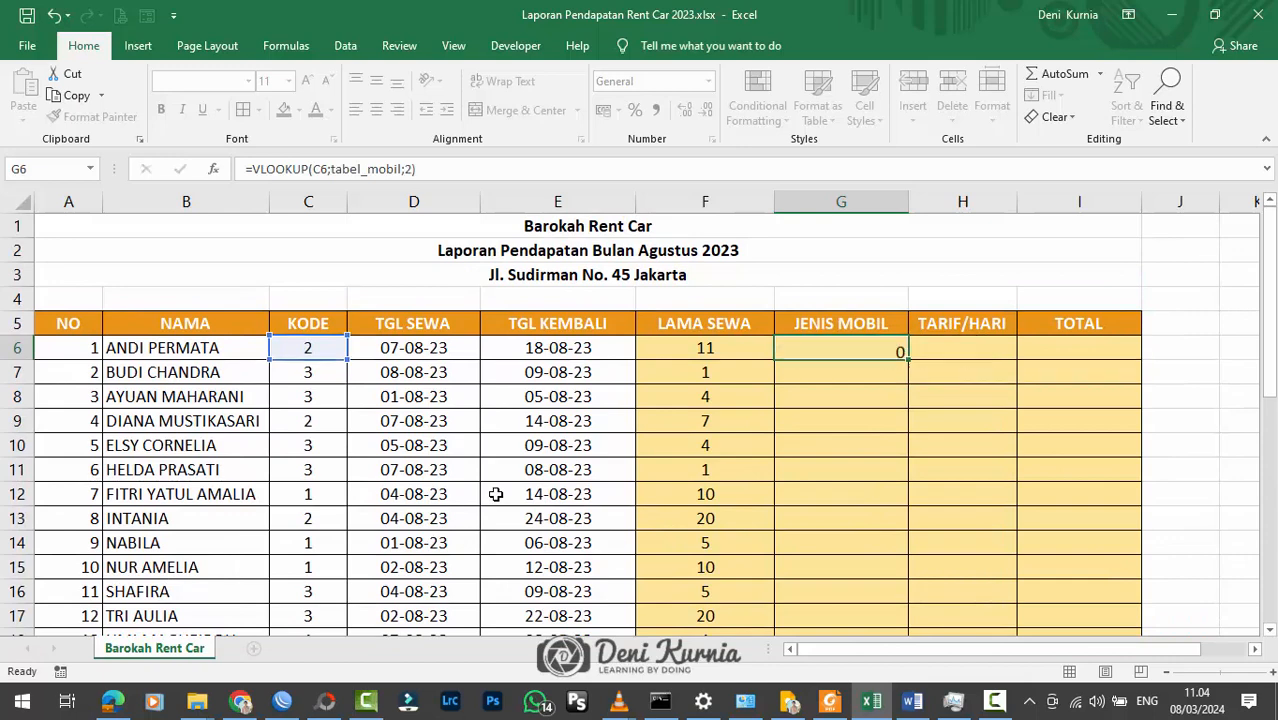
Step: Centre G6 horizontally and vertically and fill its formula down the JENIS MOBIL column to G20
left_click(864, 348)
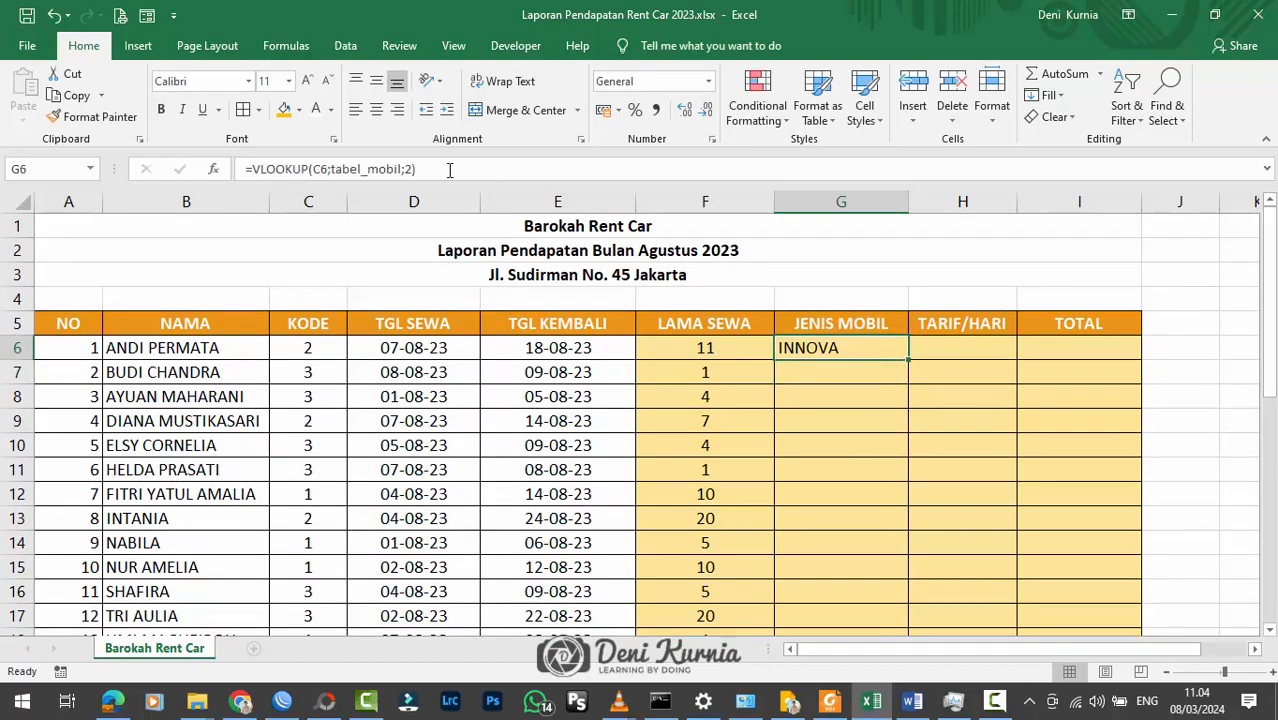
left_click(376, 109)
left_click(376, 81)
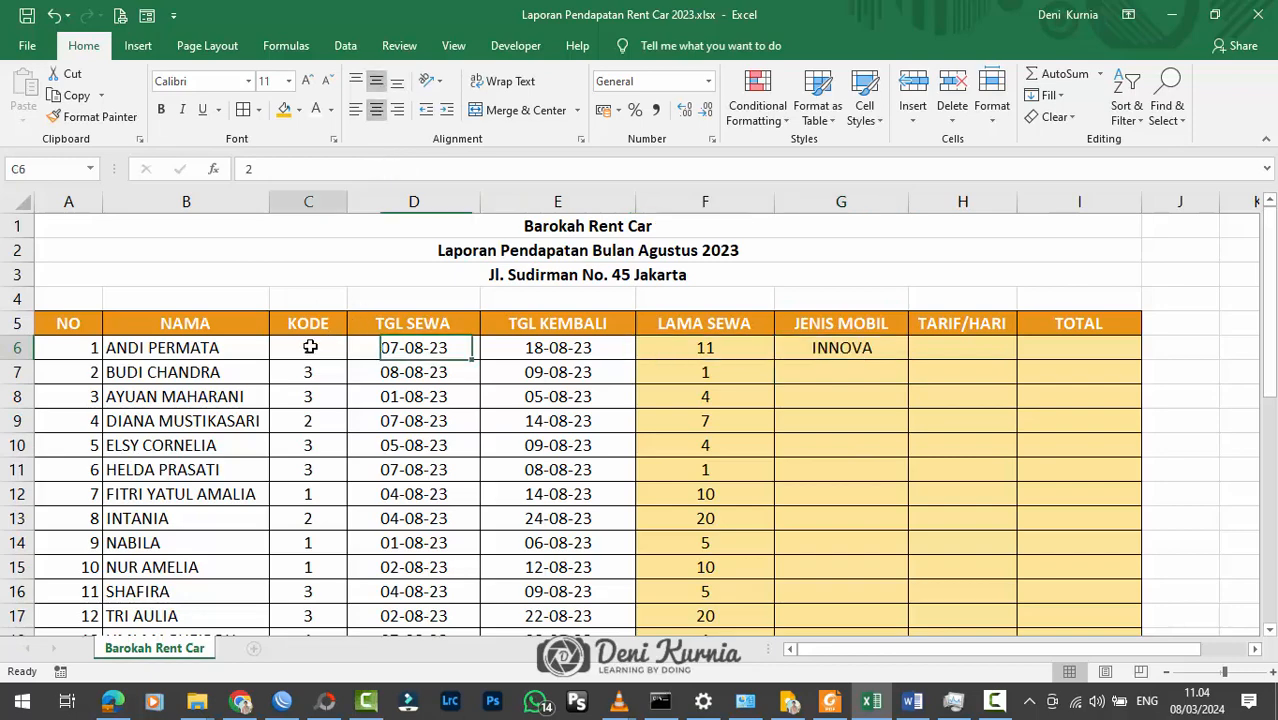
left_click_drag(910, 360, 855, 522)
scroll(1045, 443, "up", 2)
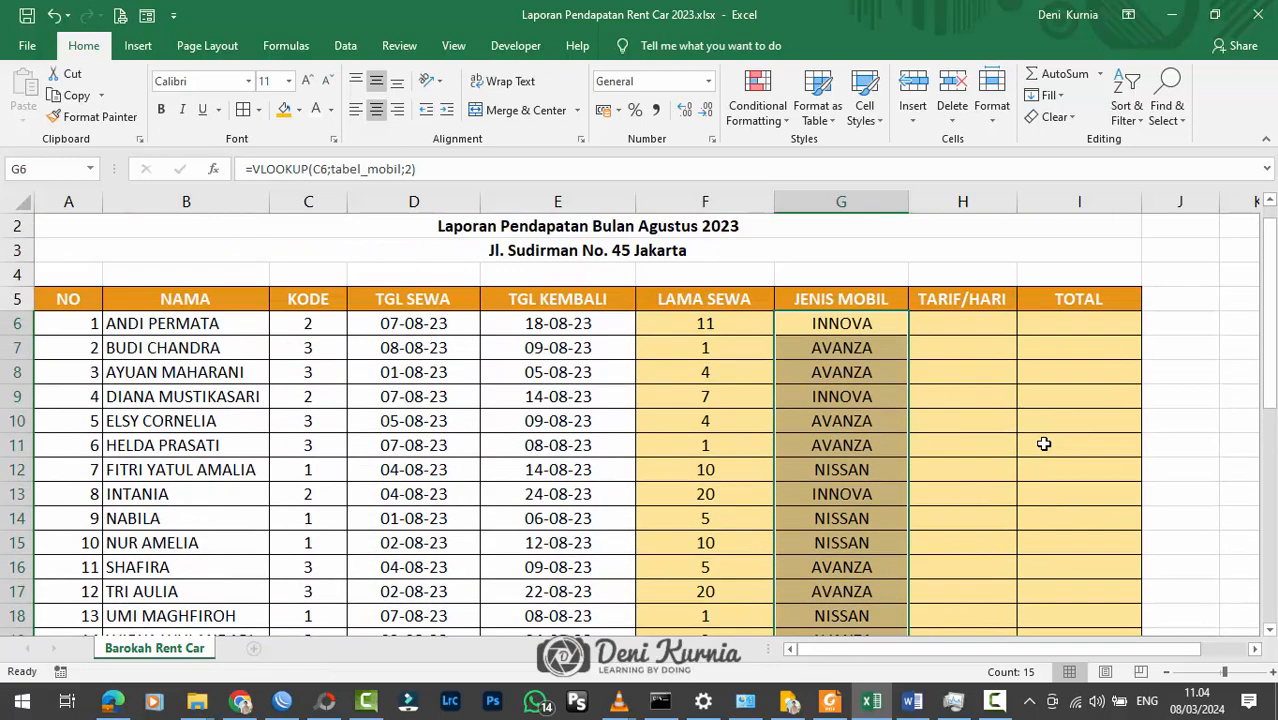
scroll(939, 380, "down", 2)
scroll(899, 466, "up", 1)
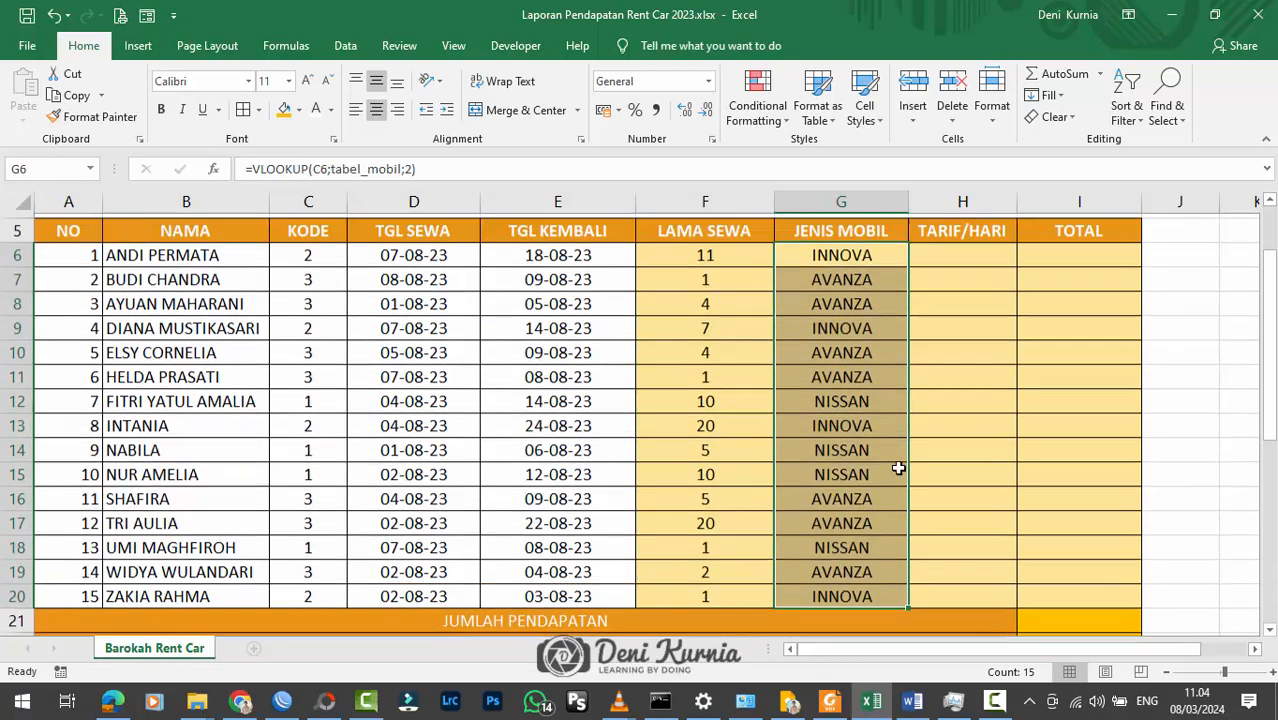
Step: Check the filled JENIS MOBIL formulas against the KODE values of their rows
left_click(848, 374)
left_click(845, 422)
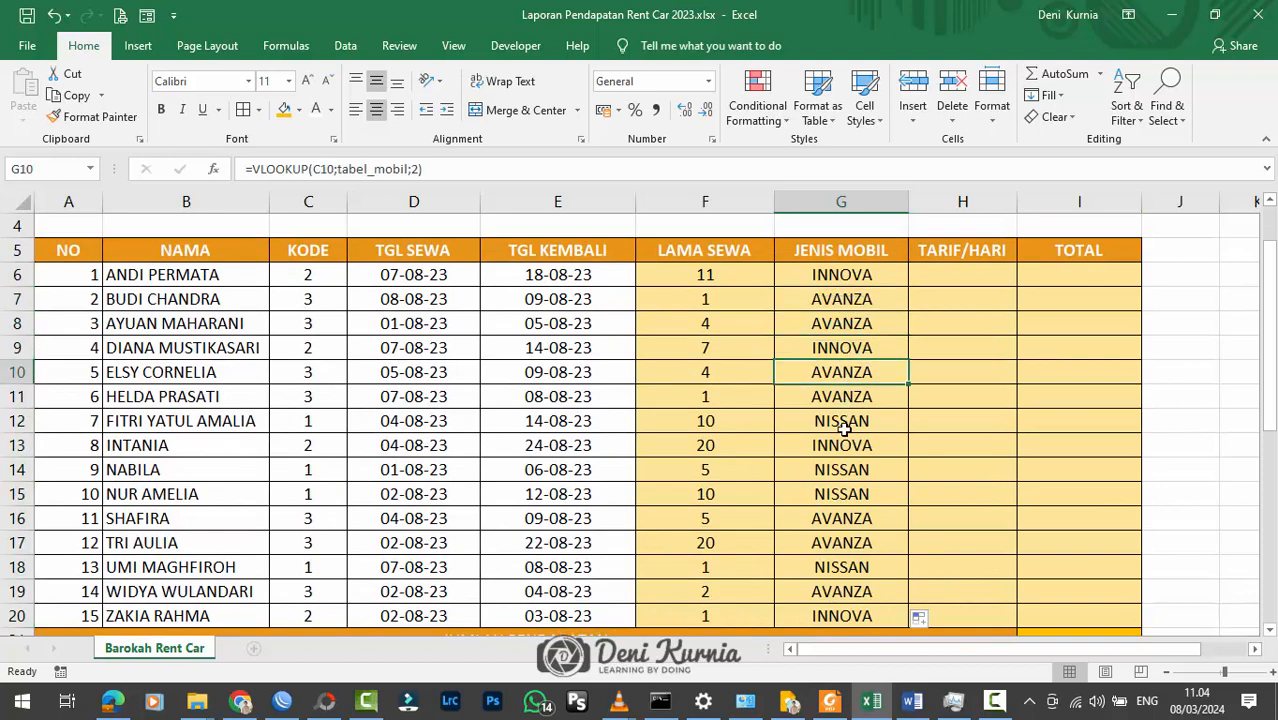
left_click(263, 428)
left_click(308, 445)
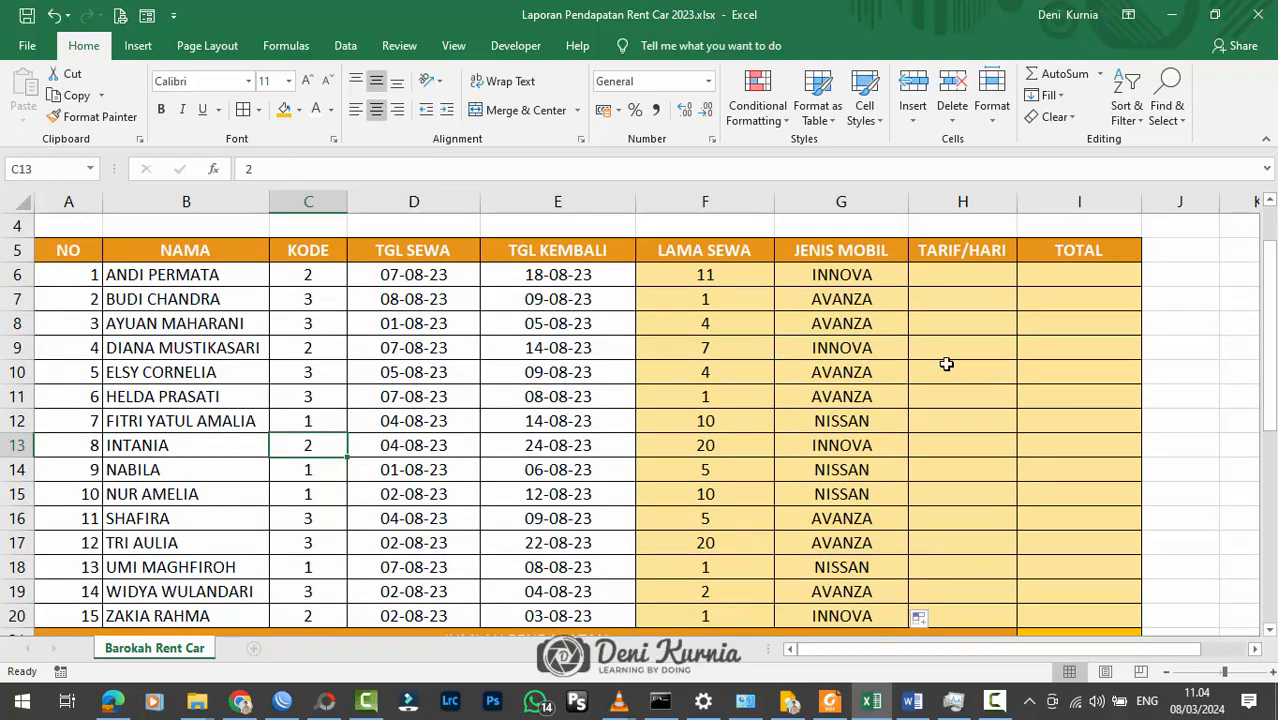
Step: Narrow the JENIS MOBIL (G), LAMA SEWA (F), TGL SEWA (D) and TGL KEMBALI (E) columns
left_click_drag(909, 202, 898, 202)
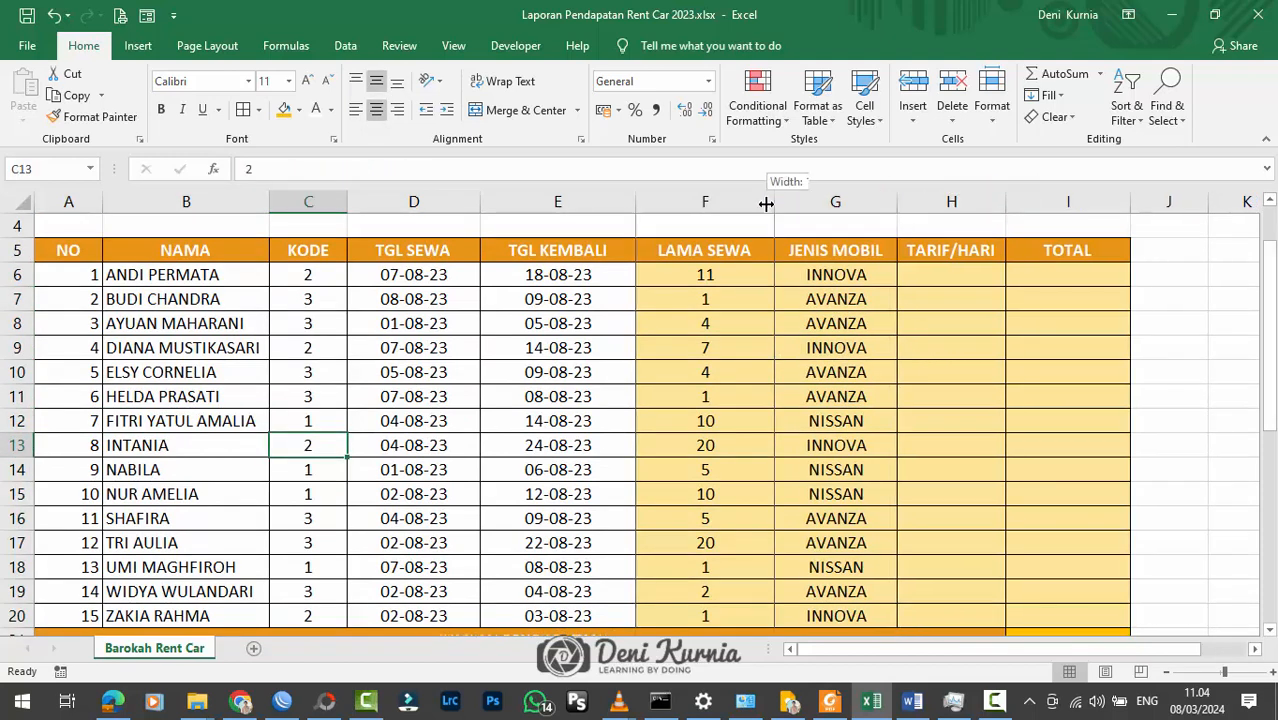
left_click_drag(765, 202, 752, 202)
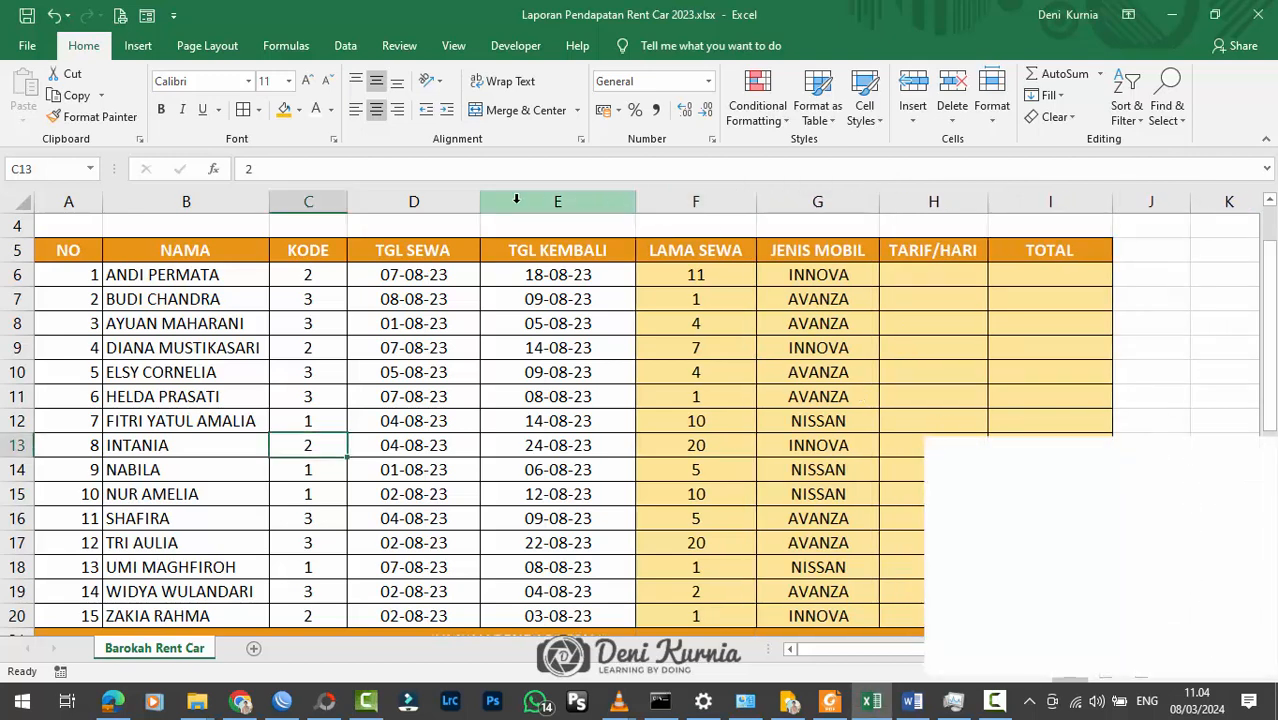
left_click_drag(485, 202, 465, 202)
left_click_drag(620, 202, 602, 202)
left_click(784, 299)
left_click(1010, 299)
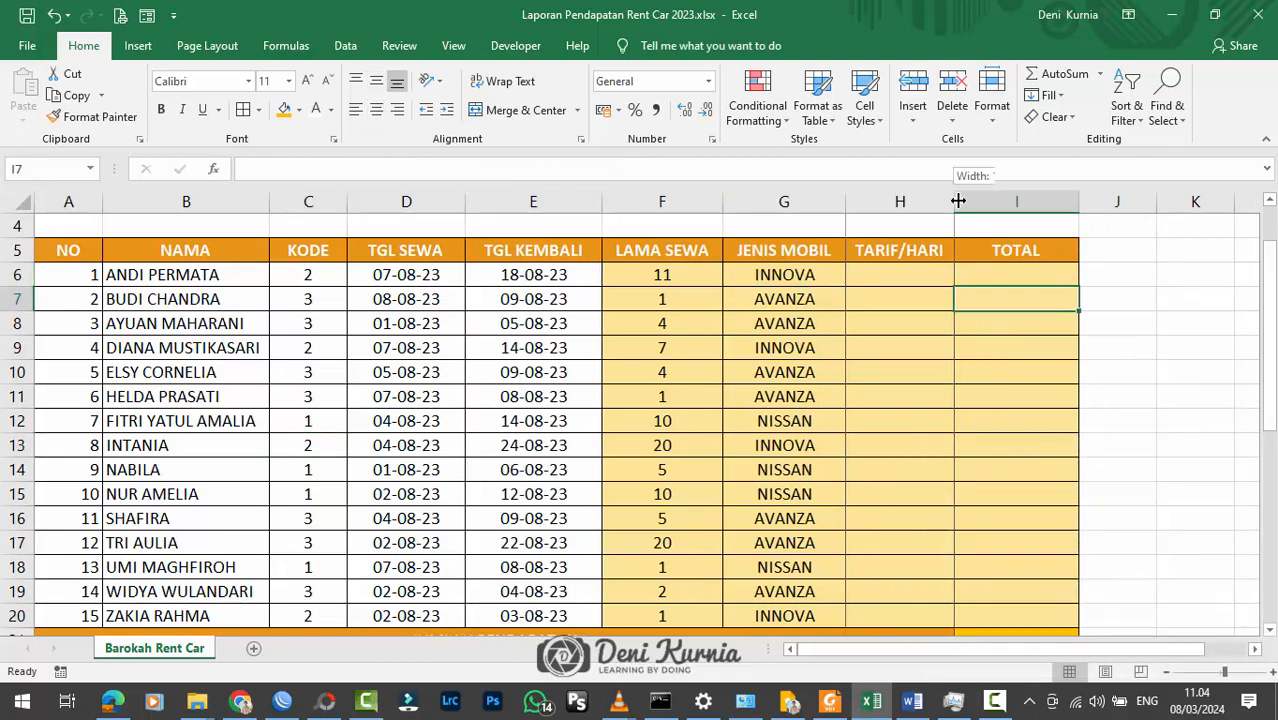
Step: Widen the TARIF/HARI column (H) and slightly narrow the JENIS MOBIL column (G)
left_click_drag(955, 202, 987, 209)
left_click_drag(847, 202, 841, 202)
left_click(895, 288)
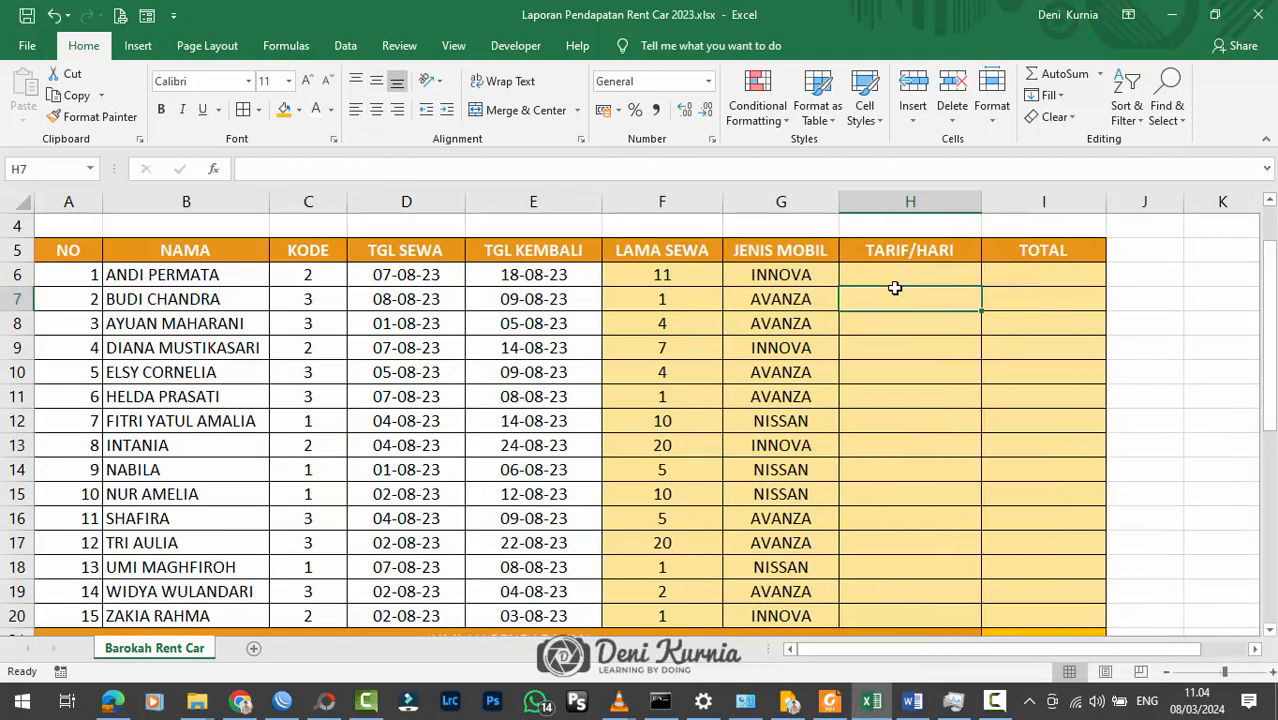
Step: Start a VLOOKUP formula in H6 under TARIF/HARI with C6 as the lookup value
left_click(912, 271)
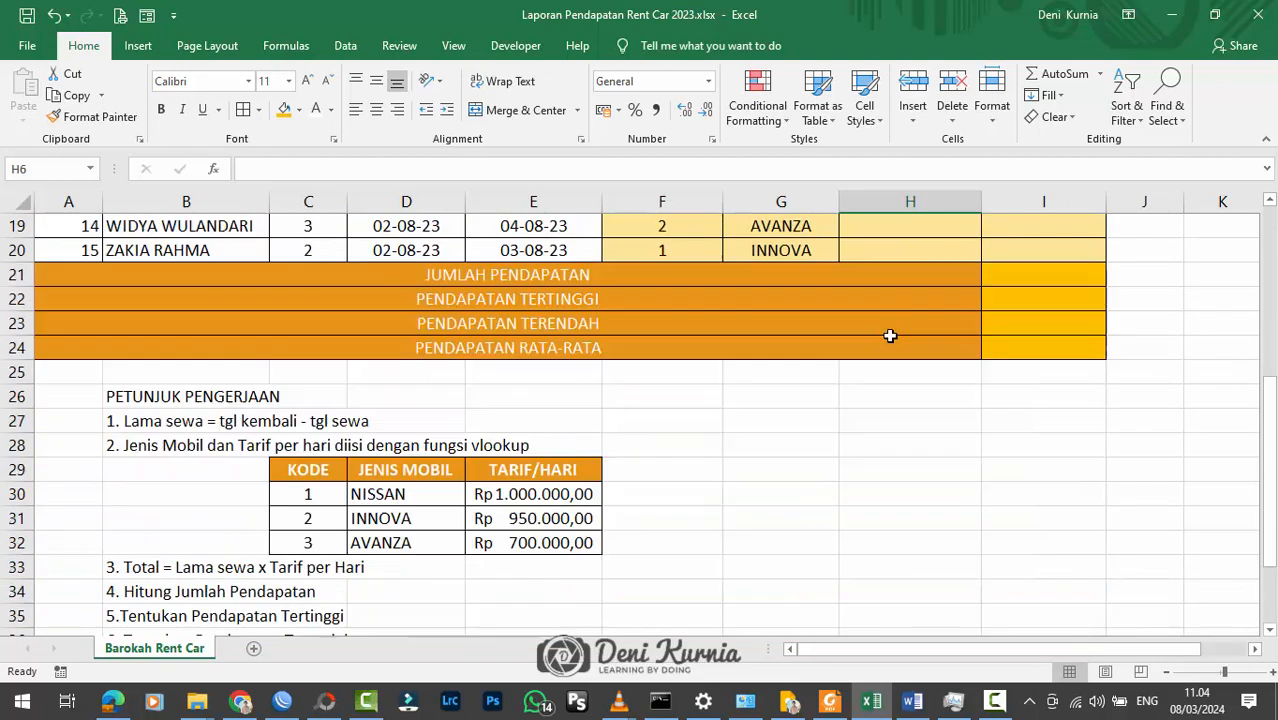
scroll(900, 310, "down", 5)
scroll(802, 413, "up", 6)
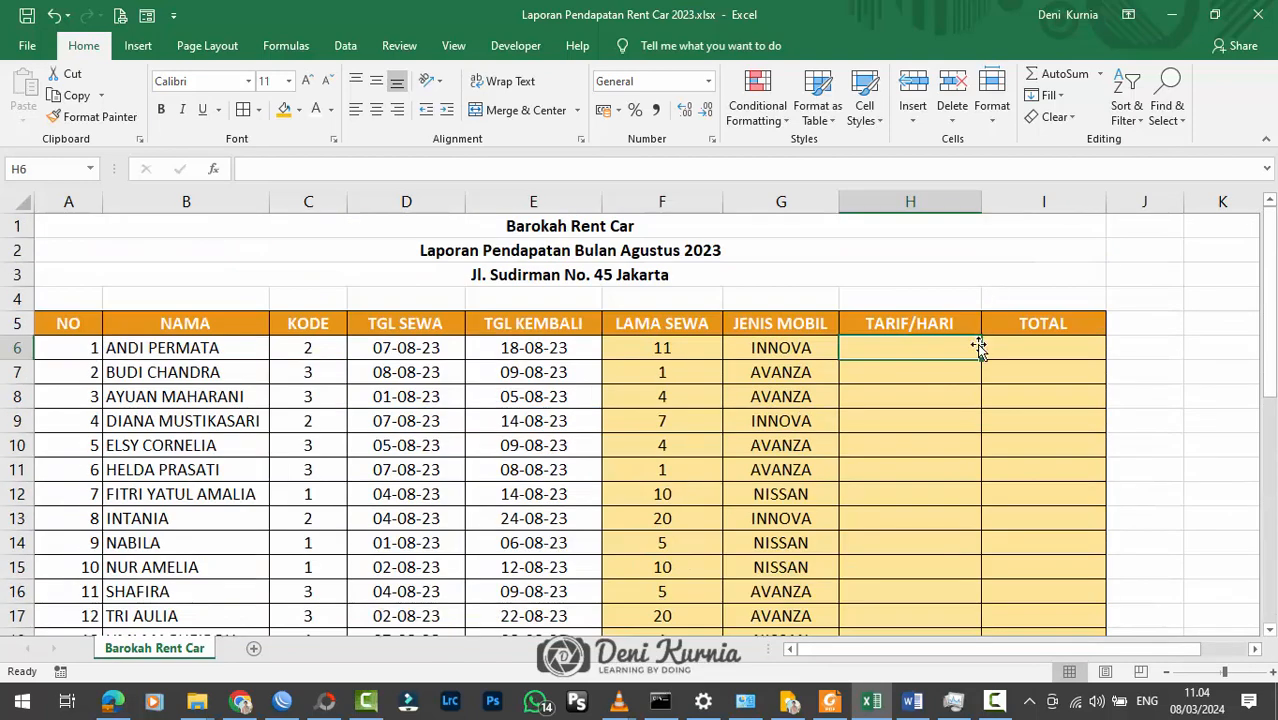
double_click(936, 358)
type("=vl")
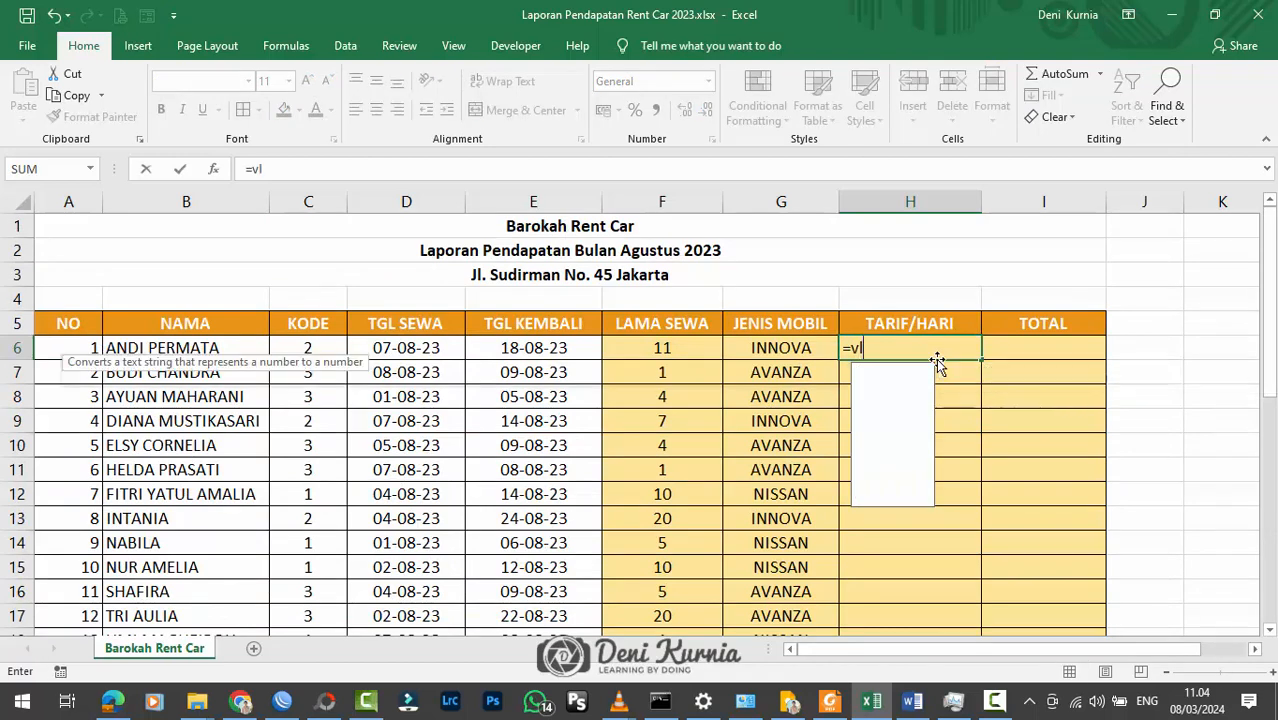
type("ookup")
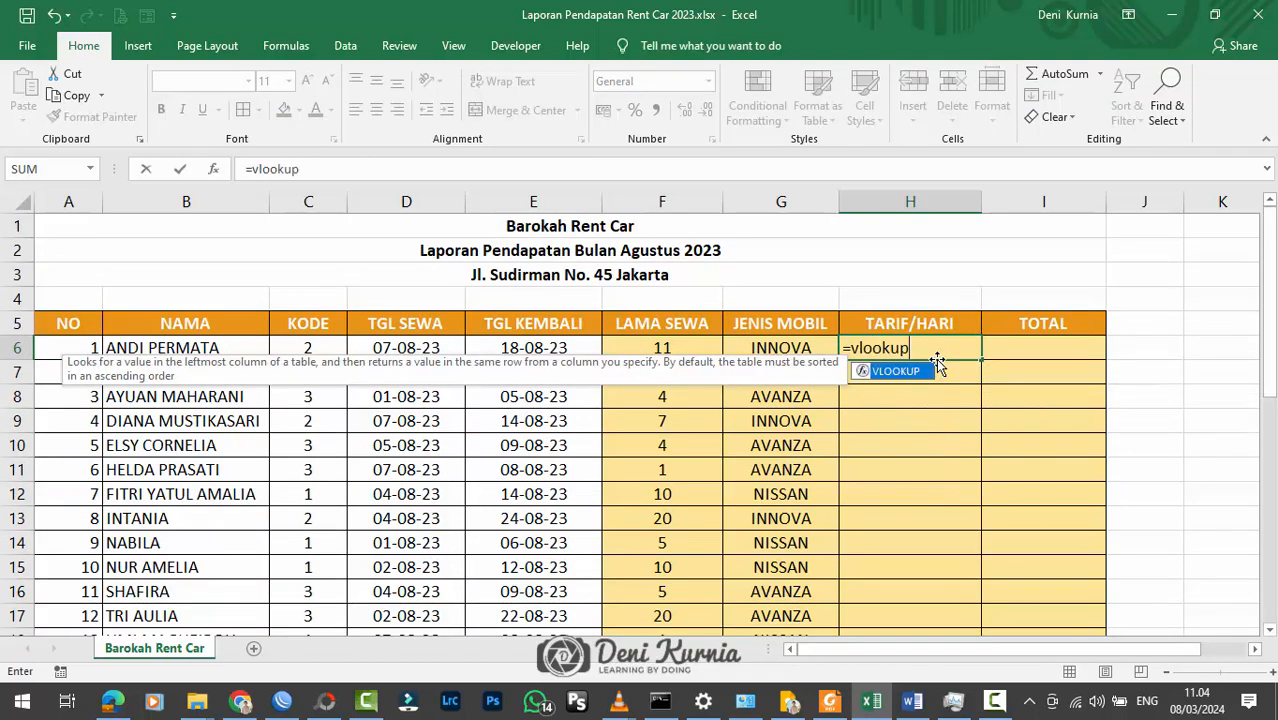
type("(")
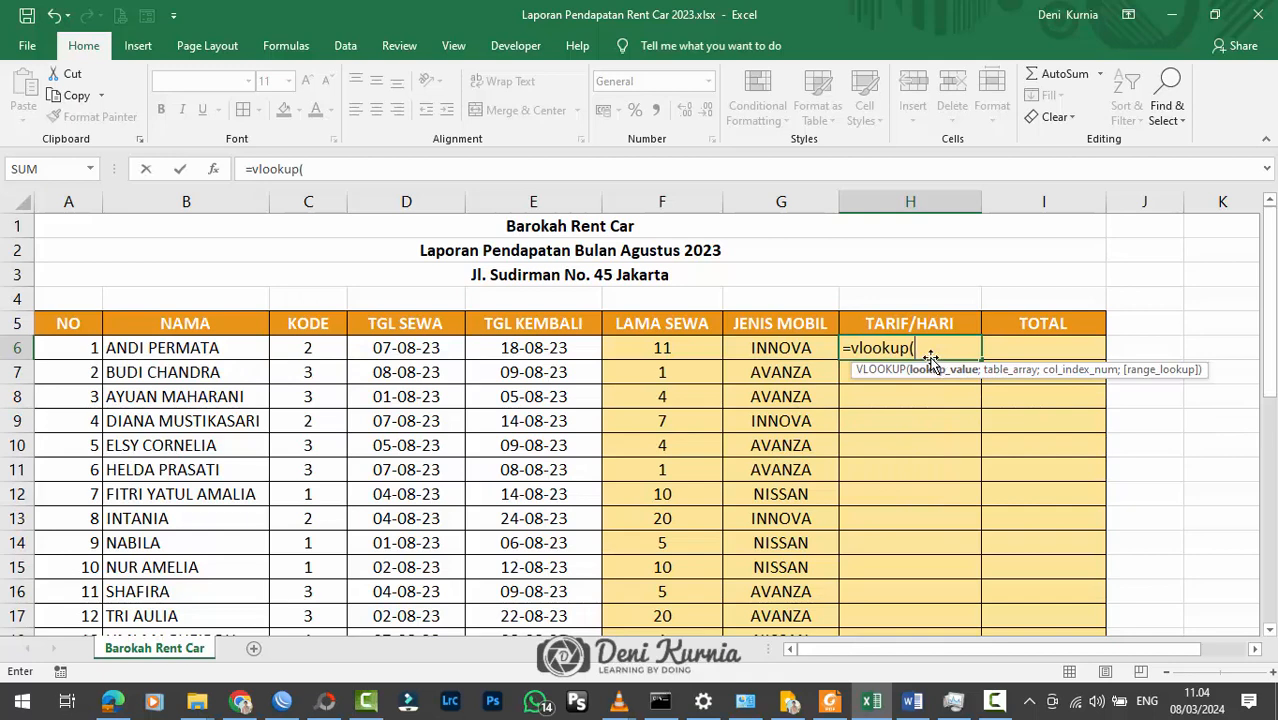
left_click(325, 352)
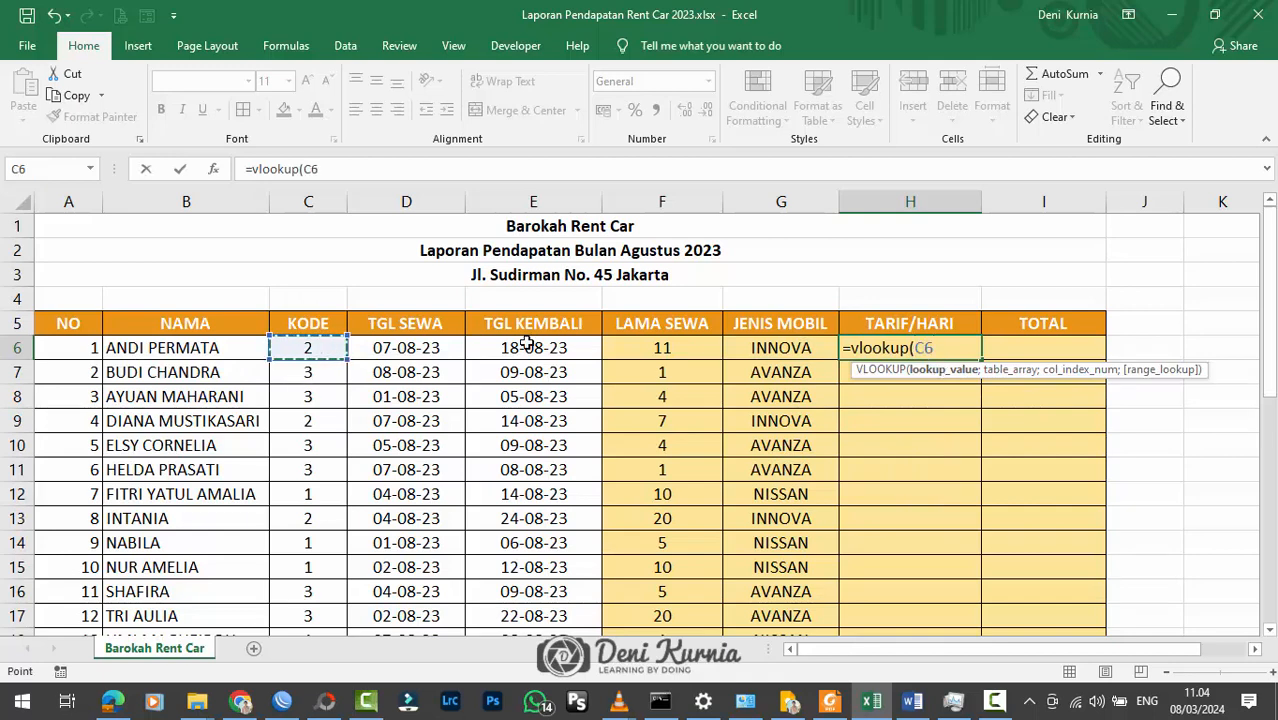
type(";")
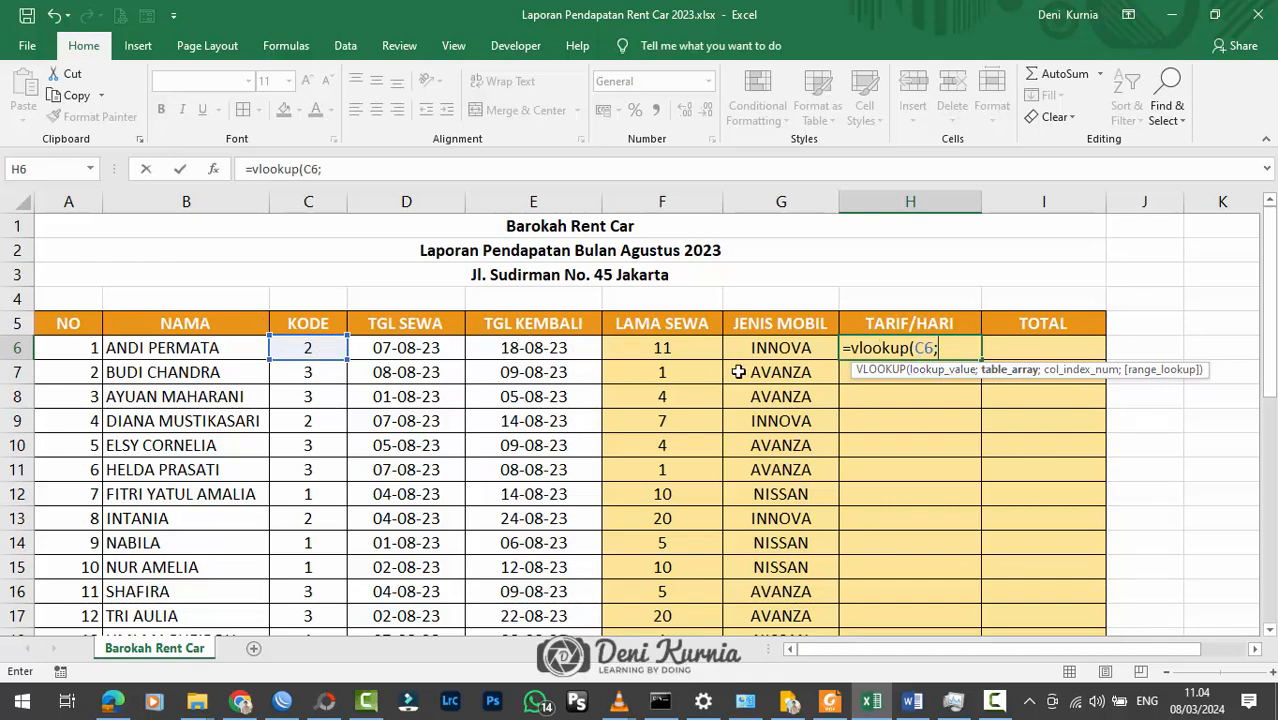
Step: Complete the H6 VLOOKUP formula with tabel_mobil as the table array and 3 as the column index
type("tabe")
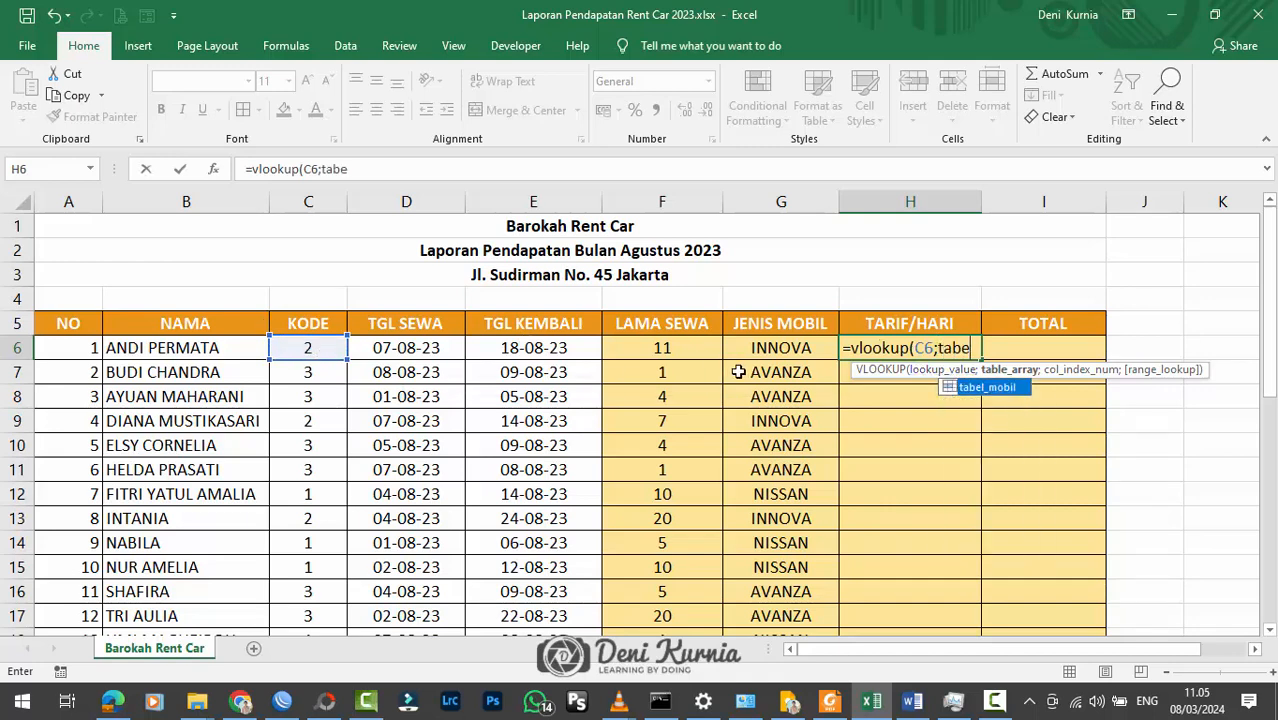
type("l_mobil")
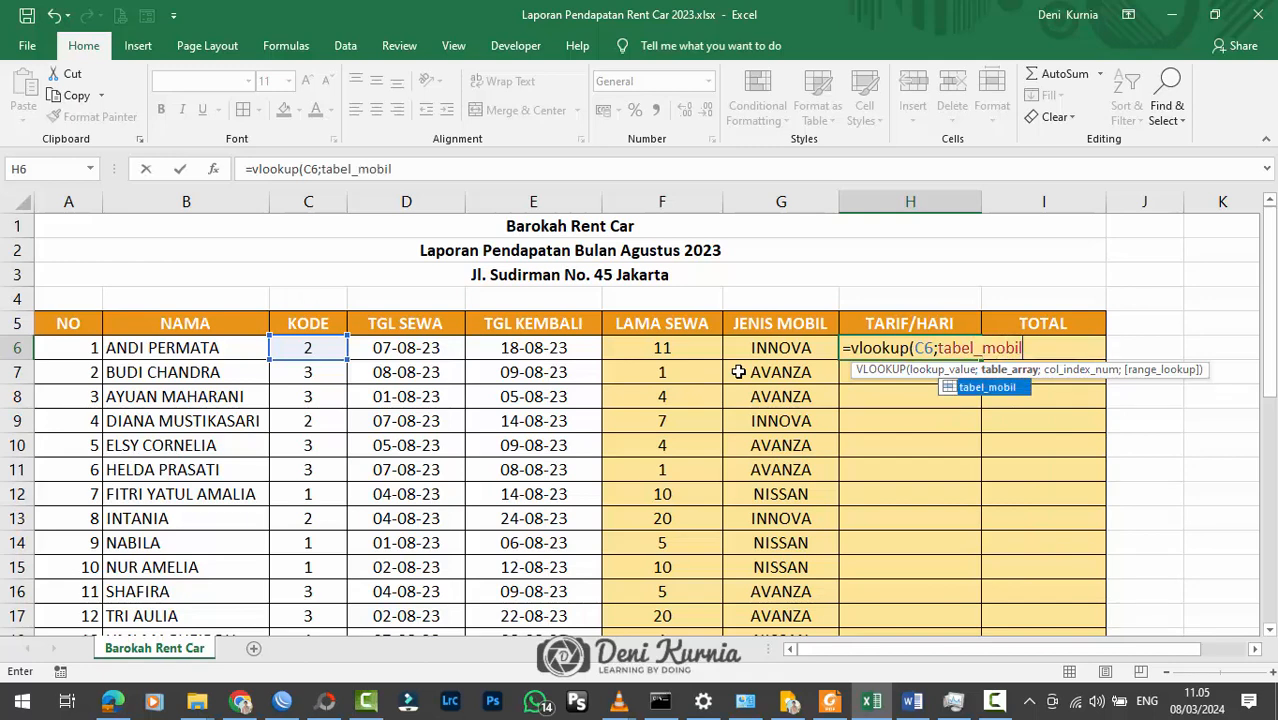
type(";")
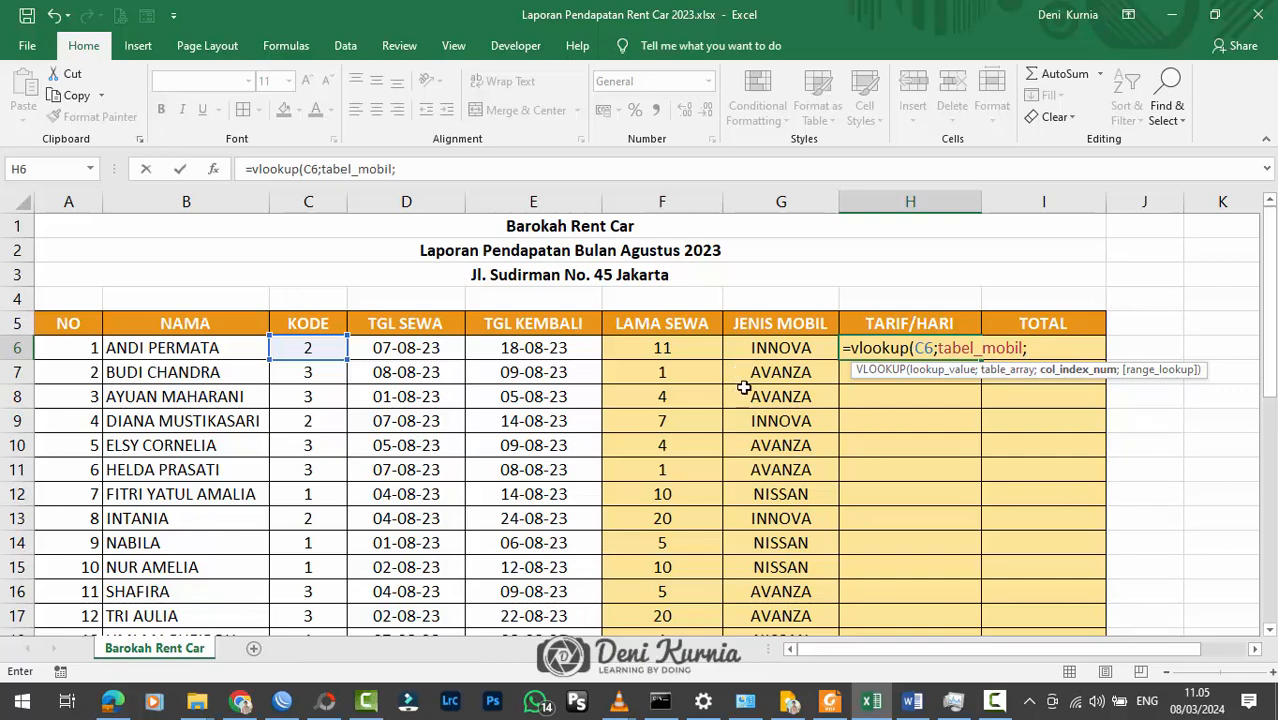
scroll(744, 388, "down", 5)
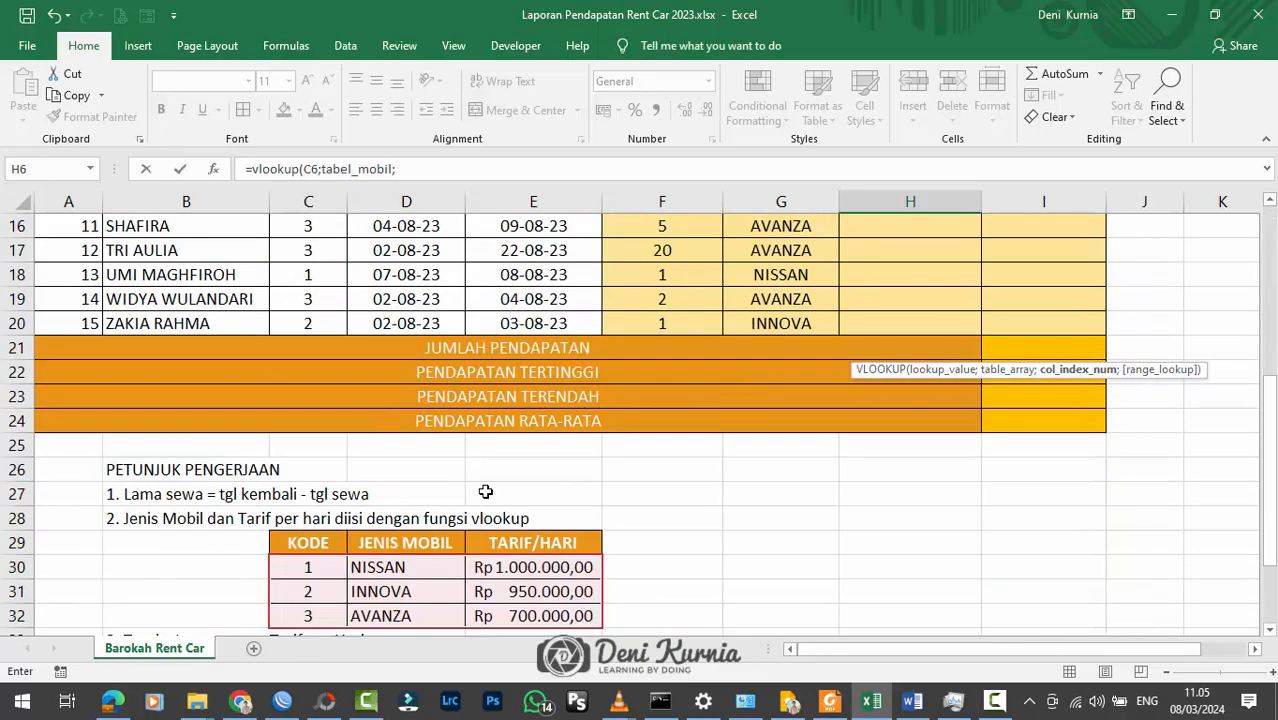
scroll(700, 505, "up", 5)
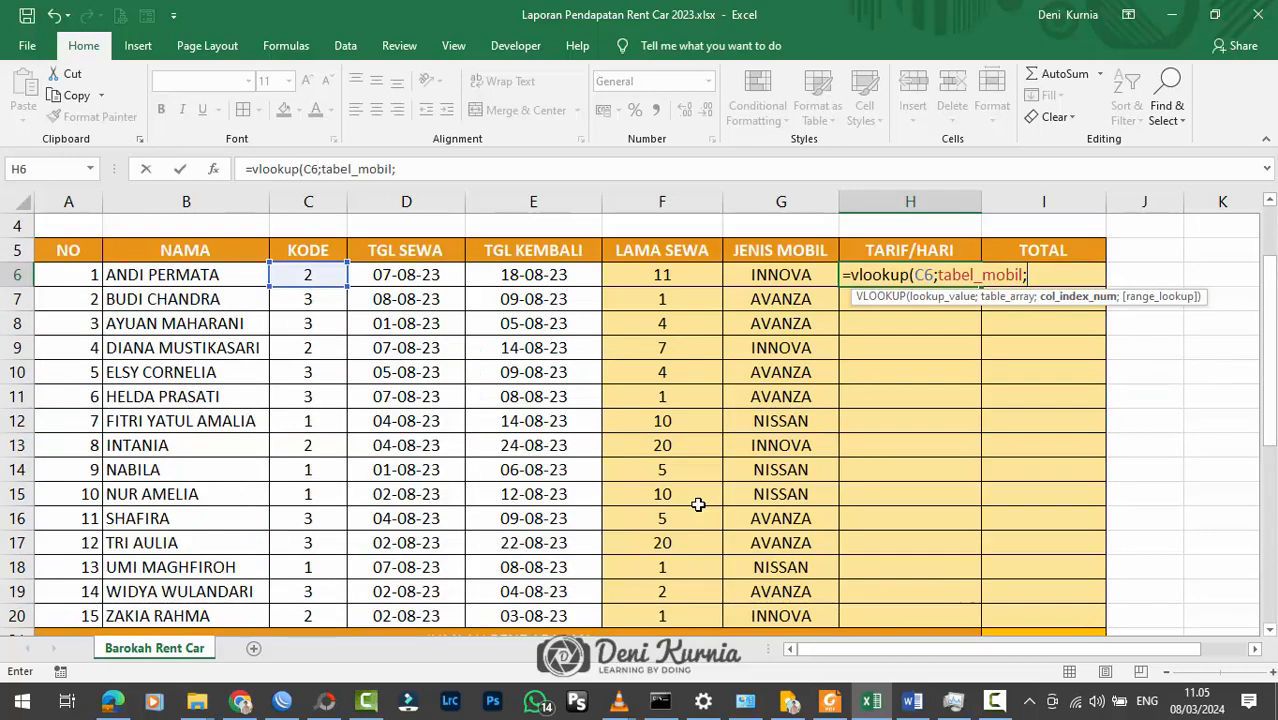
type("3")
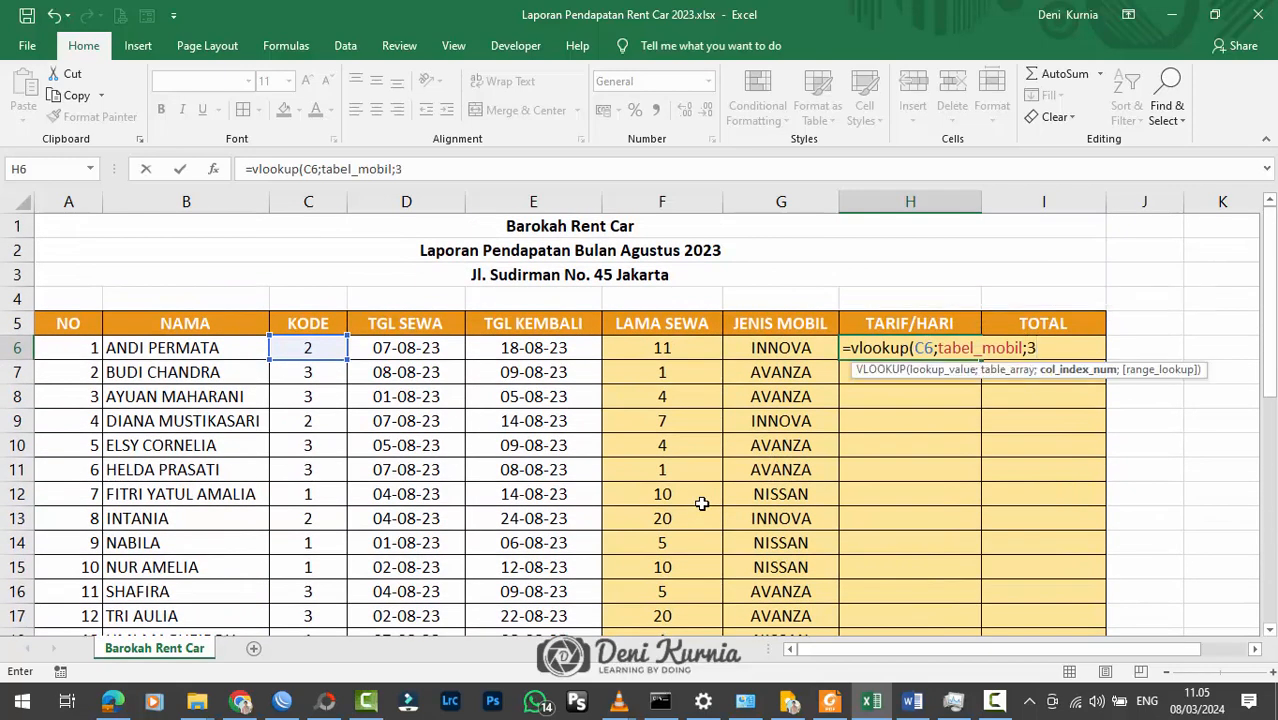
type(")")
key("Return")
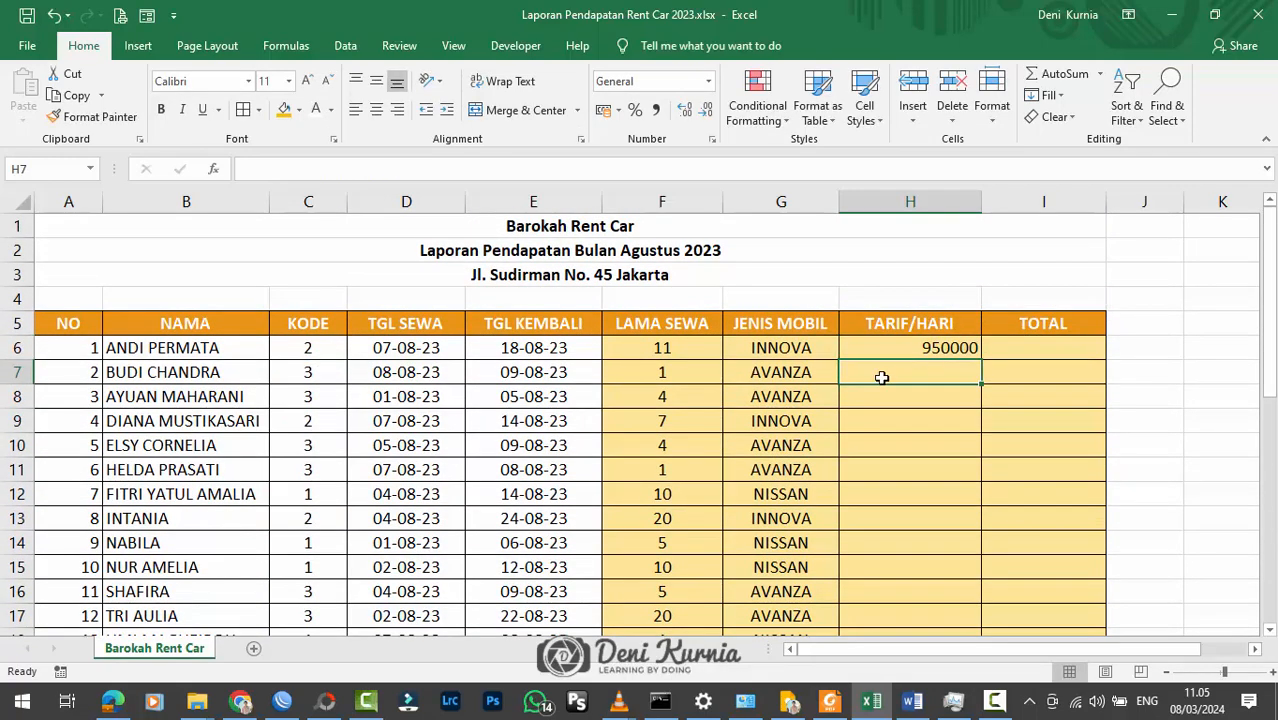
Step: Fill the H6 formula down the TARIF/HARI column to H20 and narrow column H
left_click(903, 352)
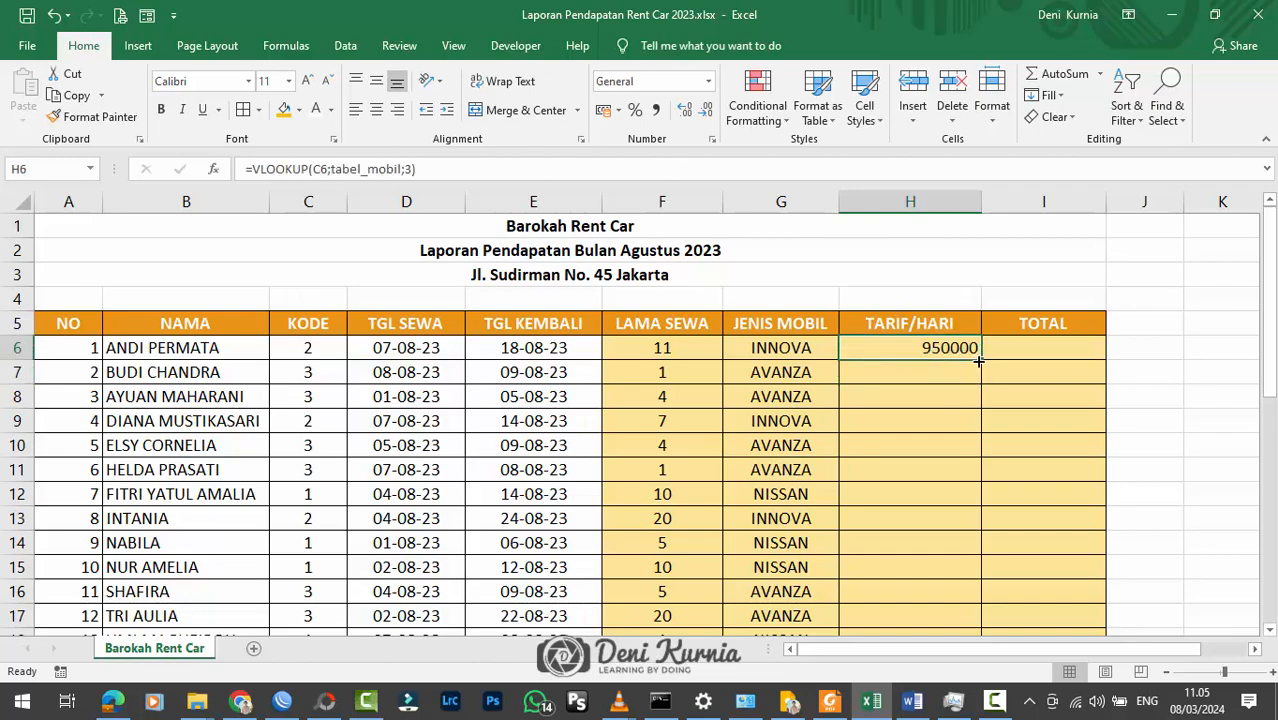
left_click_drag(982, 360, 955, 548)
scroll(896, 302, "up", 2)
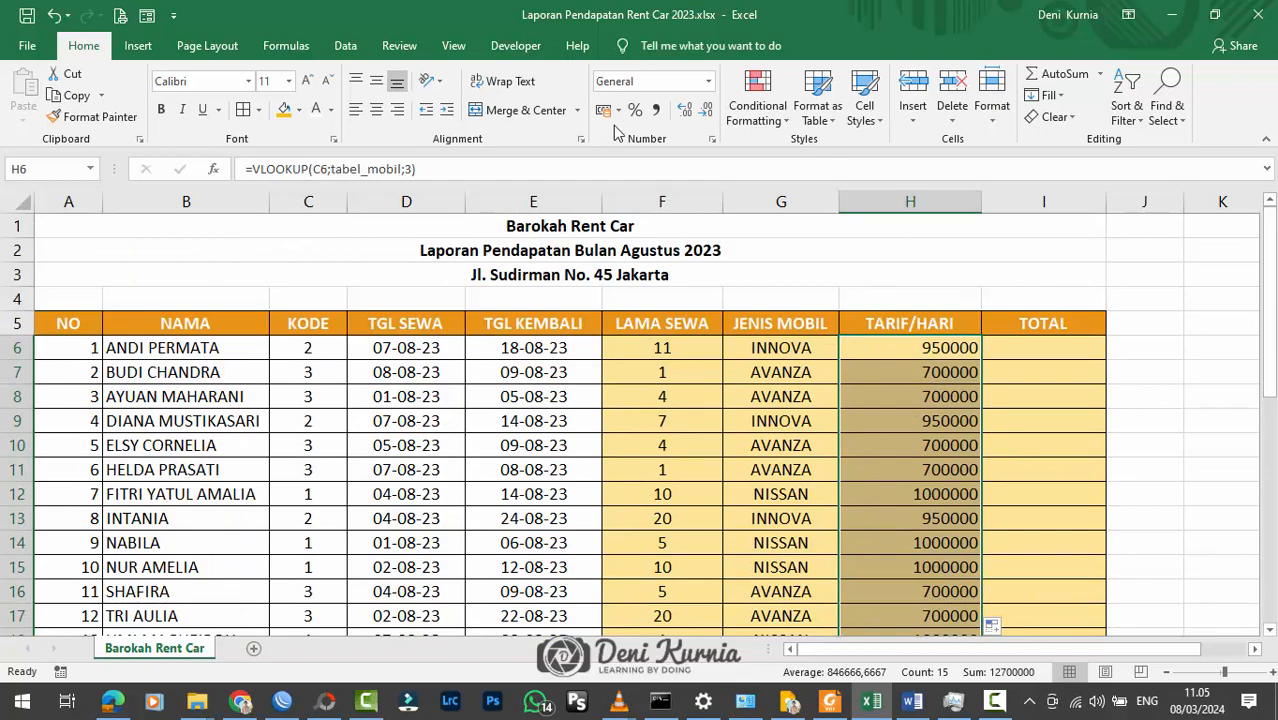
left_click_drag(982, 202, 956, 202)
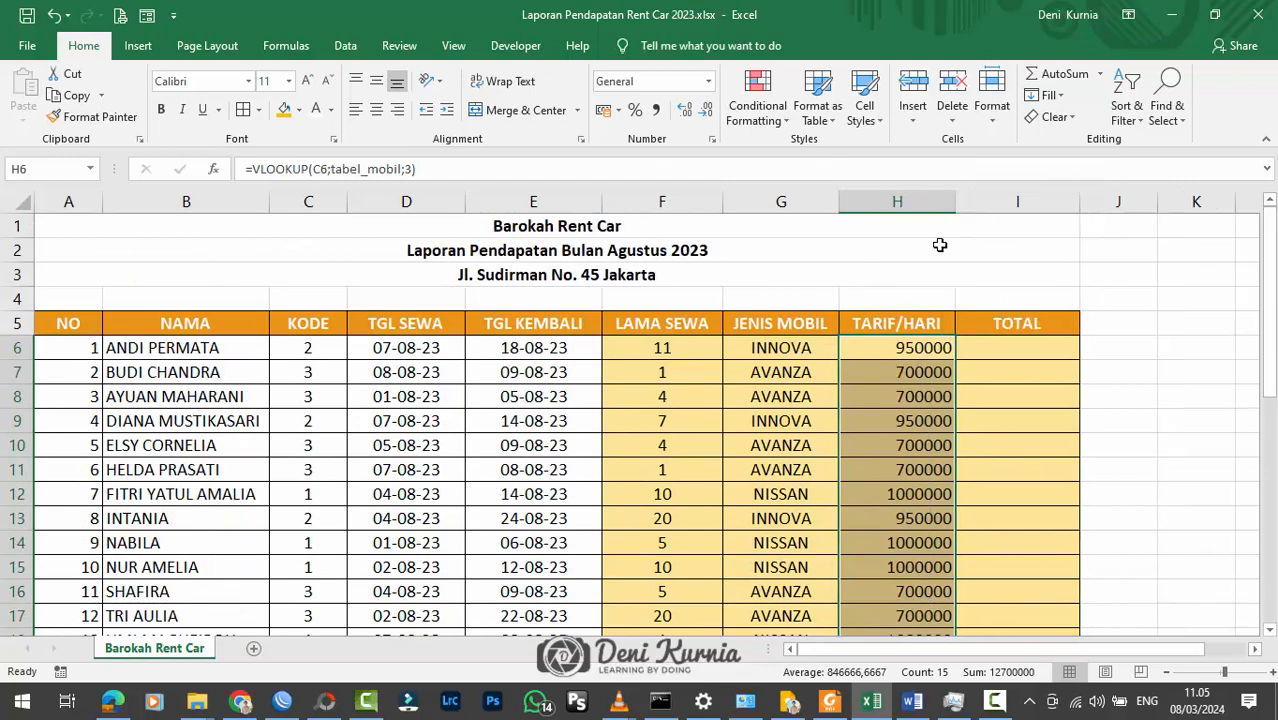
scroll(887, 371, "down", 1)
scroll(894, 363, "up", 1)
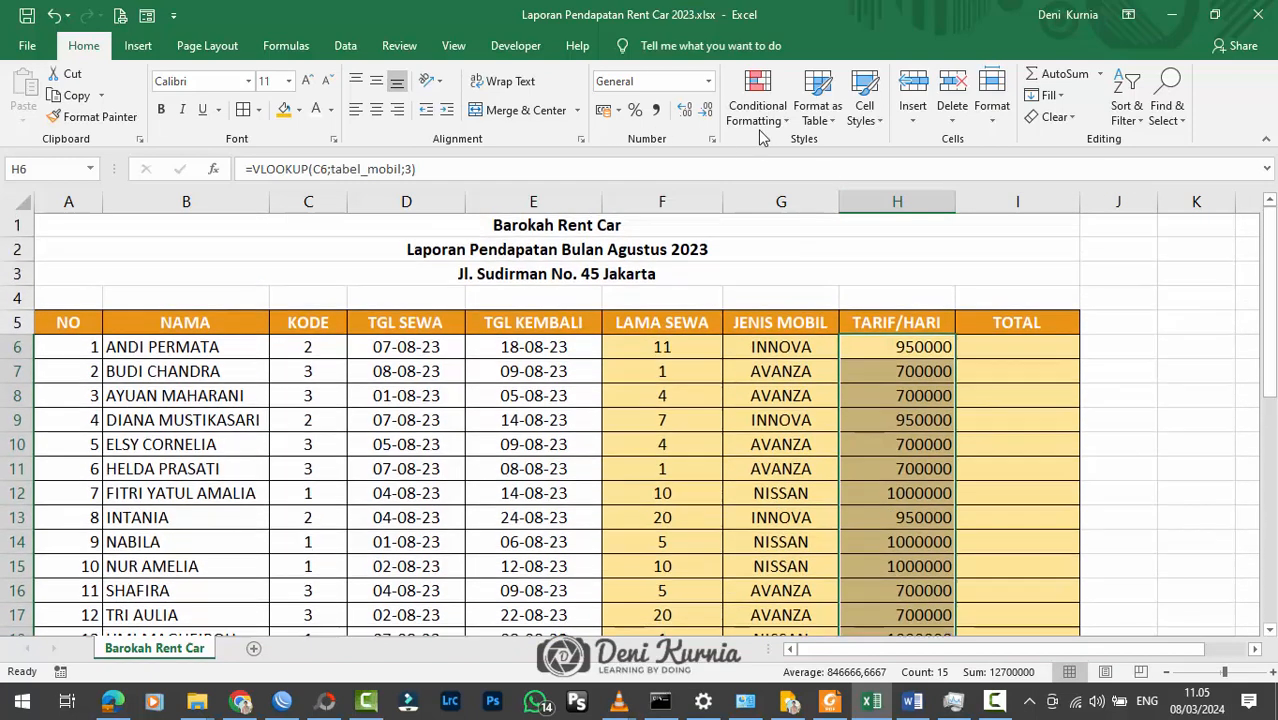
Step: Apply the Accounting number format to H6:H20 and widen the TARIF/HARI column to fit the amounts
left_click(709, 82)
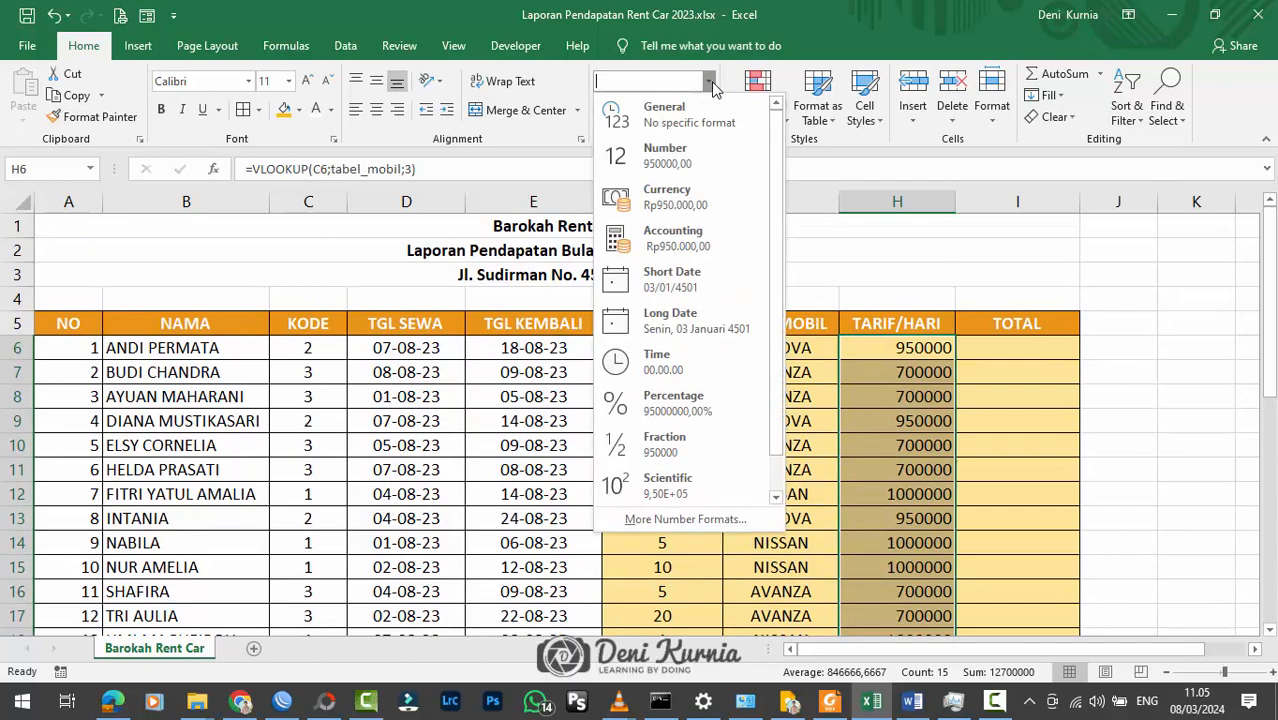
left_click(727, 248)
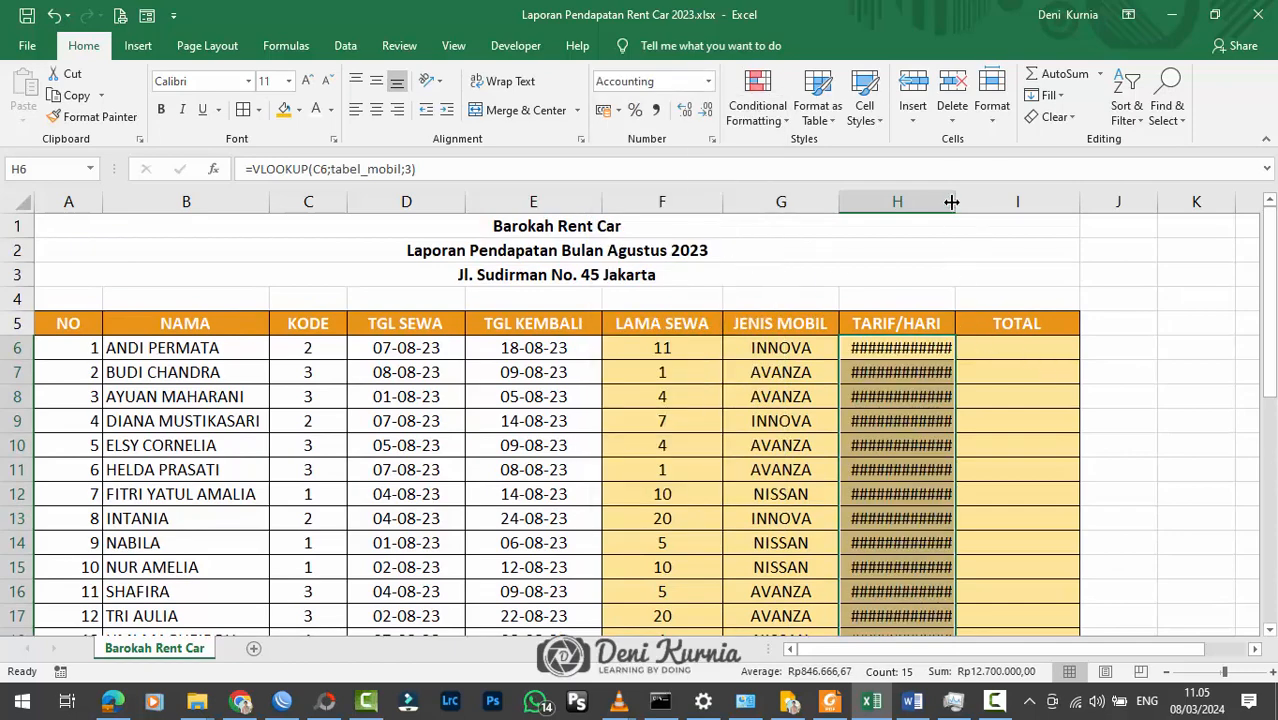
left_click_drag(952, 202, 990, 202)
left_click(1040, 370)
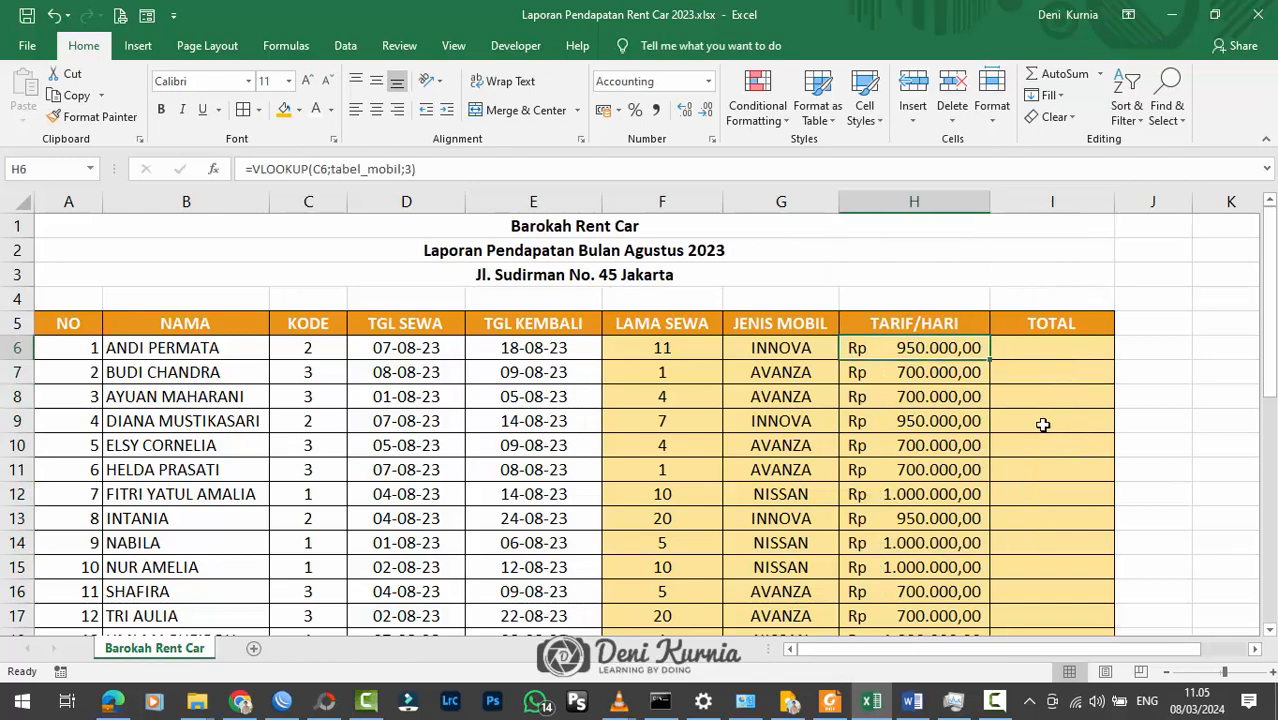
scroll(1042, 425, "down", 2)
scroll(1044, 422, "up", 1)
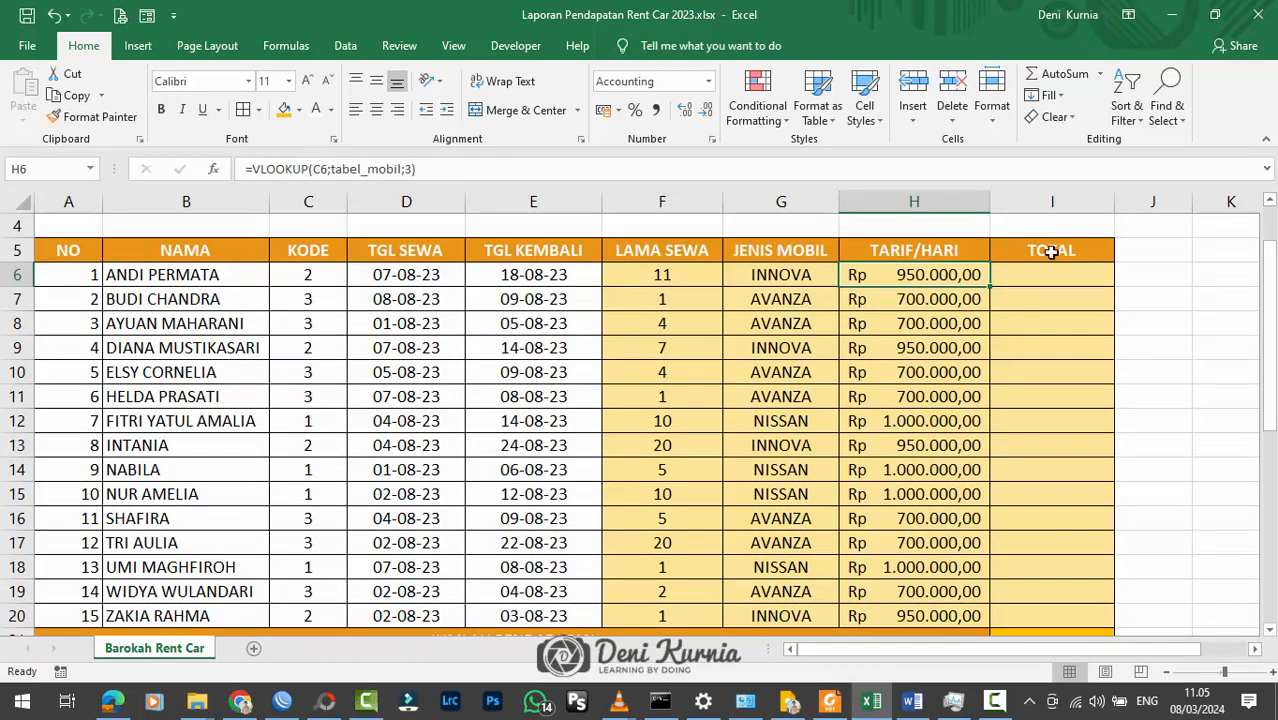
Step: Slightly widen the TOTAL column (I) and check the instruction for calculating Total in row 33
left_click_drag(1111, 203, 1126, 203)
scroll(996, 353, "down", 6)
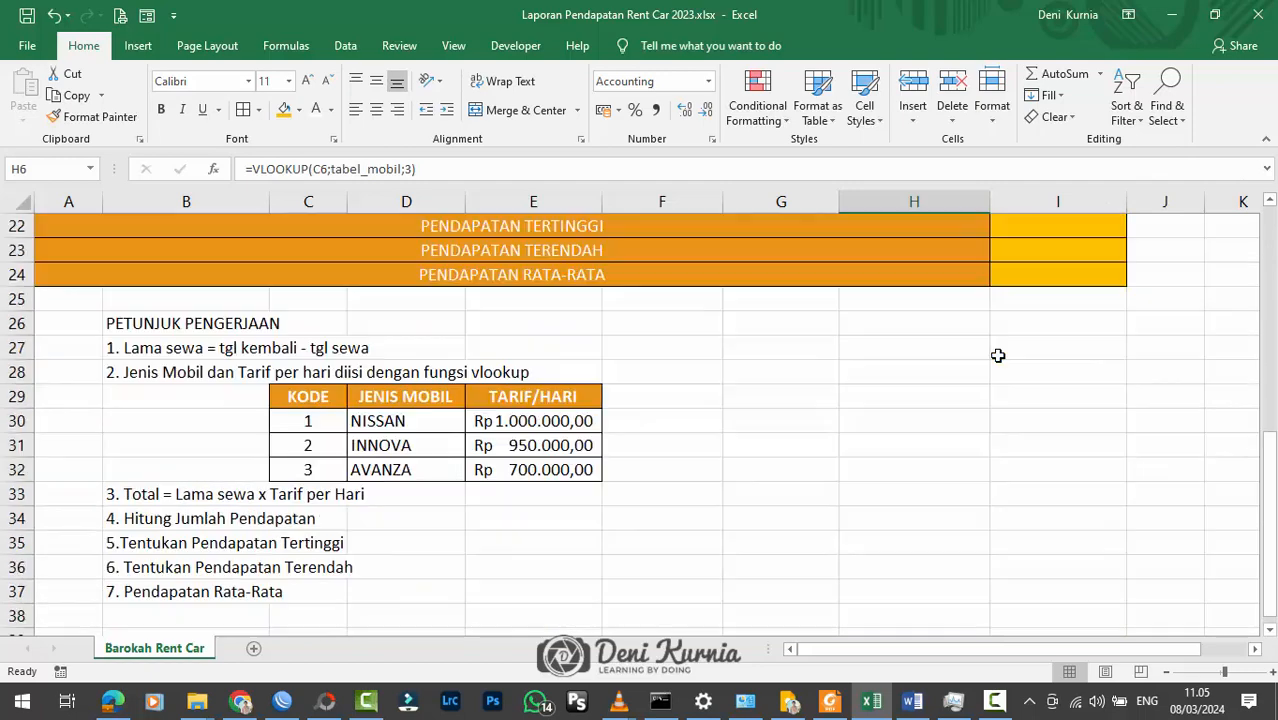
left_click(17, 494)
scroll(850, 410, "up", 7)
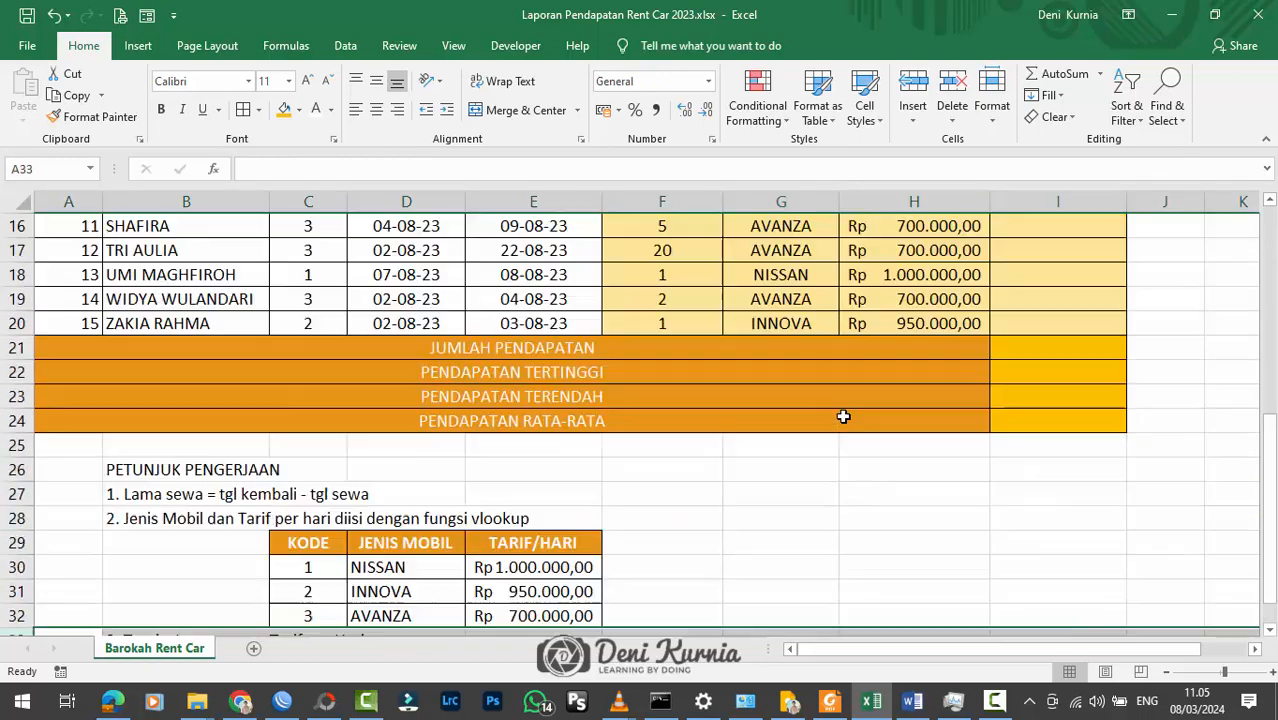
scroll(870, 398, "up", 1)
Step: Enter the formula =F6*H6 in I6 to multiply LAMA SEWA by TARIF/HARI
left_click(1045, 350)
type("=")
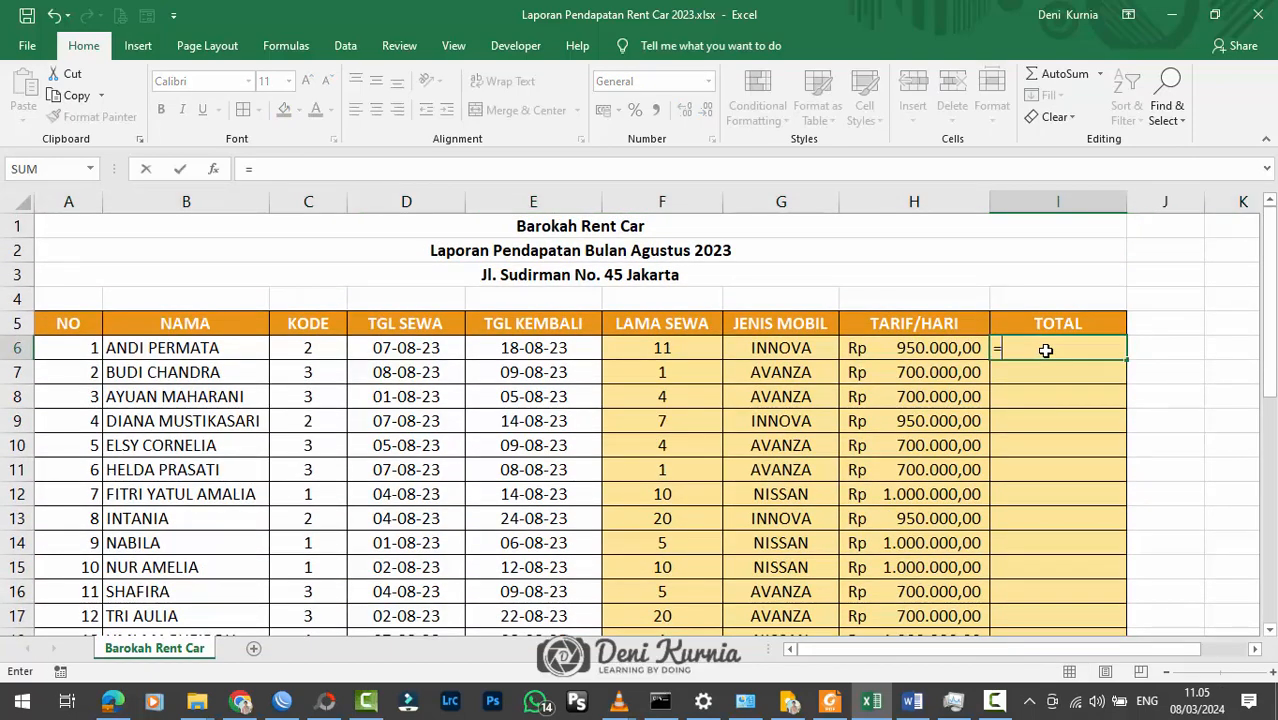
left_click(697, 354)
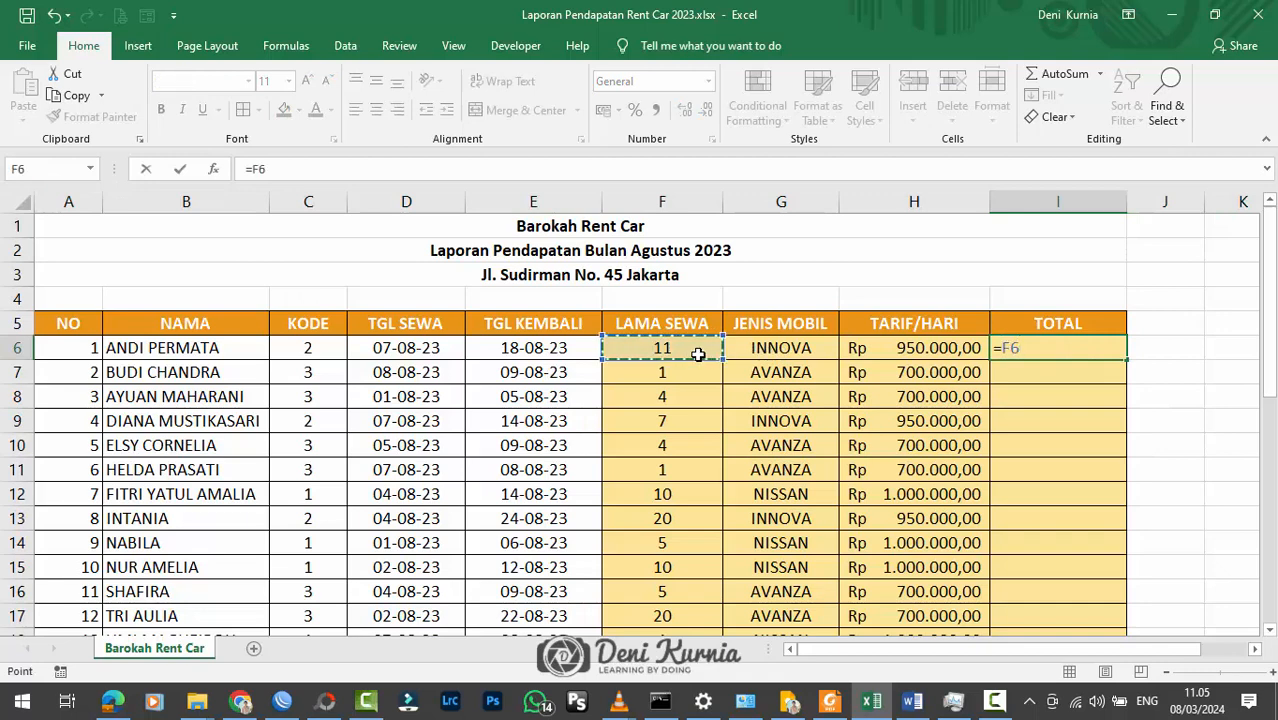
type("*")
left_click(864, 350)
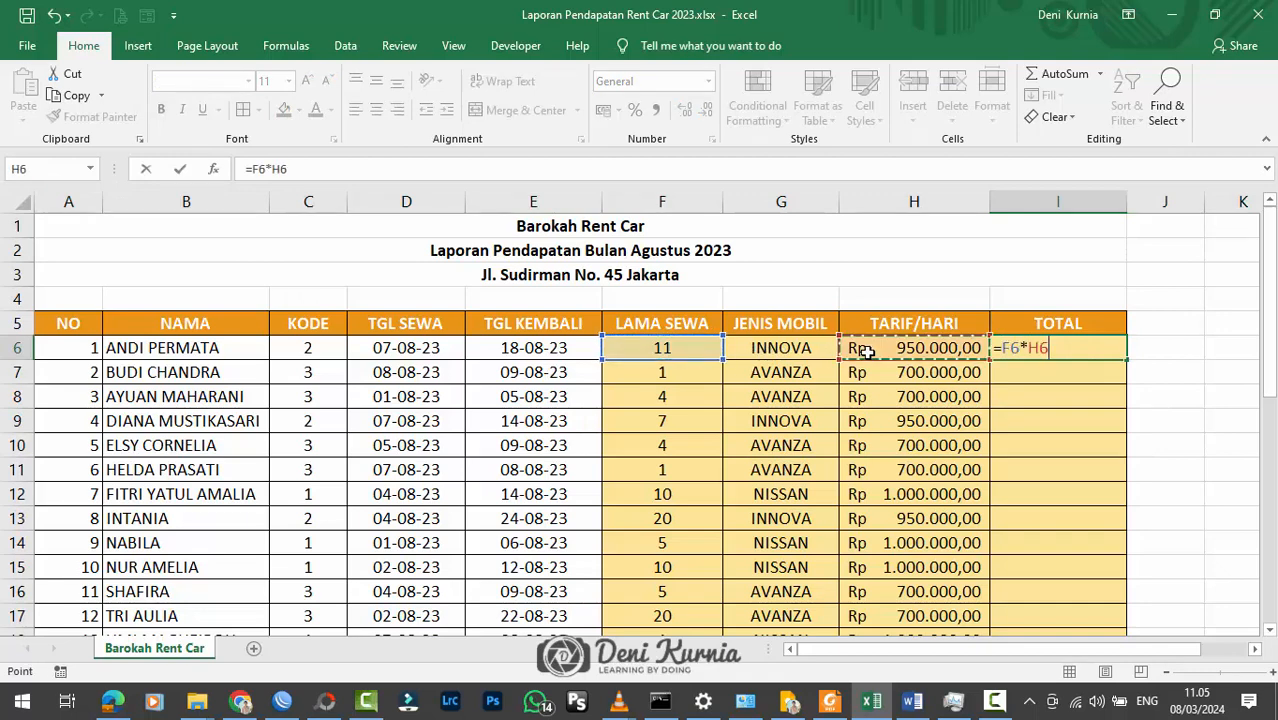
key("Return")
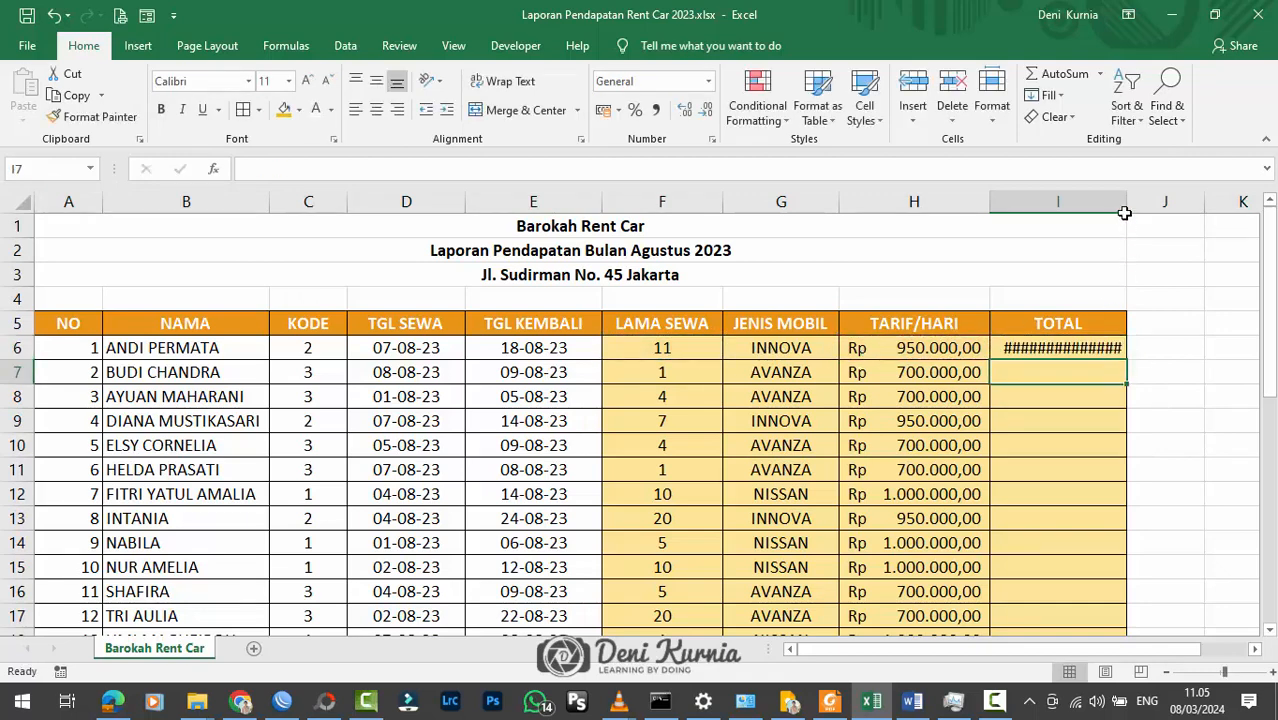
Step: Widen the TOTAL column (I) to fit its amounts and fill the I6 formula down to I20
left_click_drag(1124, 212, 1148, 212)
left_click(1132, 347)
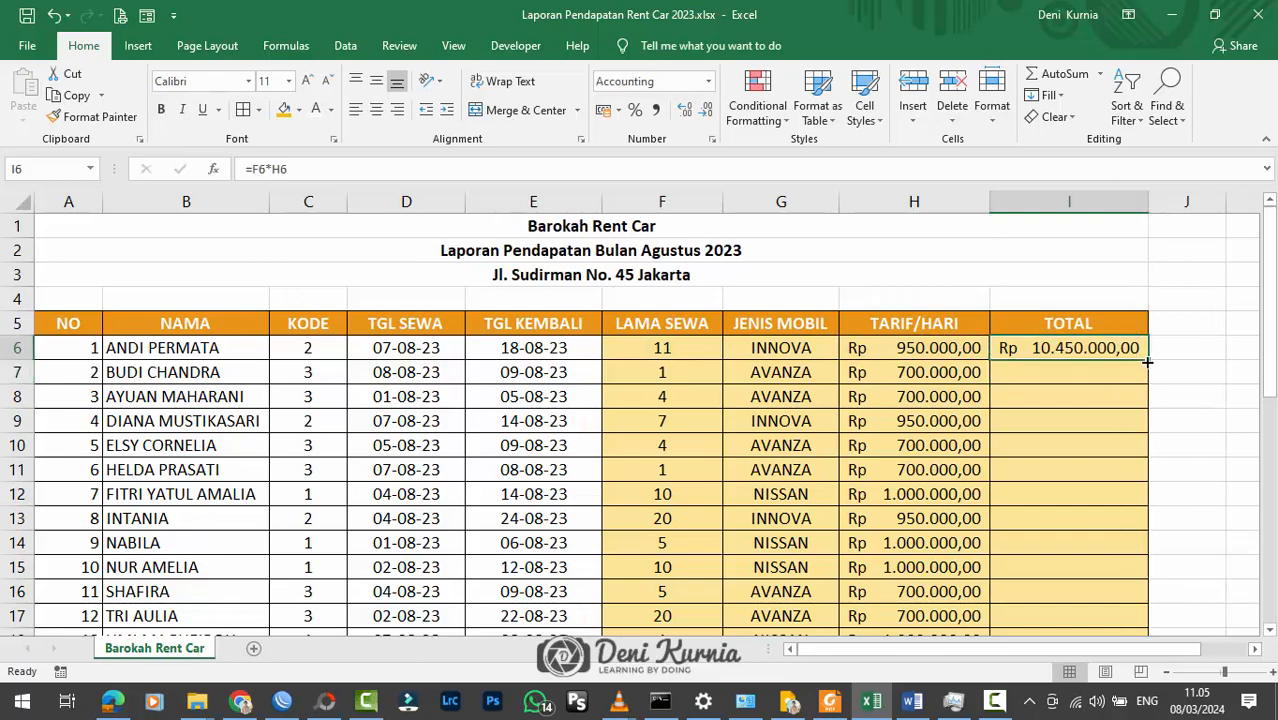
left_click_drag(1147, 362, 1150, 520)
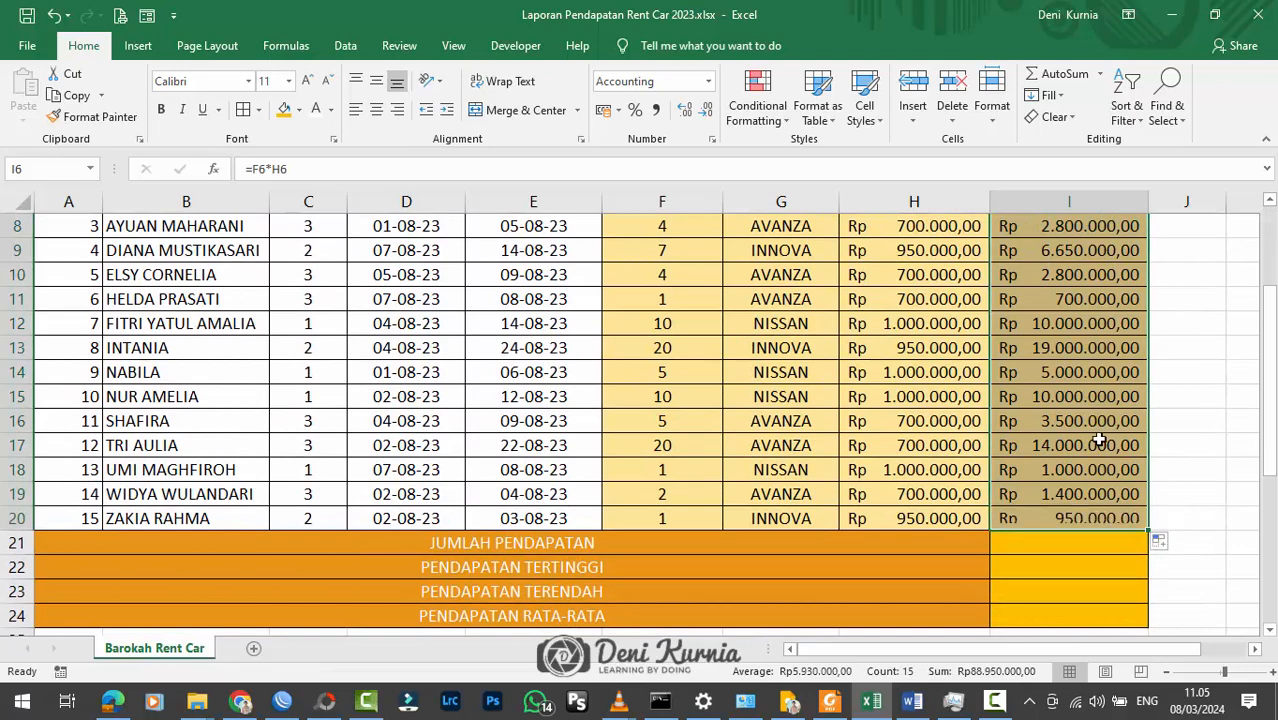
left_click(1098, 443)
scroll(1098, 440, "up", 3)
scroll(1098, 440, "down", 3)
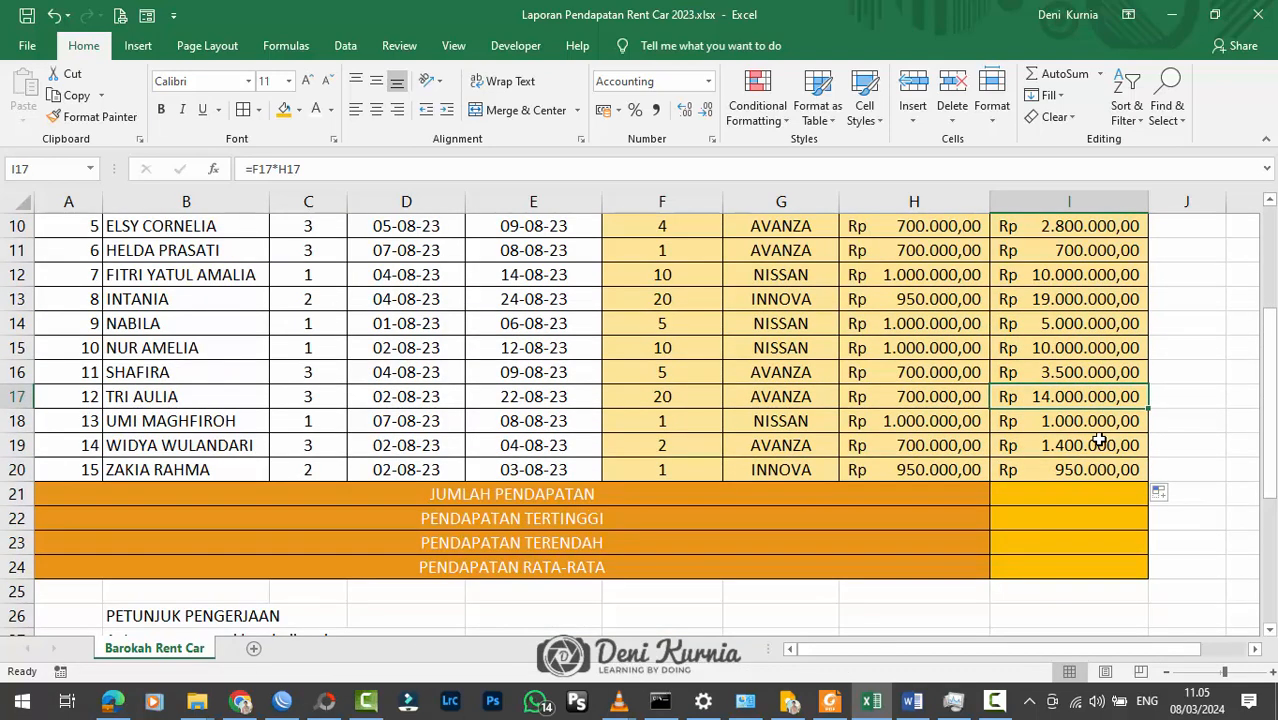
scroll(1098, 440, "up", 3)
scroll(1098, 430, "down", 1)
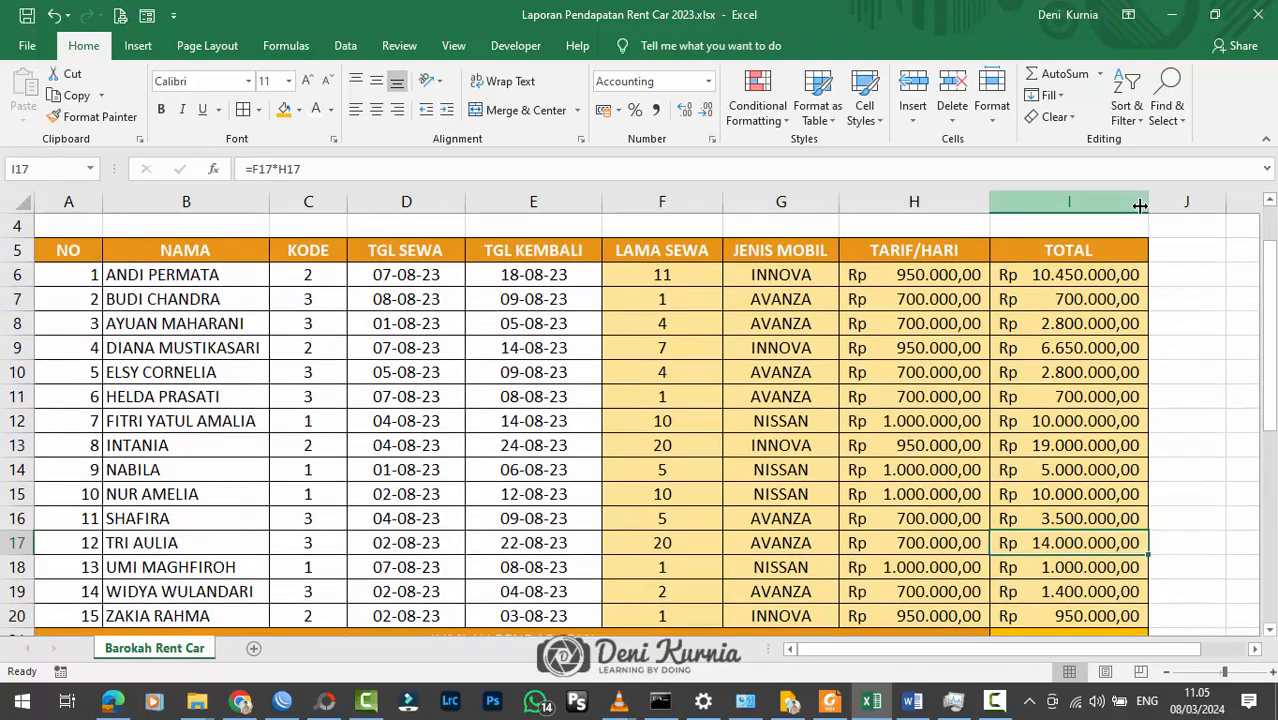
left_click_drag(1140, 206, 1158, 206)
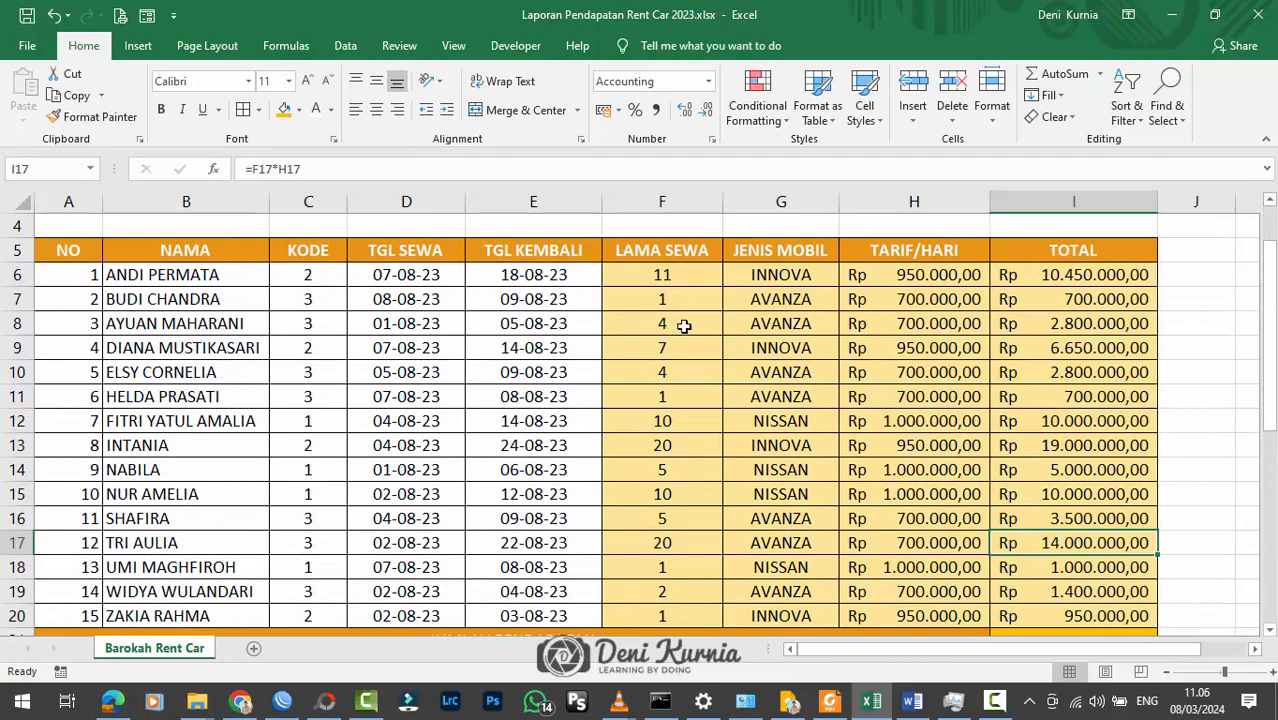
Step: Set the TGL KEMBALI date in E6 to 17/08/2023
left_click(679, 284)
left_click(679, 445)
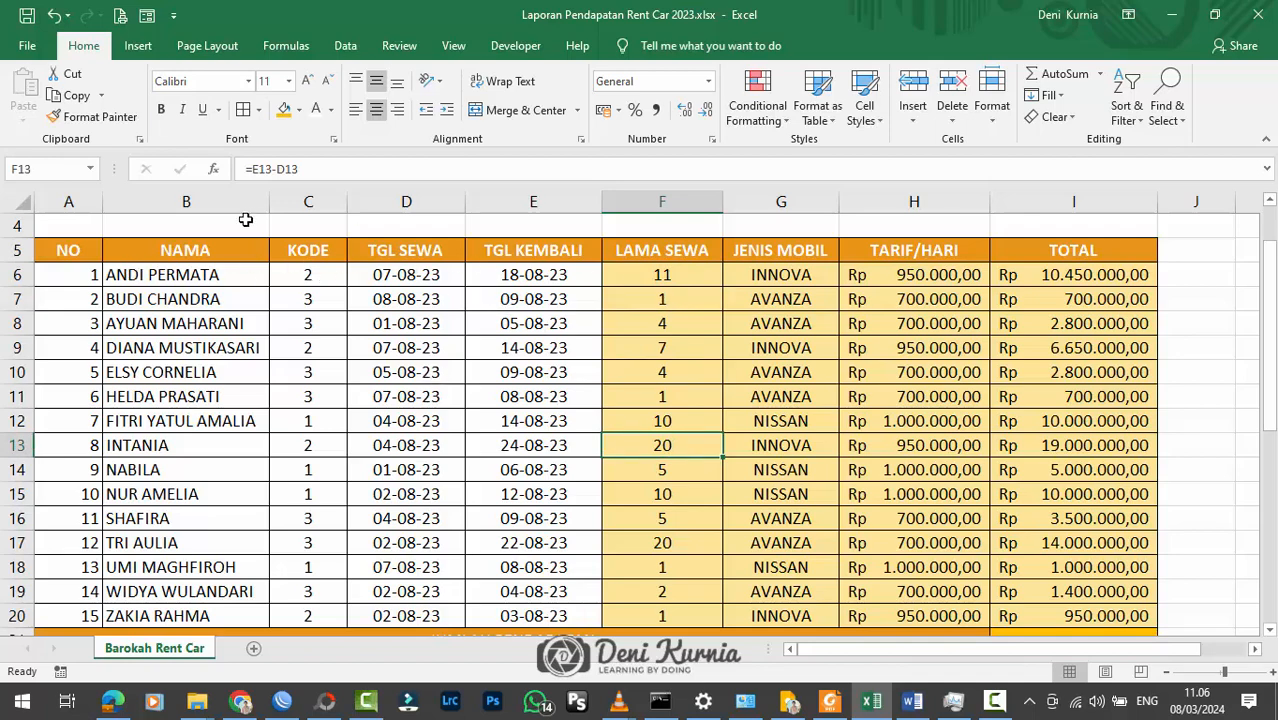
double_click(519, 274)
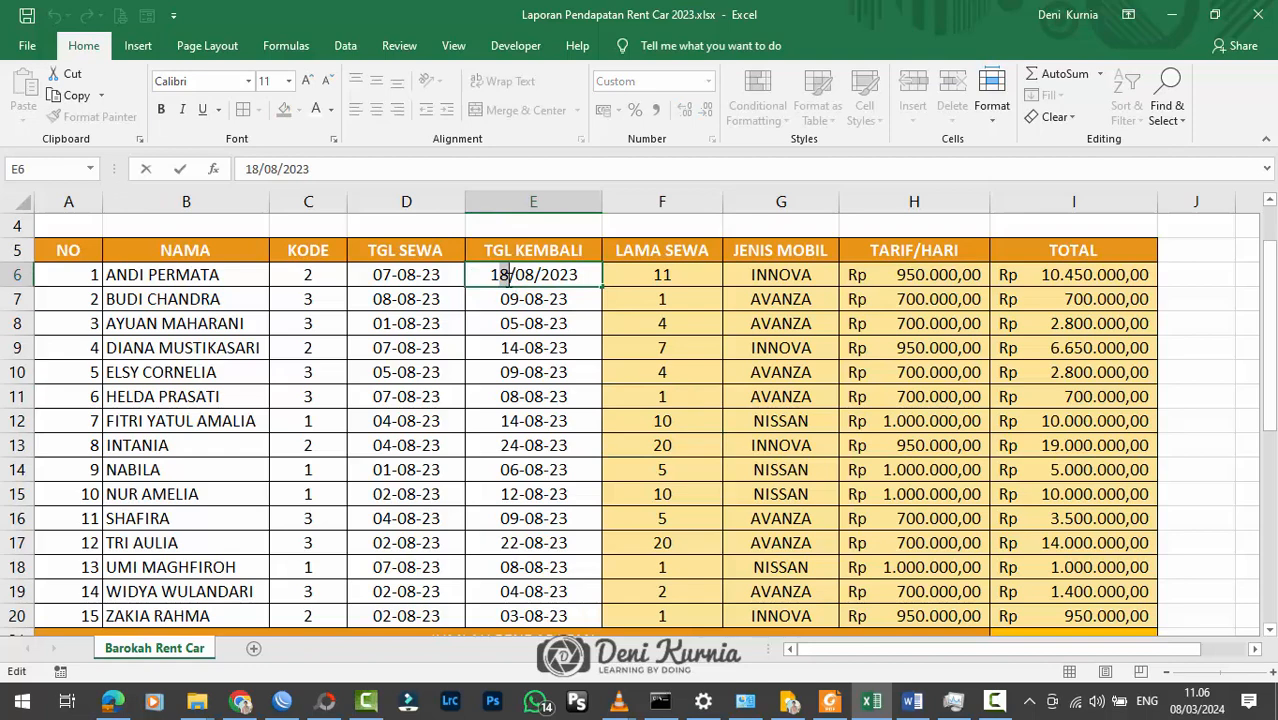
type("7")
key("Return")
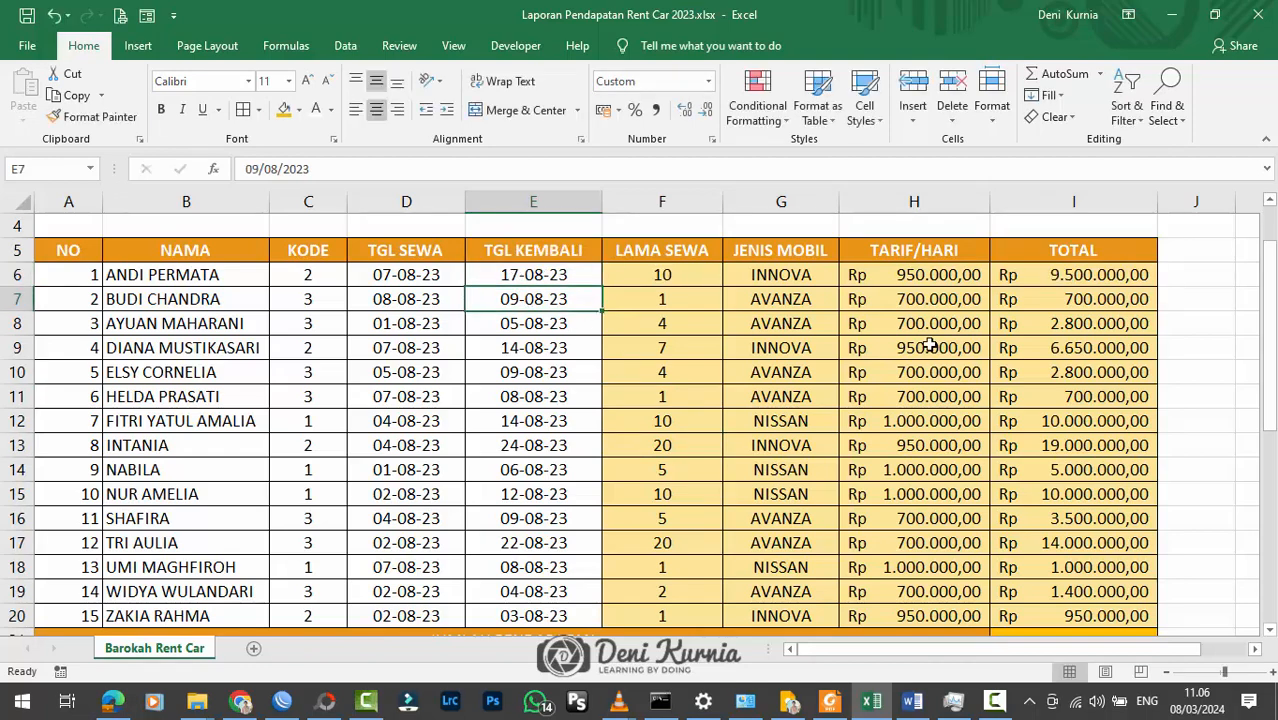
Step: Calculate JUMLAH PENDAPATAN in I21 with a SUM formula over I6:I20
scroll(958, 345, "down", 2)
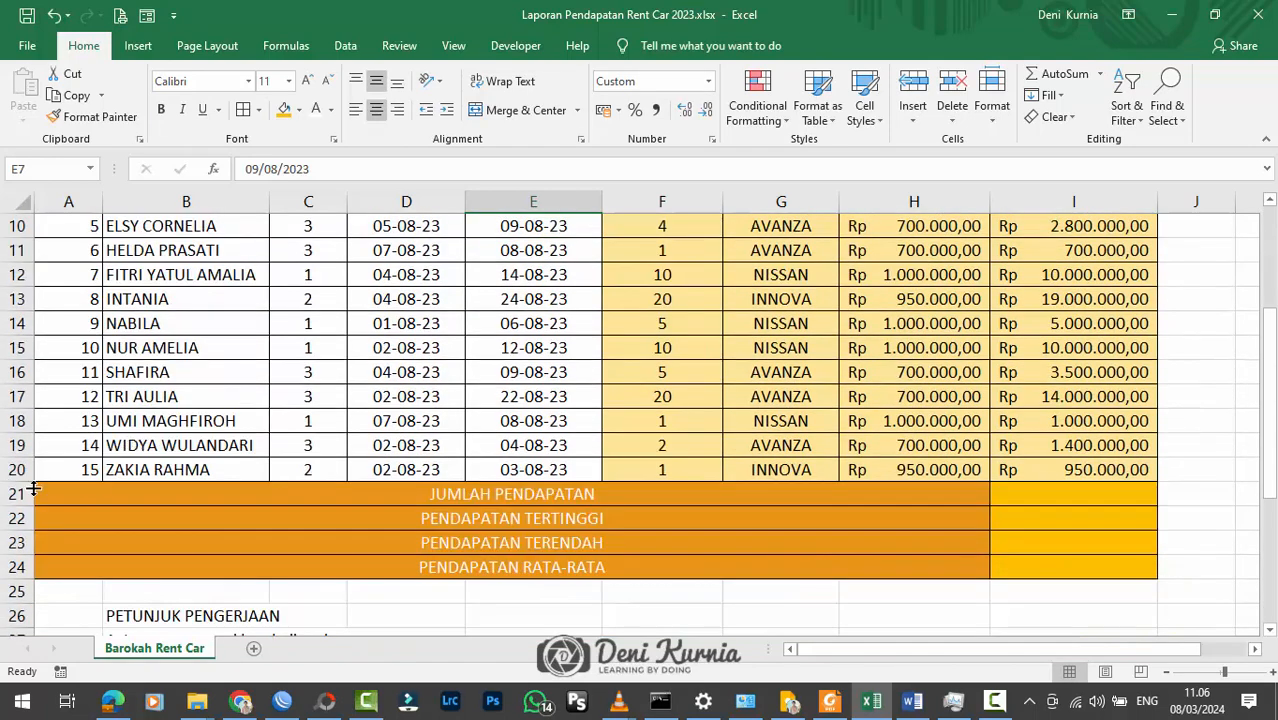
left_click(1058, 491)
type("=")
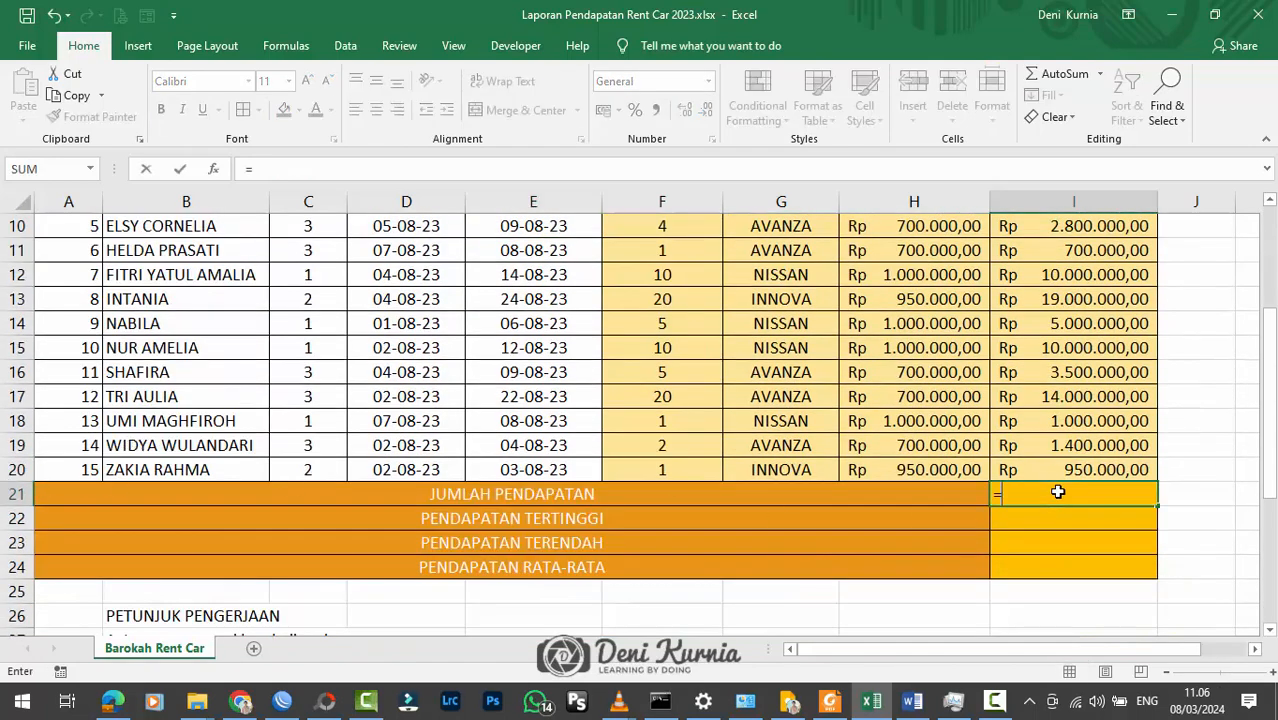
type("sum(")
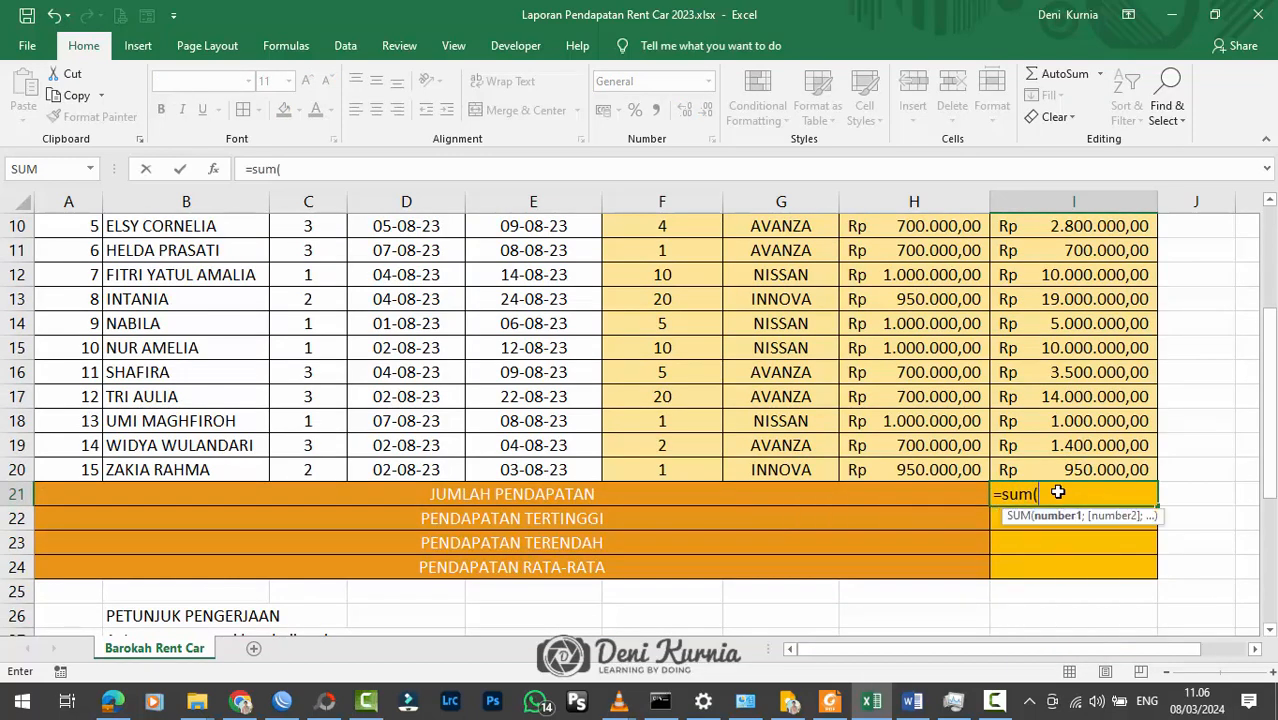
left_click_drag(1061, 465, 1047, 274)
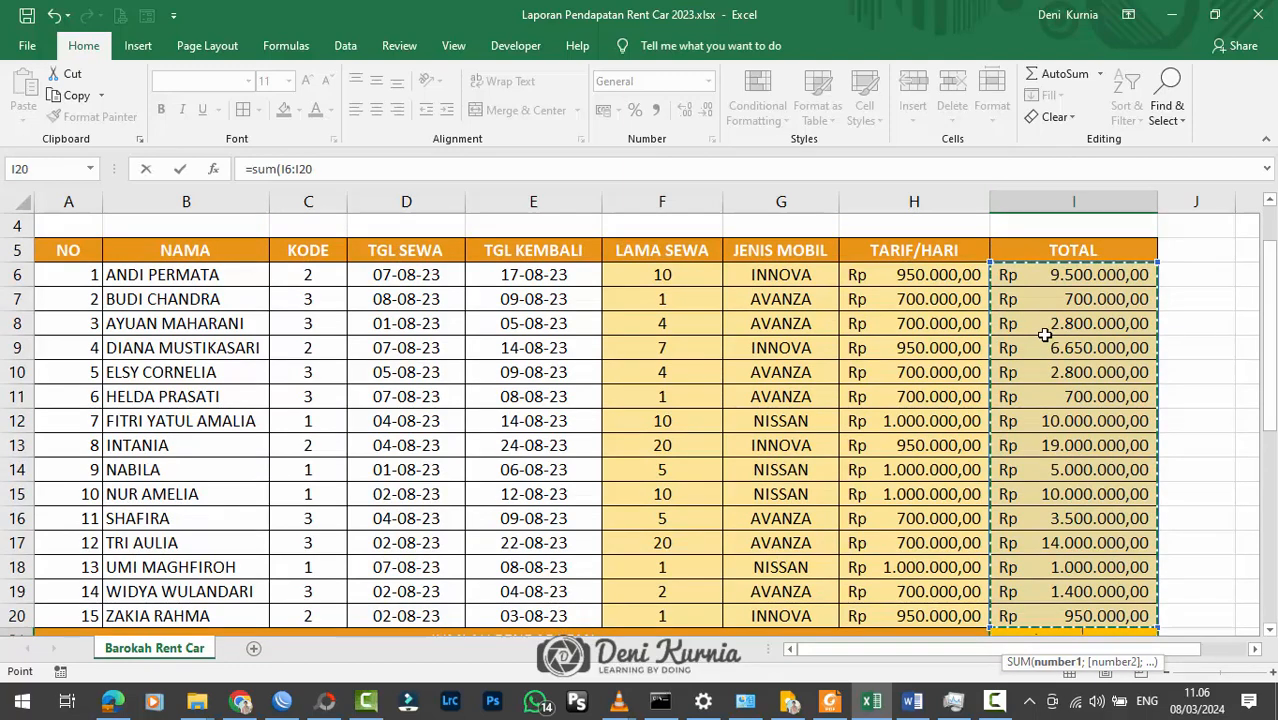
key("Return")
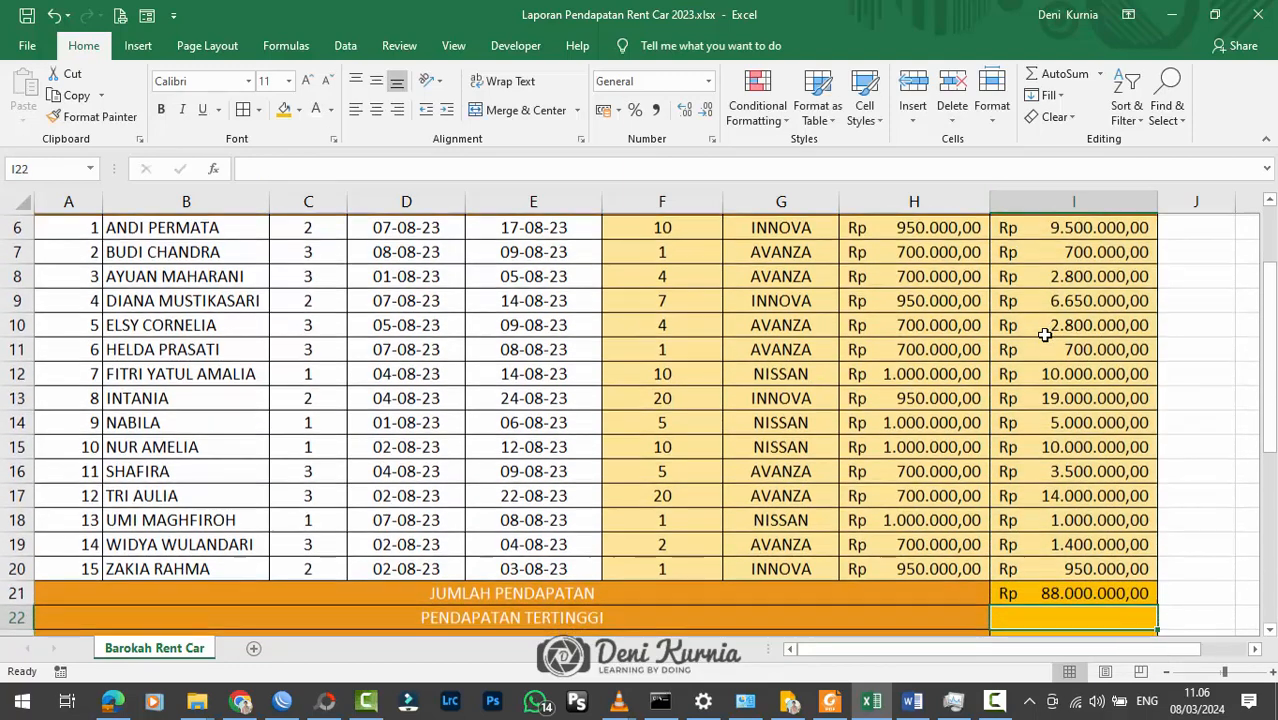
Step: Calculate PENDAPATAN TERTINGGI in I22 with a MAX formula over the rental amounts in the TOTAL column
scroll(1080, 528, "down", 1)
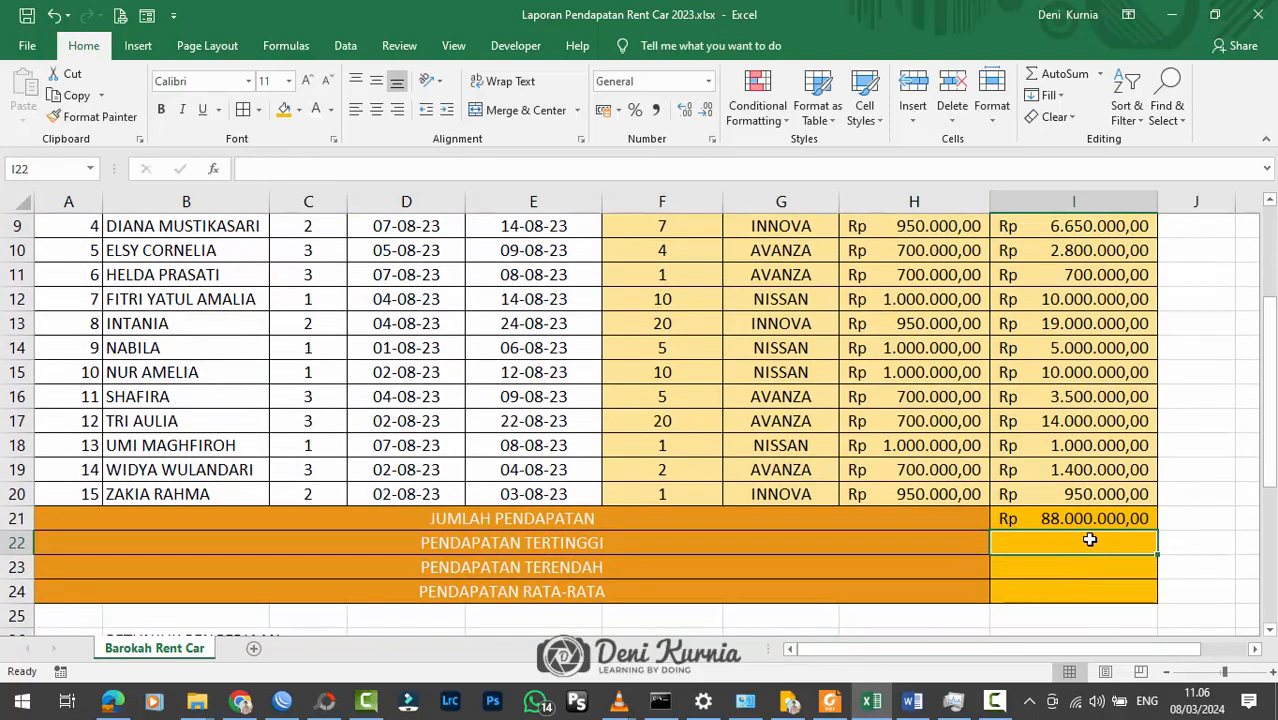
type("=m")
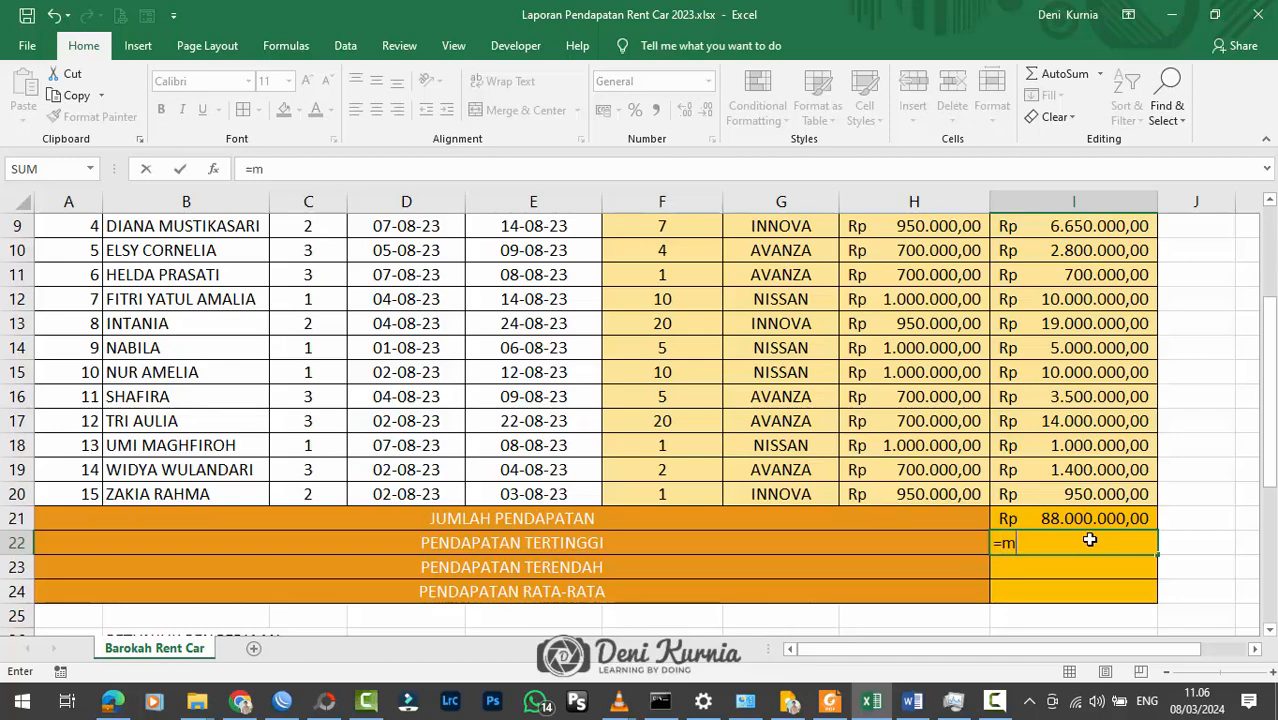
type("ax(")
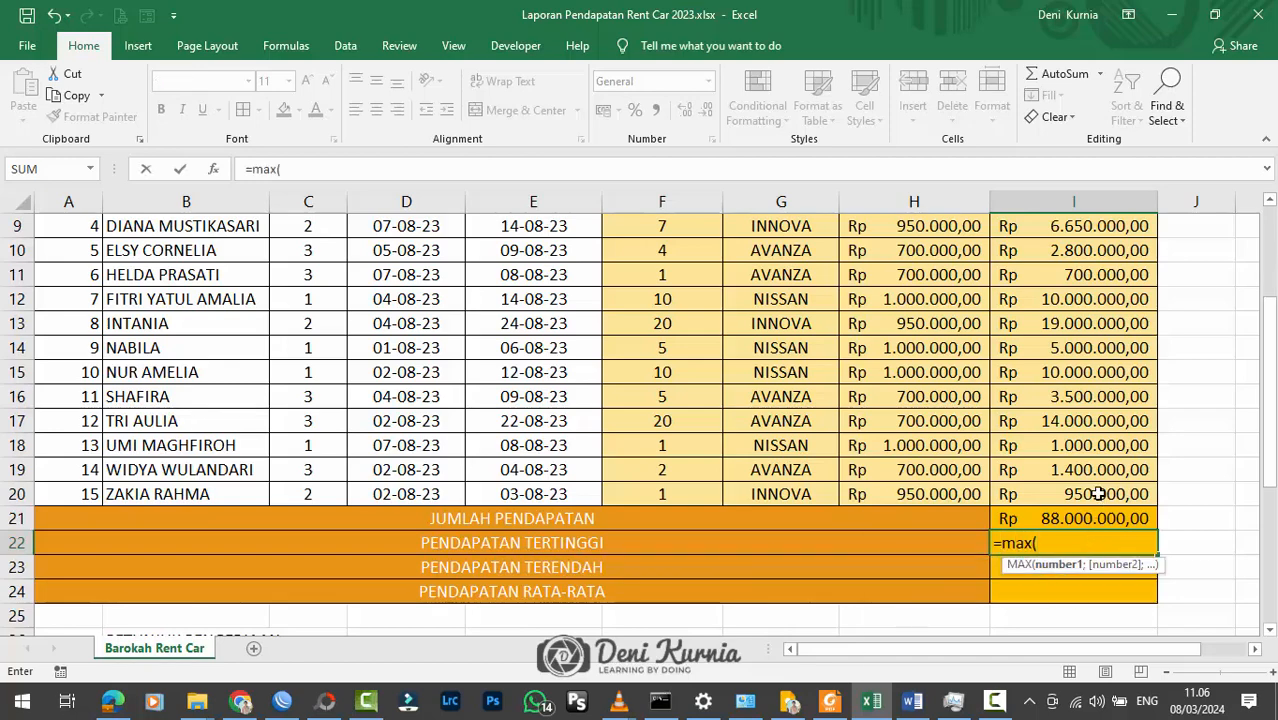
left_click_drag(1088, 497, 1058, 249)
key("Return")
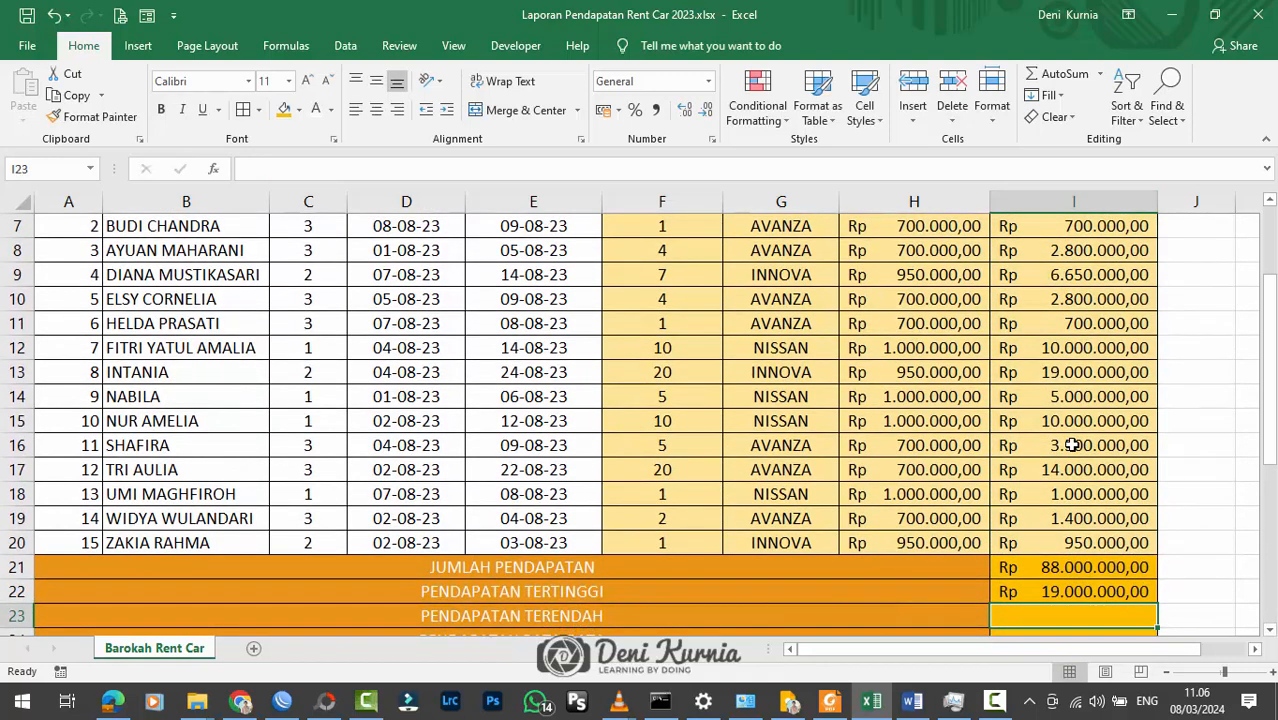
Step: Calculate PENDAPATAN TERENDAH in I23 with a MIN formula over I6:I20
type("=min(")
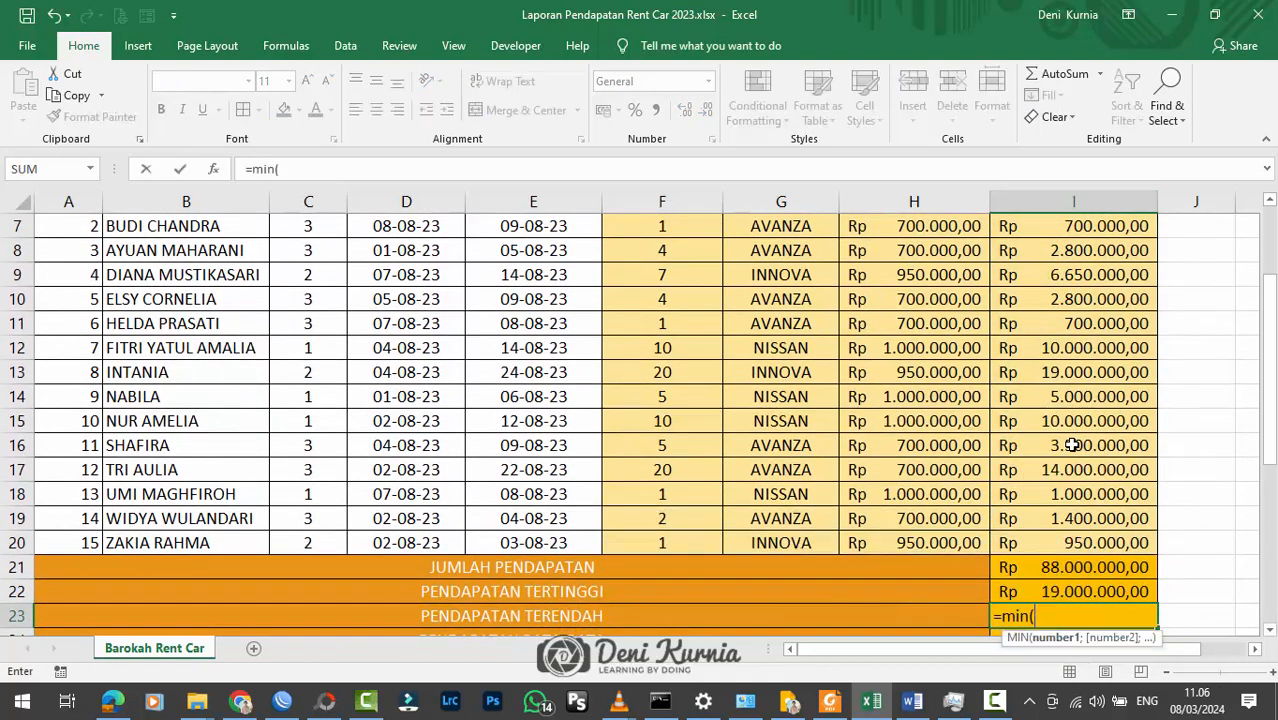
left_click_drag(1076, 544, 1048, 272)
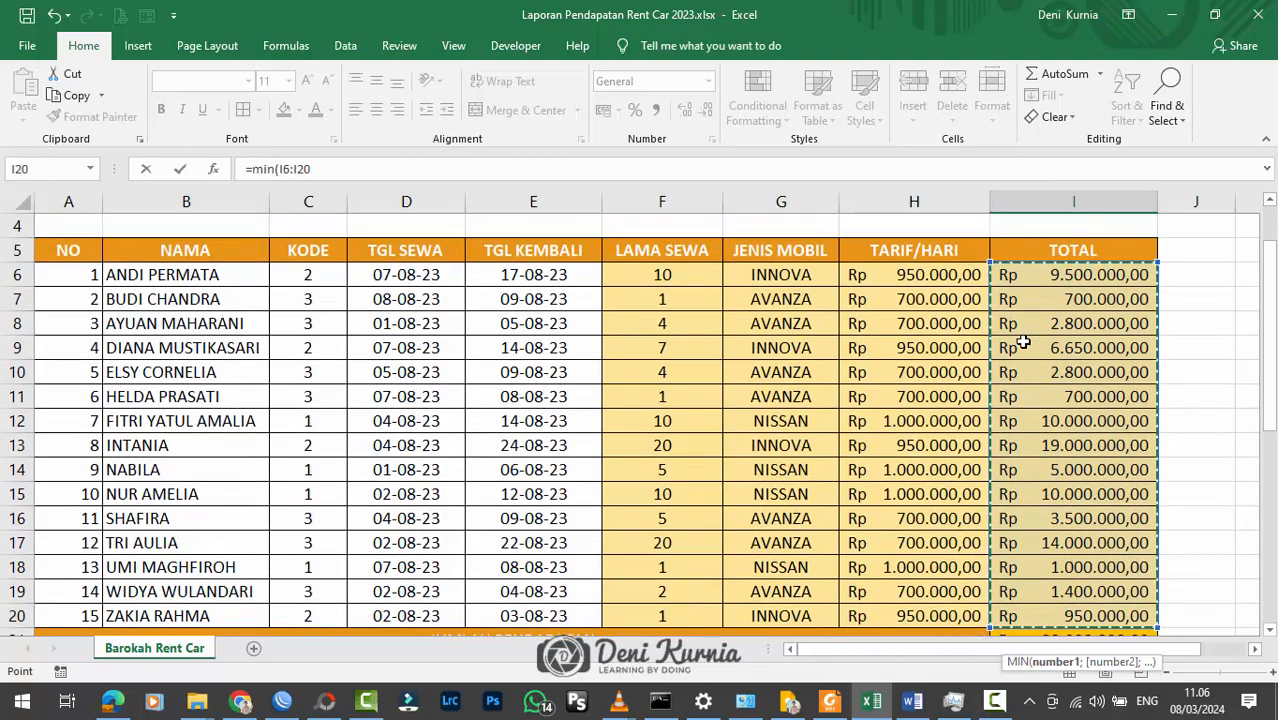
scroll(1022, 343, "down", 3)
key("Return")
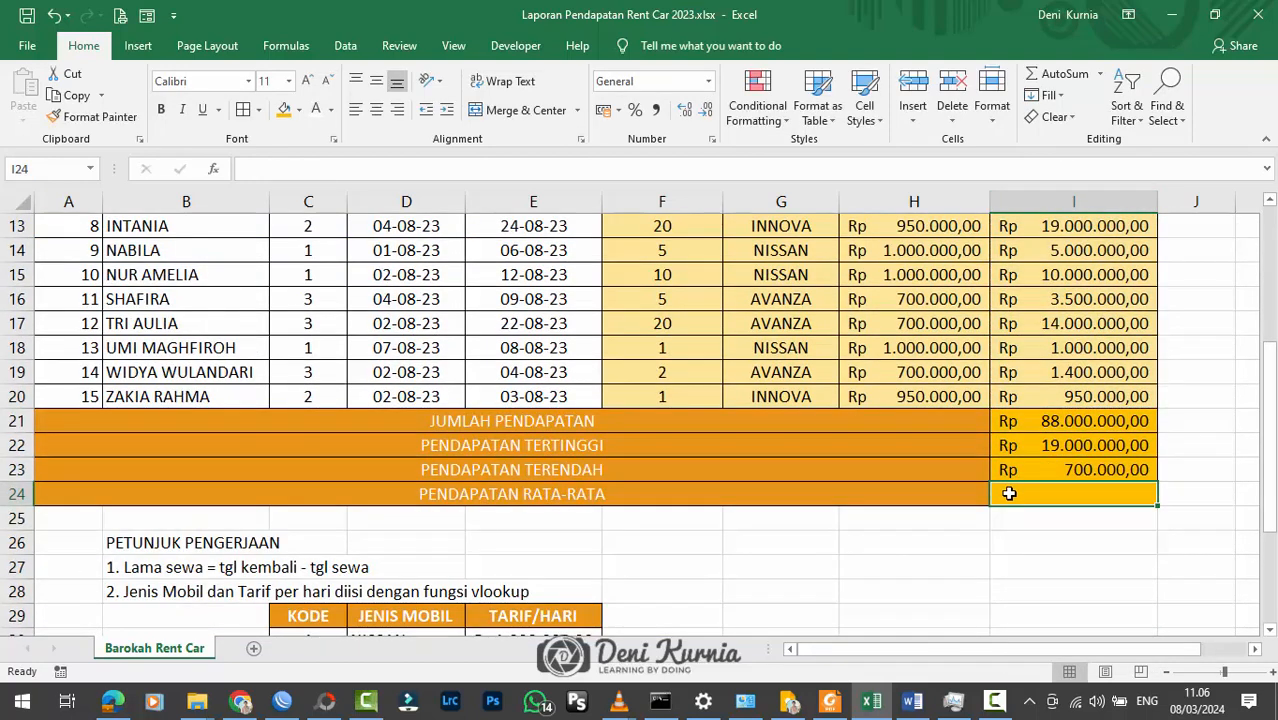
Step: Calculate PENDAPATAN RATA-RATA in I24 with an AVERAGE formula over I6:I20
scroll(1028, 490, "down", 3)
scroll(1034, 480, "up", 2)
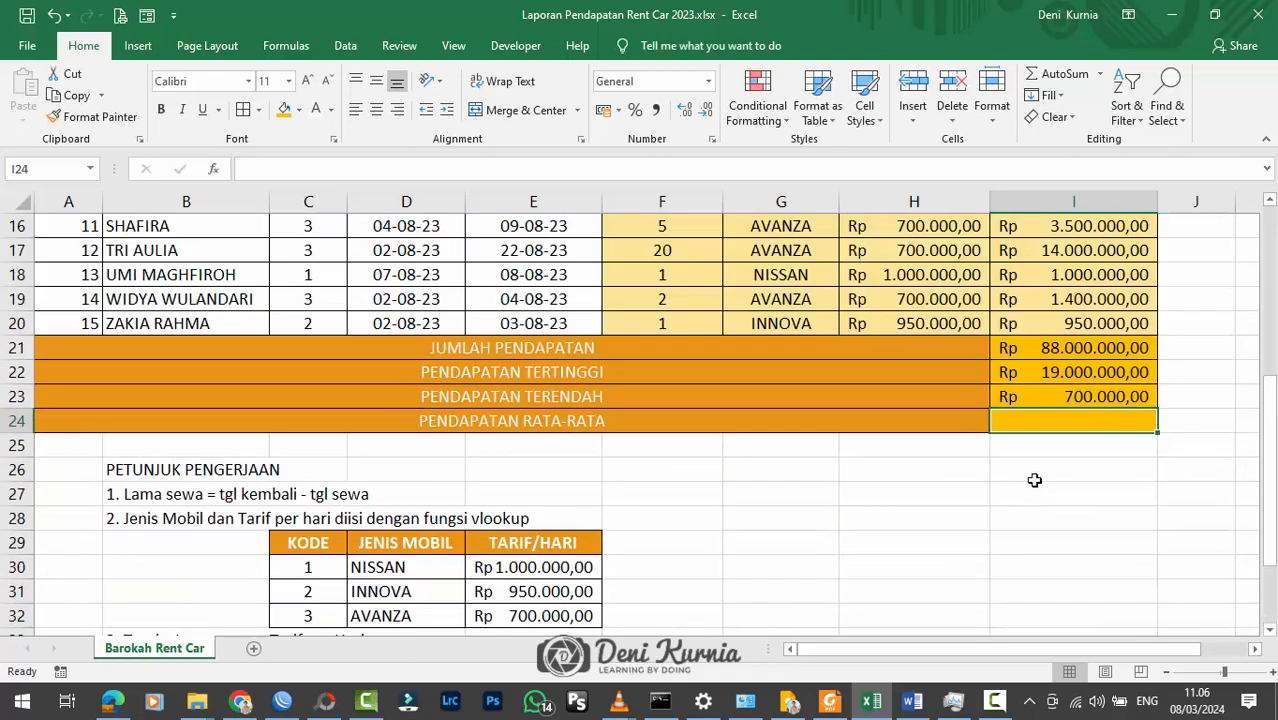
type("=")
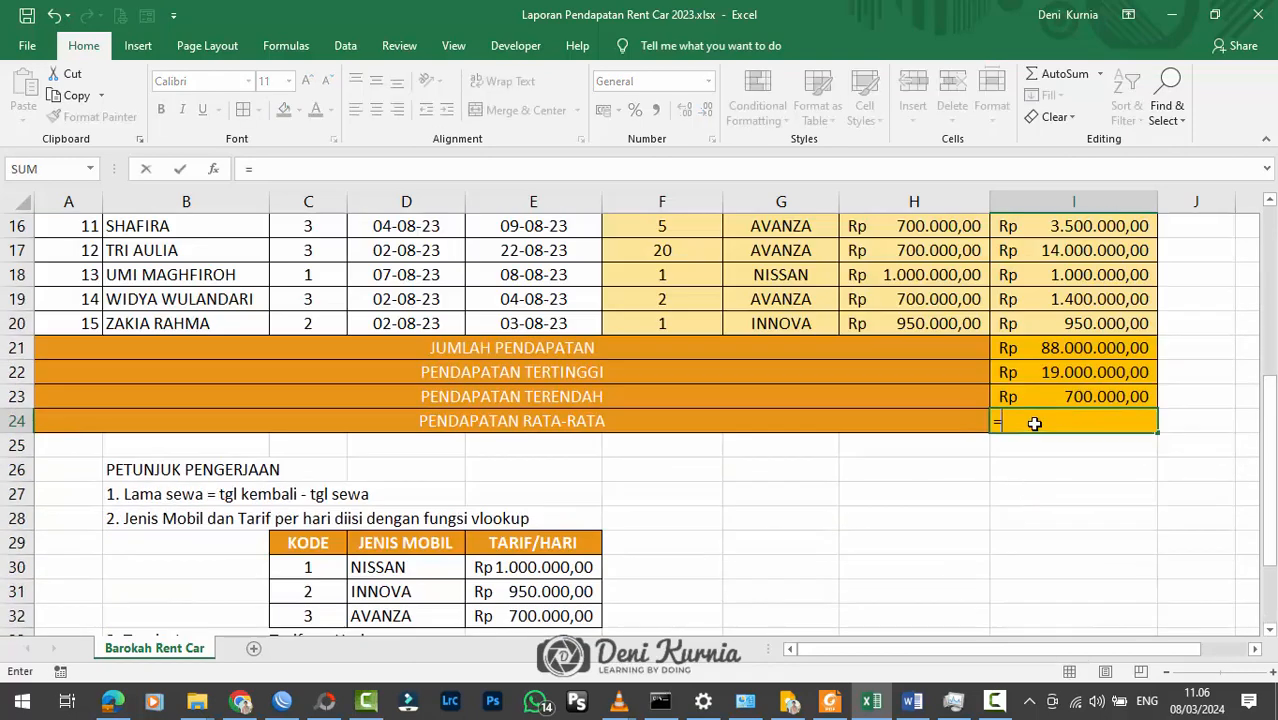
type("average")
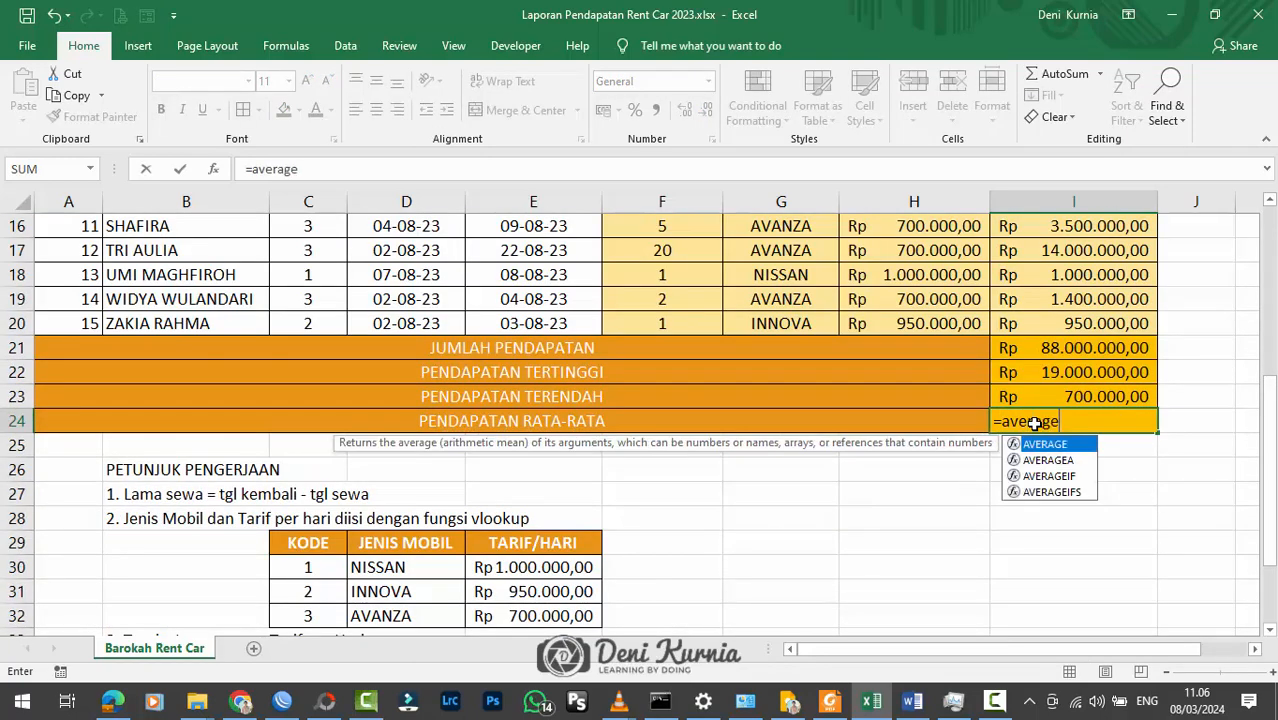
type("(")
scroll(1034, 423, "up", 2)
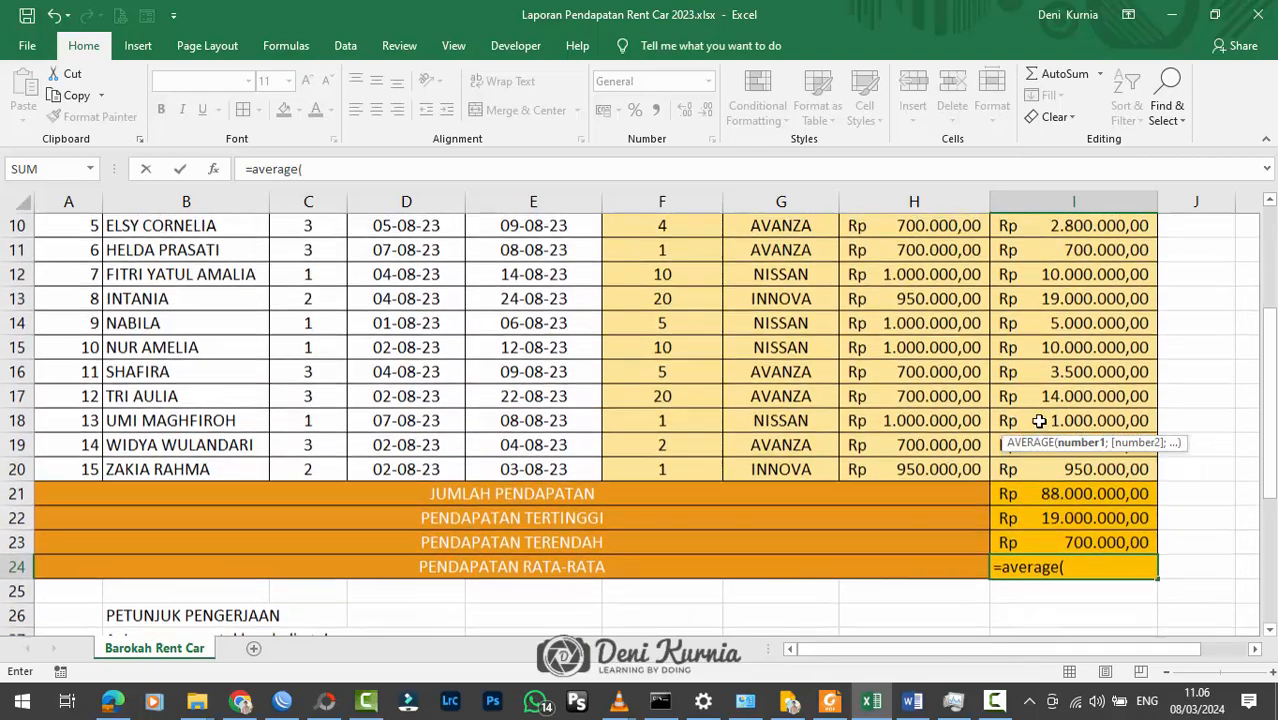
left_click_drag(1050, 468, 1044, 273)
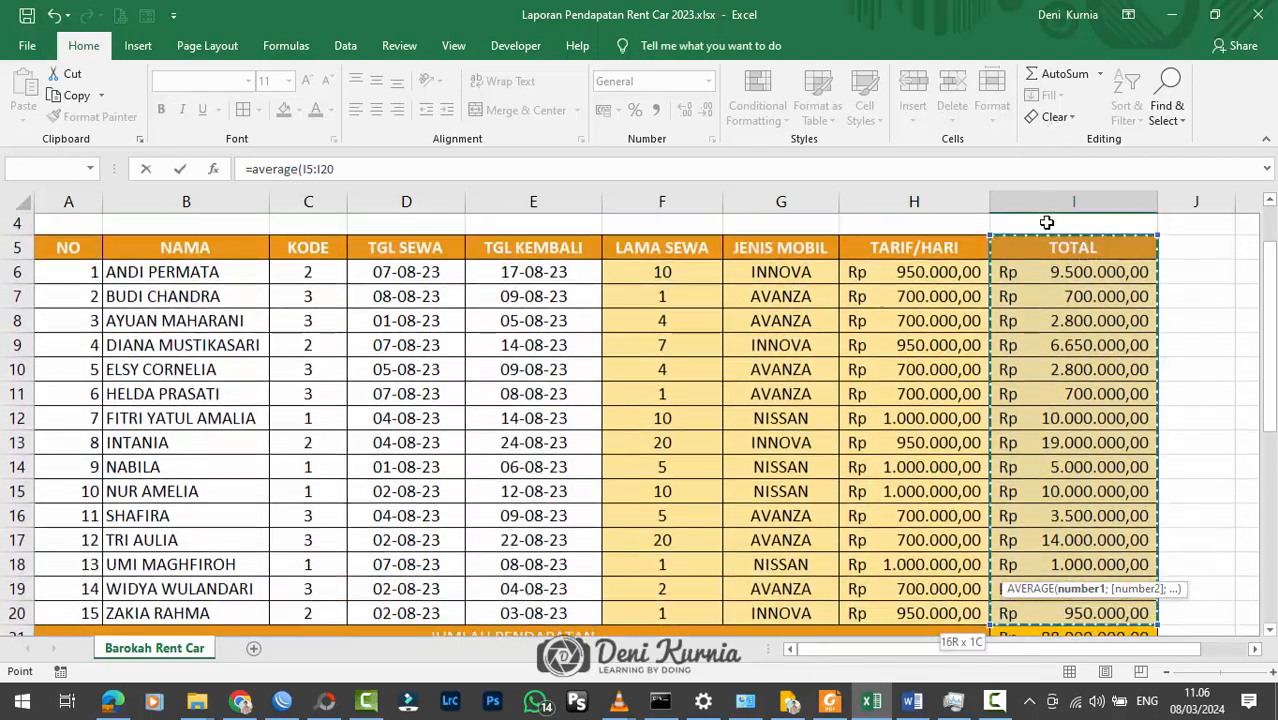
key("Return")
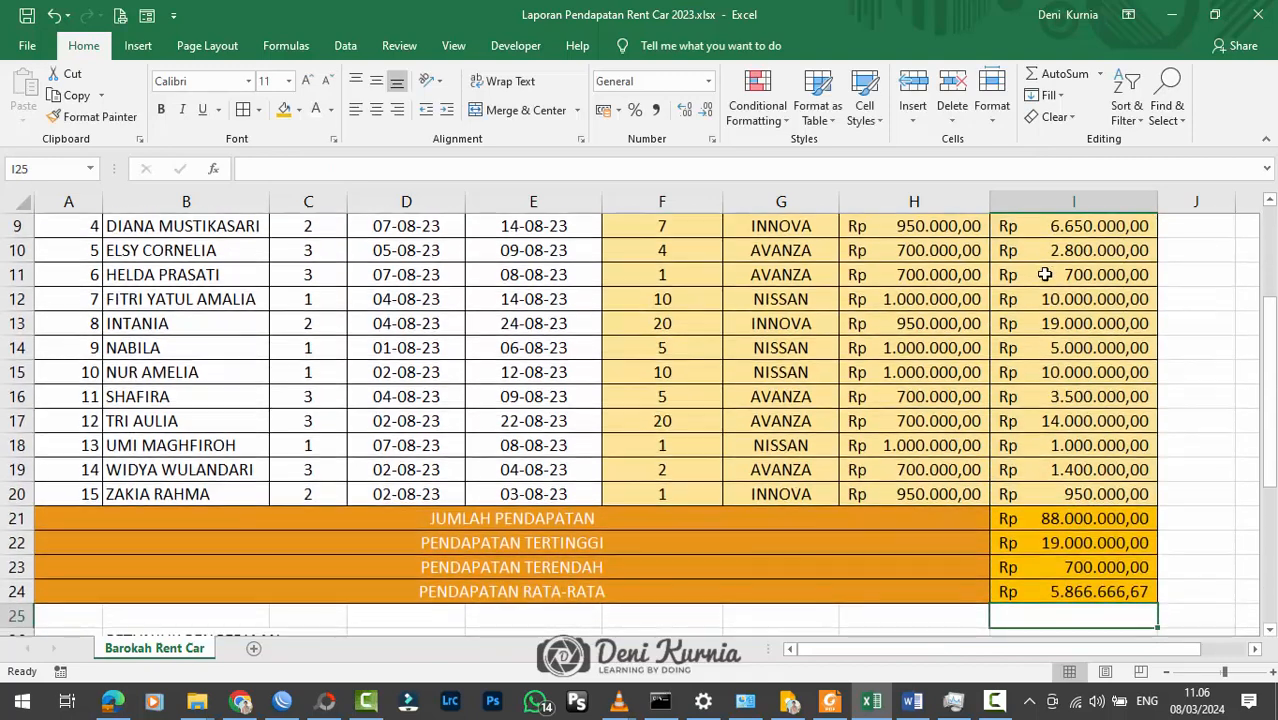
Step: Slightly widen the TOTAL column and check the average formula in I24 and the work instructions
mouse_move(1158, 205)
left_mouse_down()
mouse_move(1174, 205)
mouse_move(1161, 205)
left_mouse_up()
left_click(1110, 373)
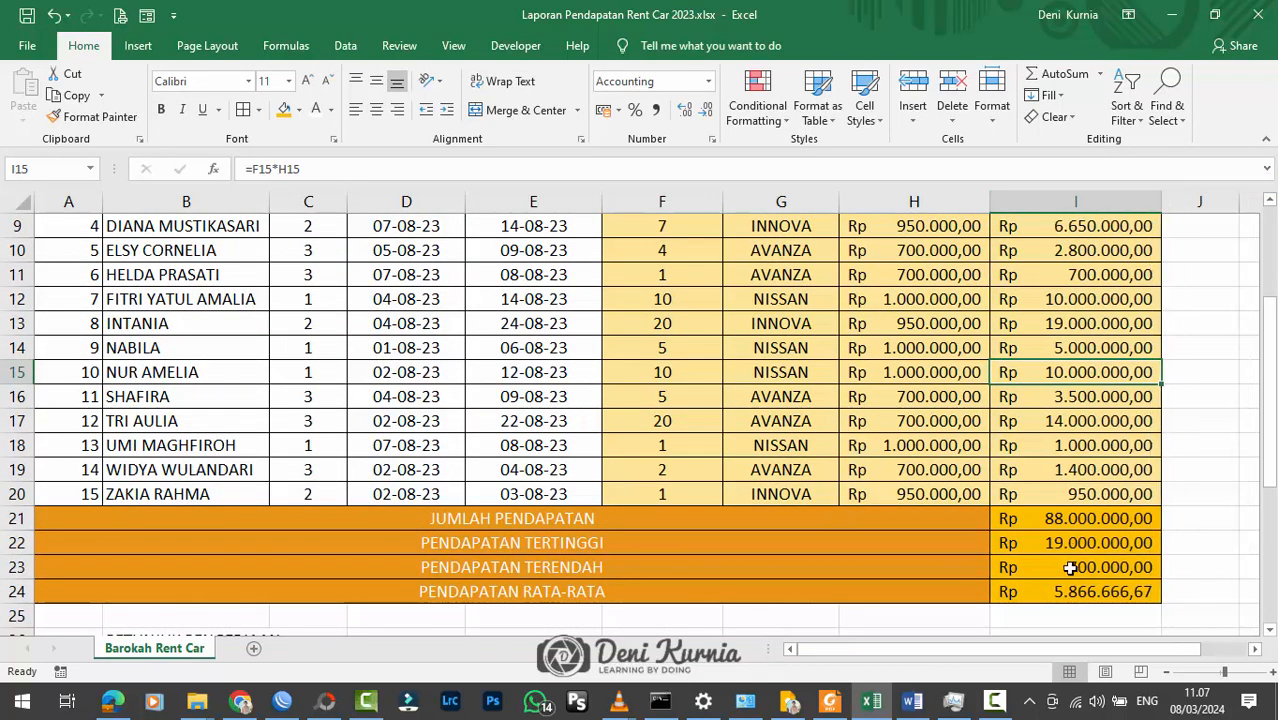
left_click(1070, 591)
scroll(850, 459, "down", 5)
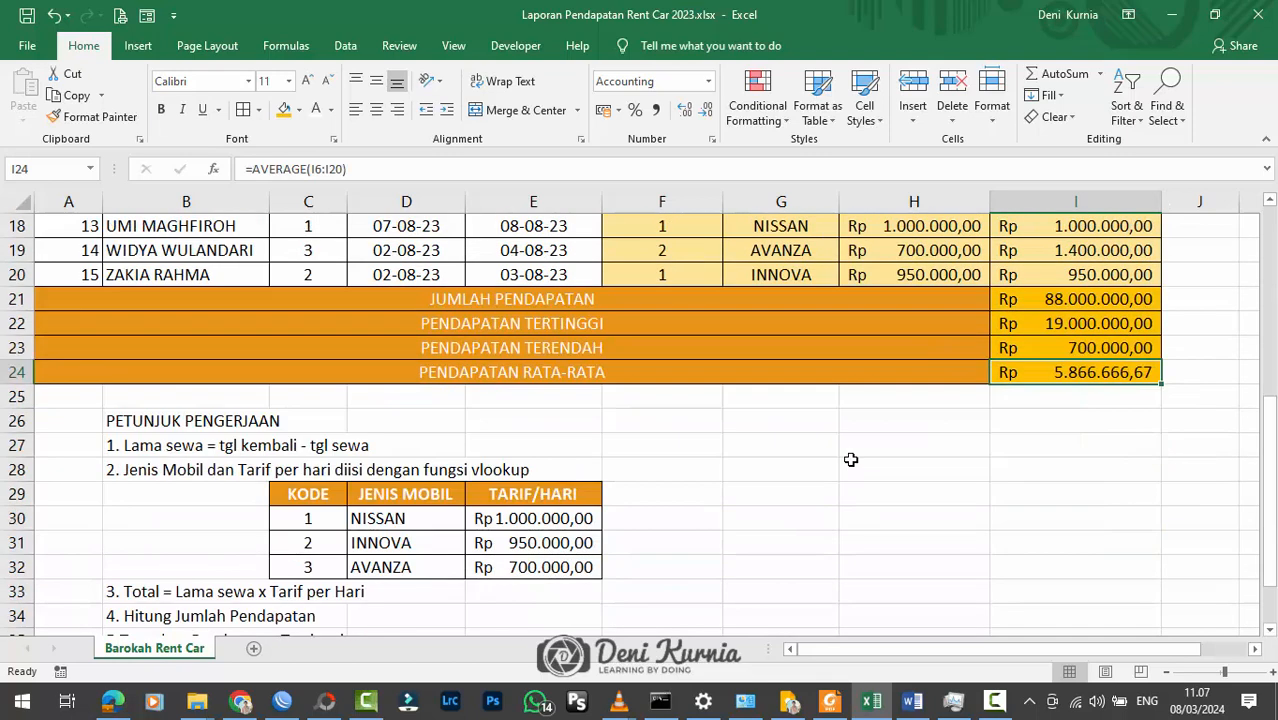
scroll(850, 459, "up", 7)
scroll(850, 459, "up", 1)
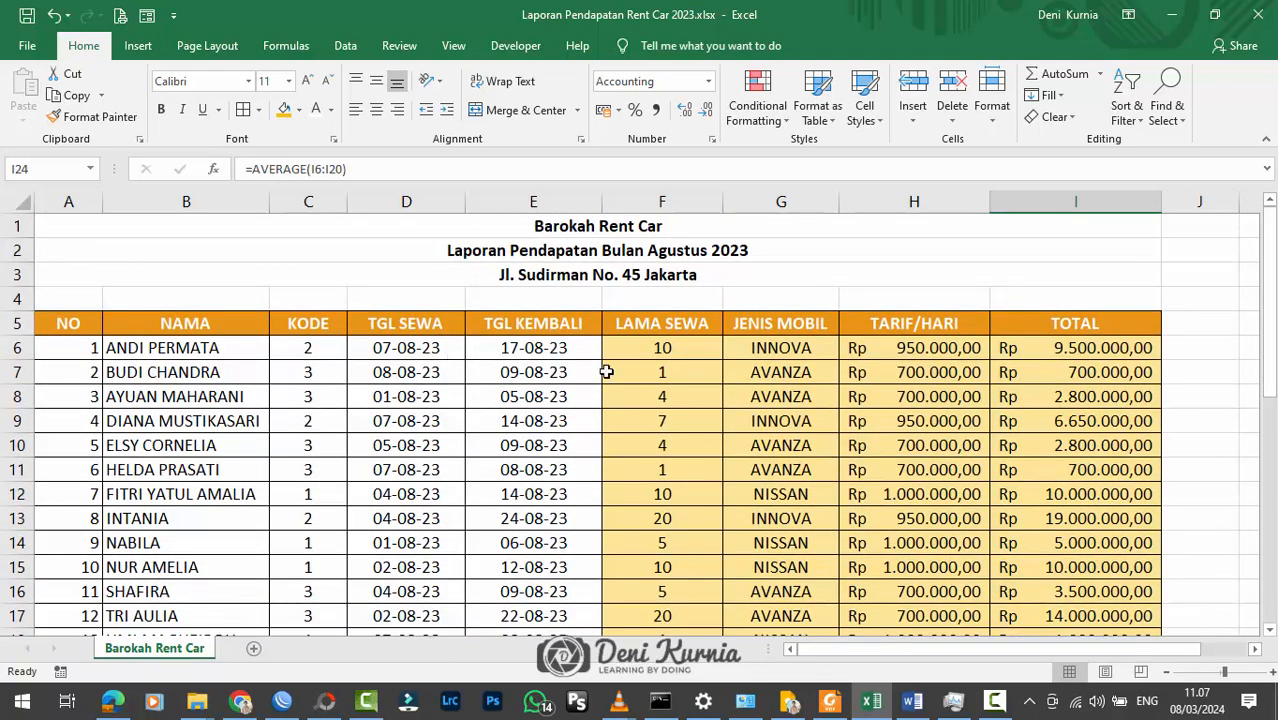
Step: Narrow the KODE, TGL SEWA, TGL KEMBALI and LAMA SEWA columns to fit their headers more closely
scroll(606, 371, "down", 1)
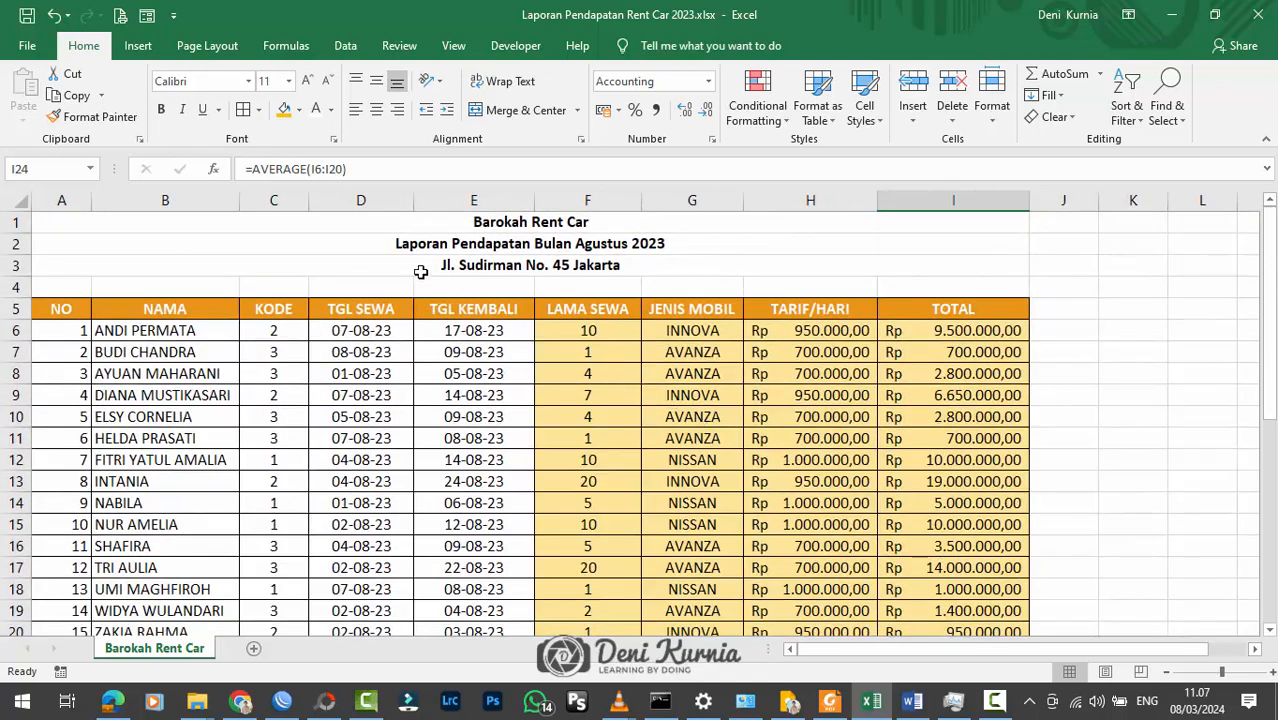
left_click_drag(308, 200, 302, 200)
left_click_drag(407, 200, 388, 197)
left_click_drag(509, 196, 498, 196)
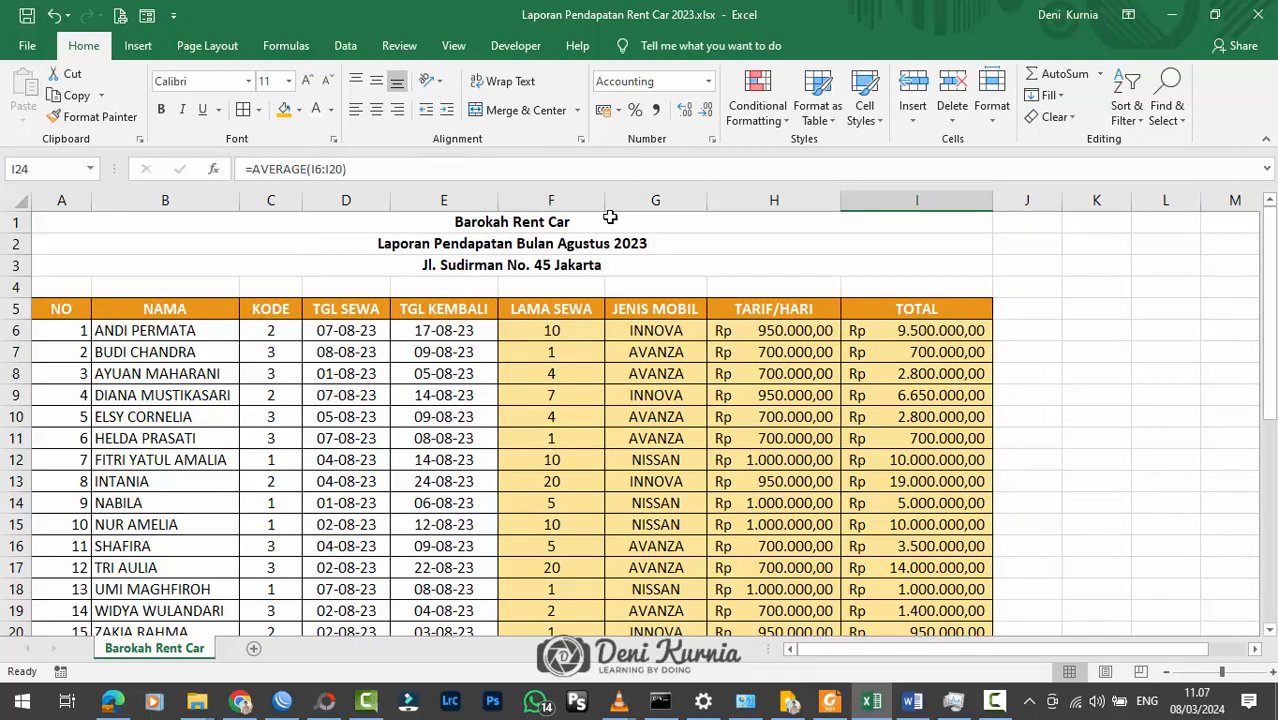
left_click_drag(604, 200, 593, 197)
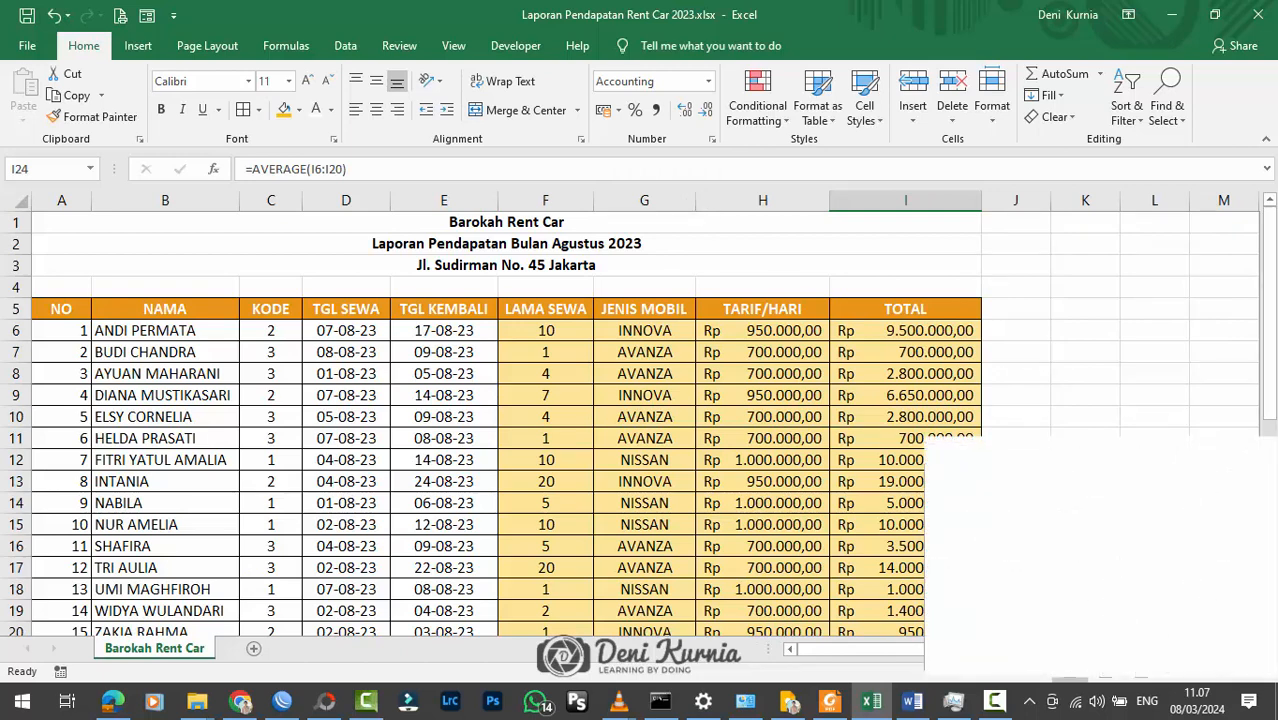
Step: Slightly narrow the TARIF/HARI column (H) and the NO column (A)
left_click(745, 287)
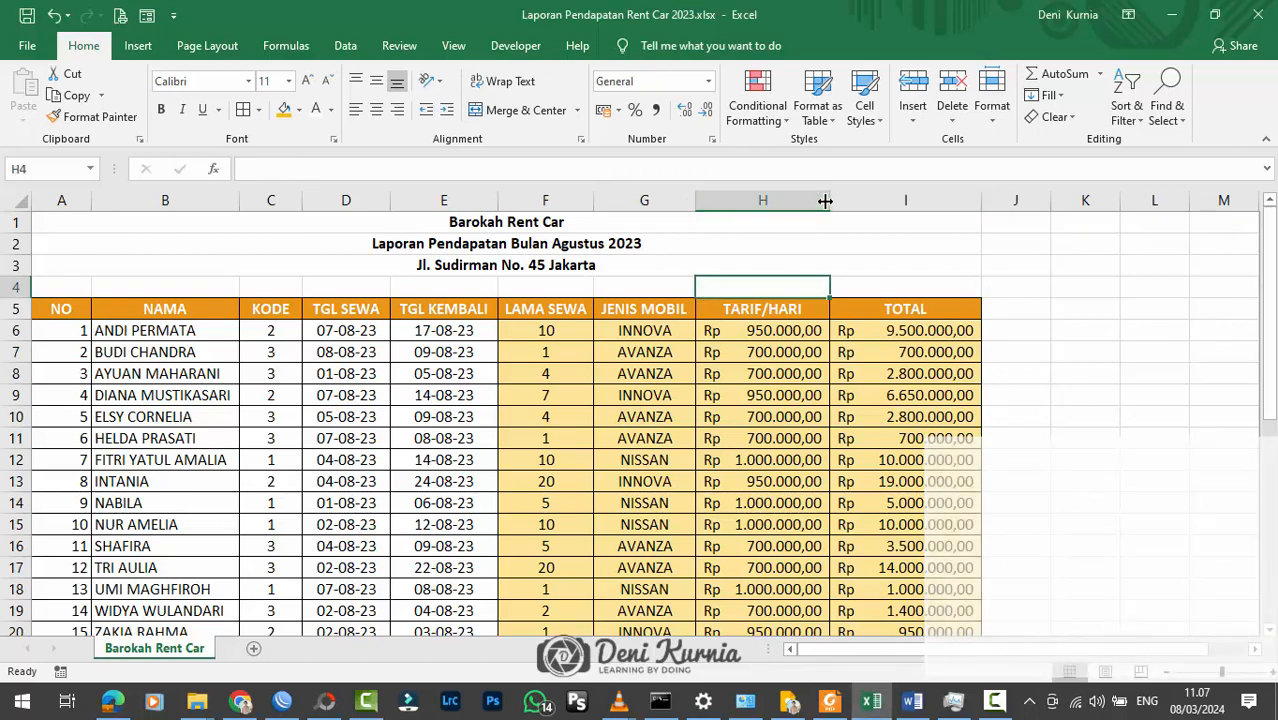
left_click_drag(825, 201, 821, 201)
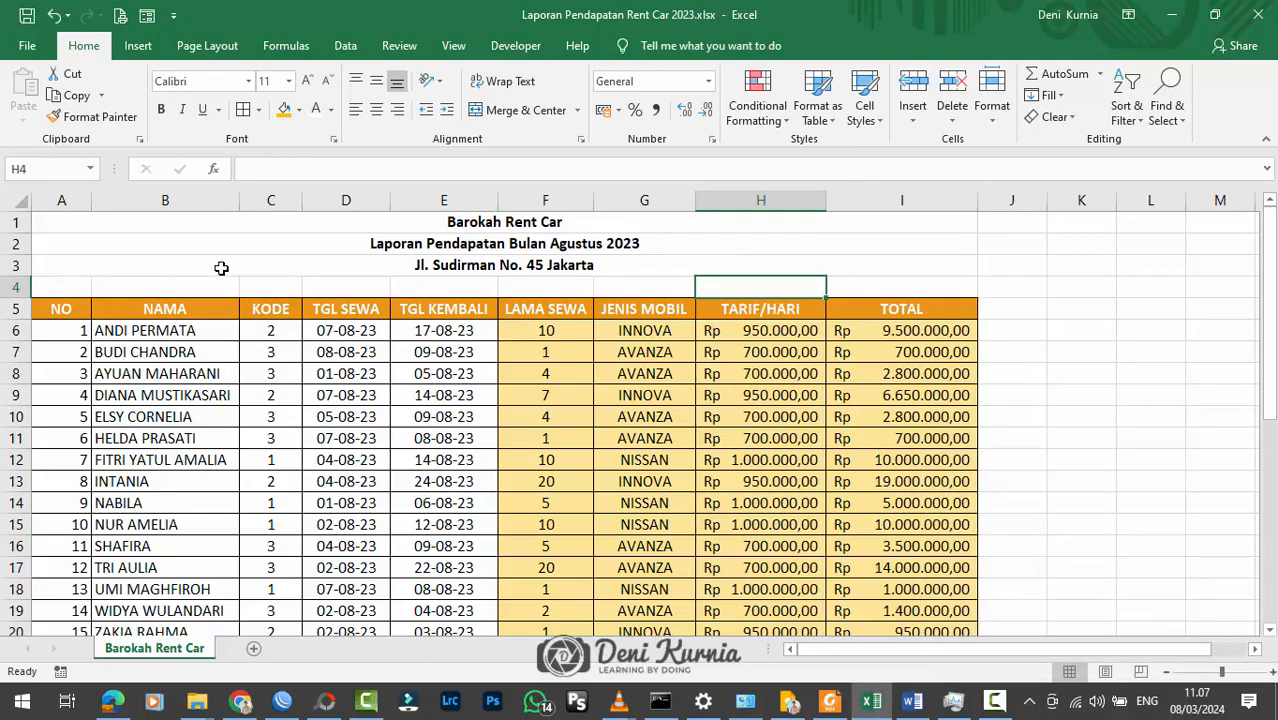
scroll(221, 268, "down", 1)
left_click_drag(91, 201, 80, 201)
left_click(338, 336)
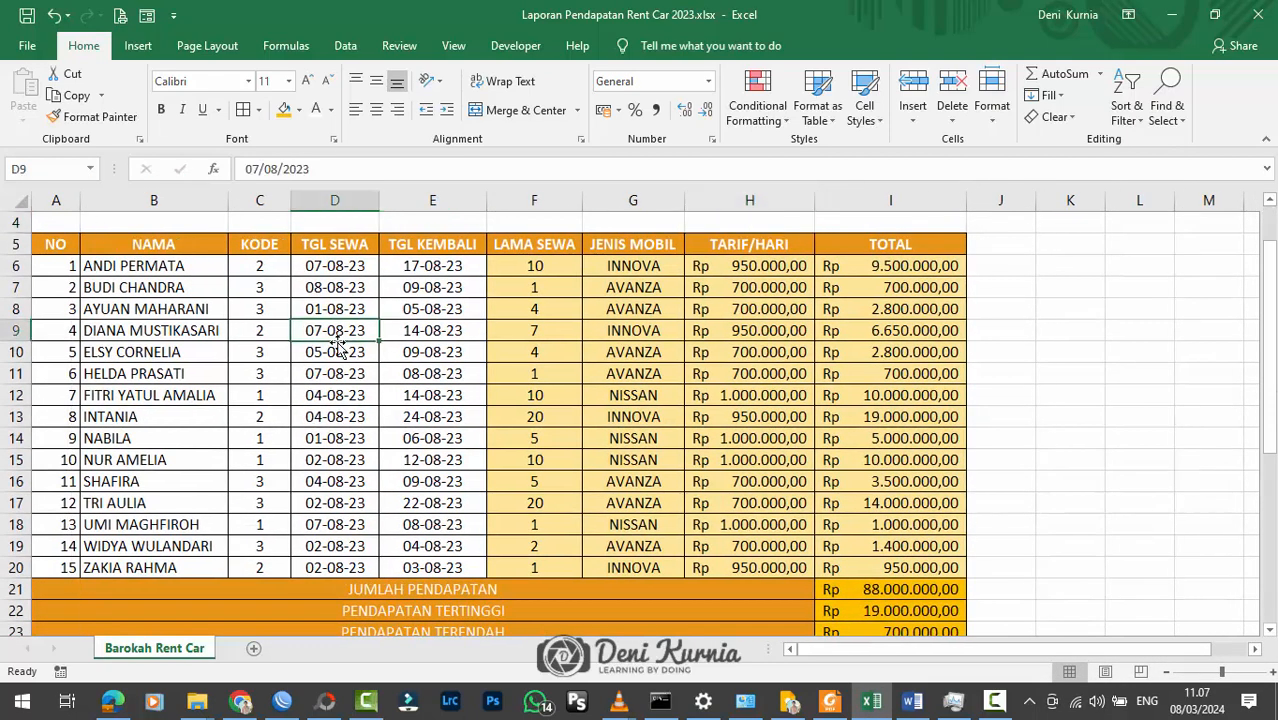
Step: Widen column E so the NISSAN rate in the lookup table fits, and look over the whole report
scroll(647, 400, "down", 2)
scroll(647, 401, "up", 3)
scroll(647, 402, "down", 1)
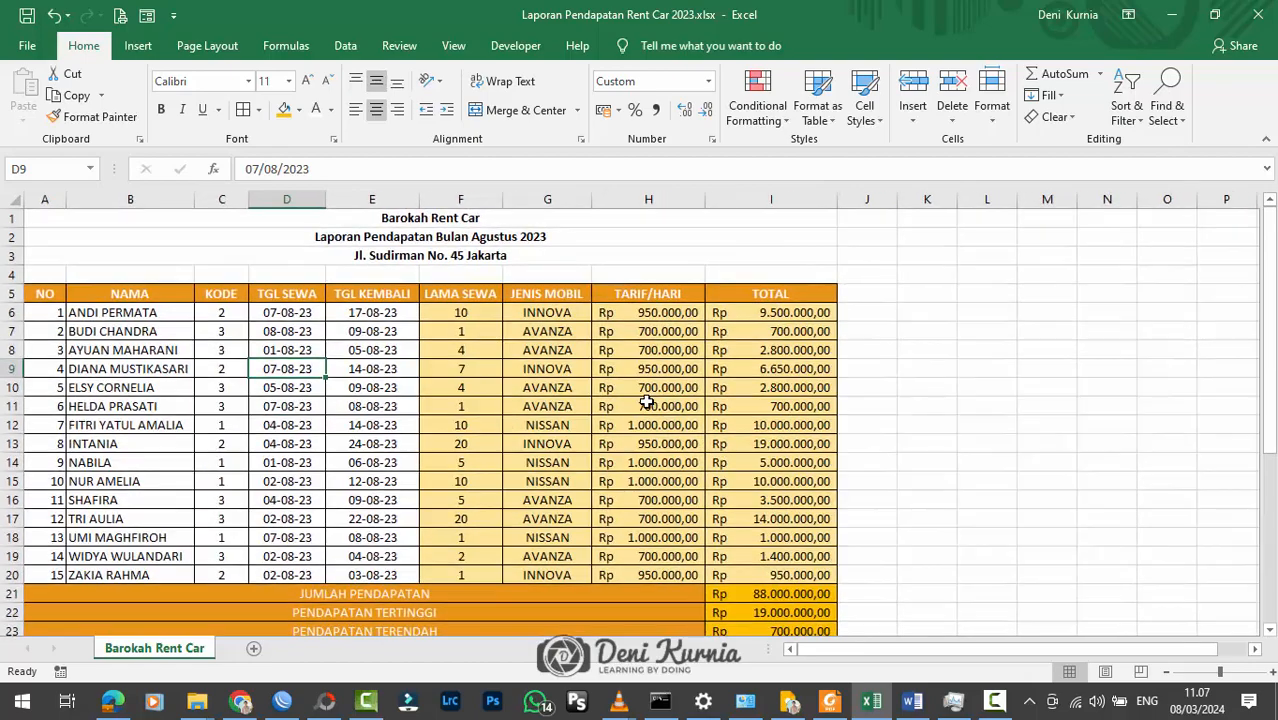
scroll(700, 406, "down", 5)
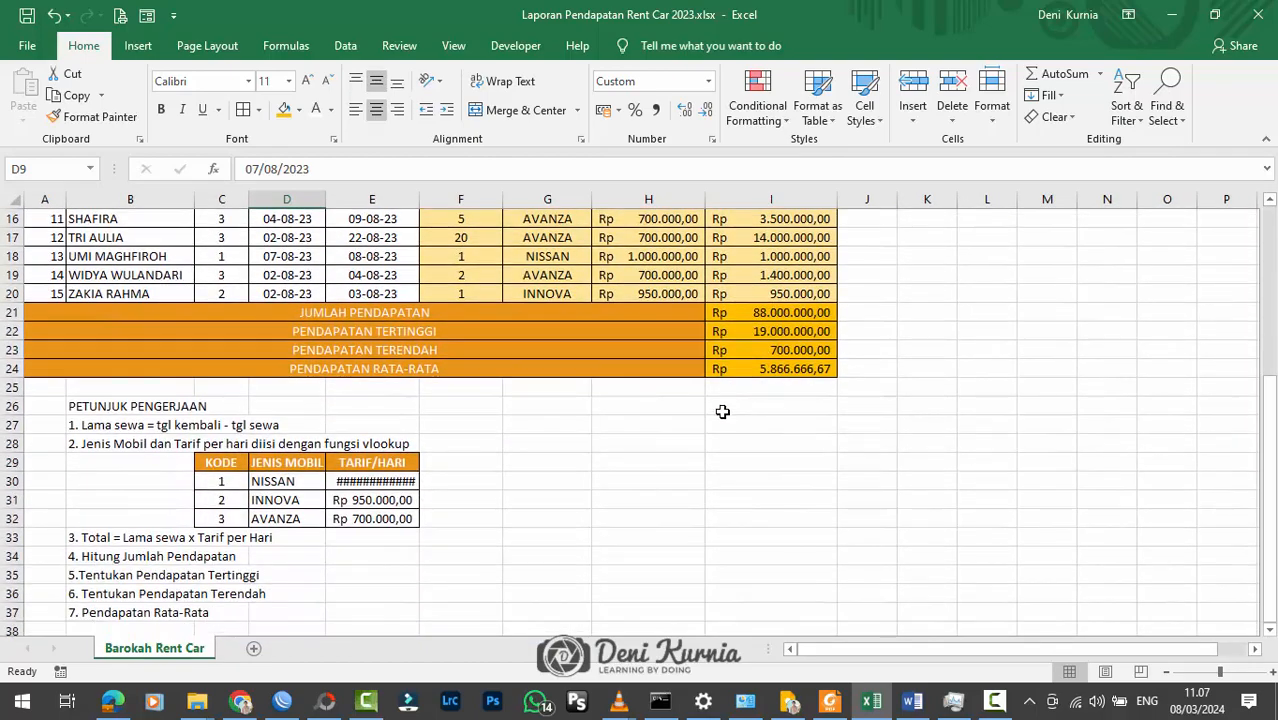
left_click_drag(420, 200, 433, 200)
left_click(600, 387)
scroll(637, 497, "up", 2)
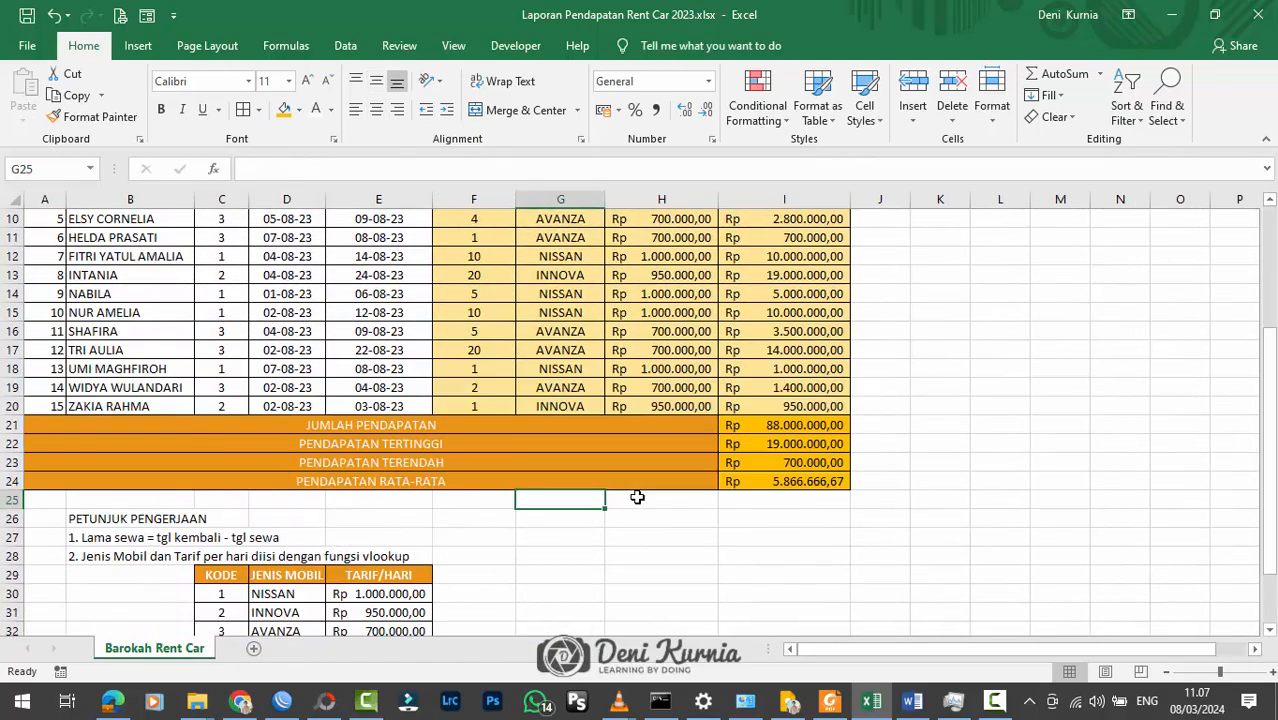
scroll(637, 497, "down", 3)
scroll(637, 497, "up", 6)
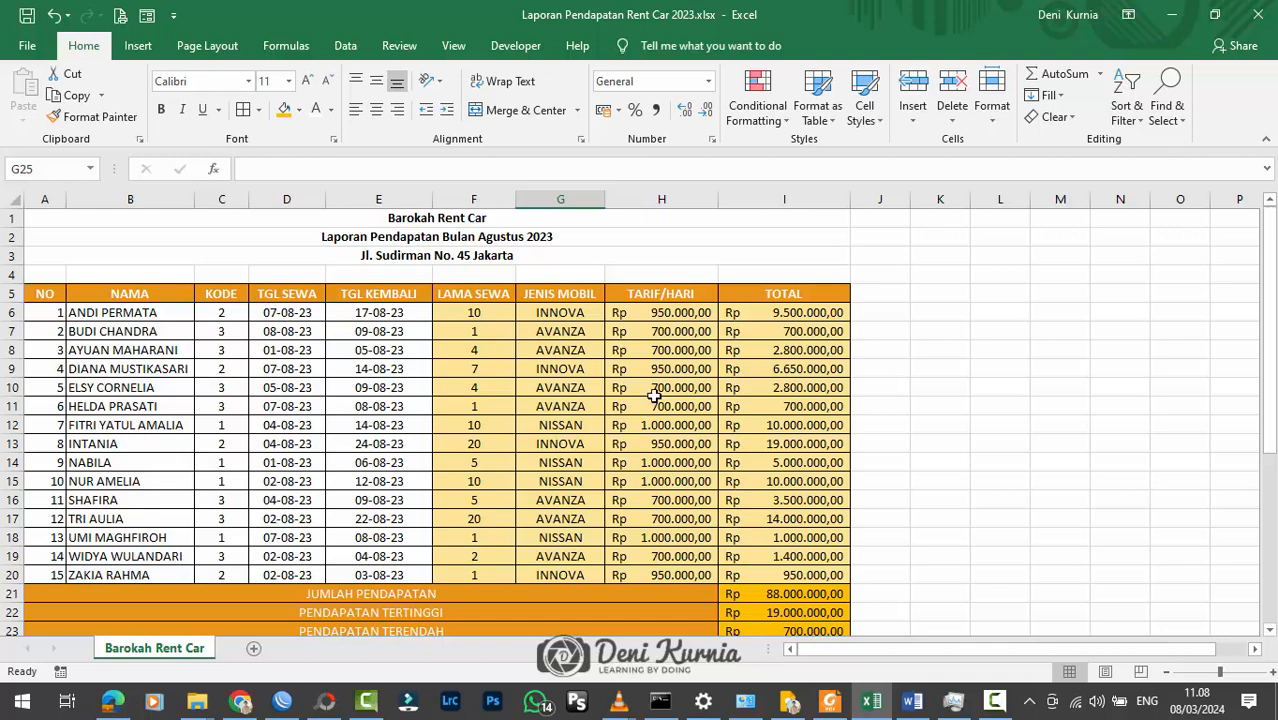
Step: Slightly widen the LAMA SEWA, JENIS MOBIL, TARIF/HARI and TOTAL columns (F to I)
left_click_drag(521, 206, 527, 206)
left_click_drag(612, 201, 622, 201)
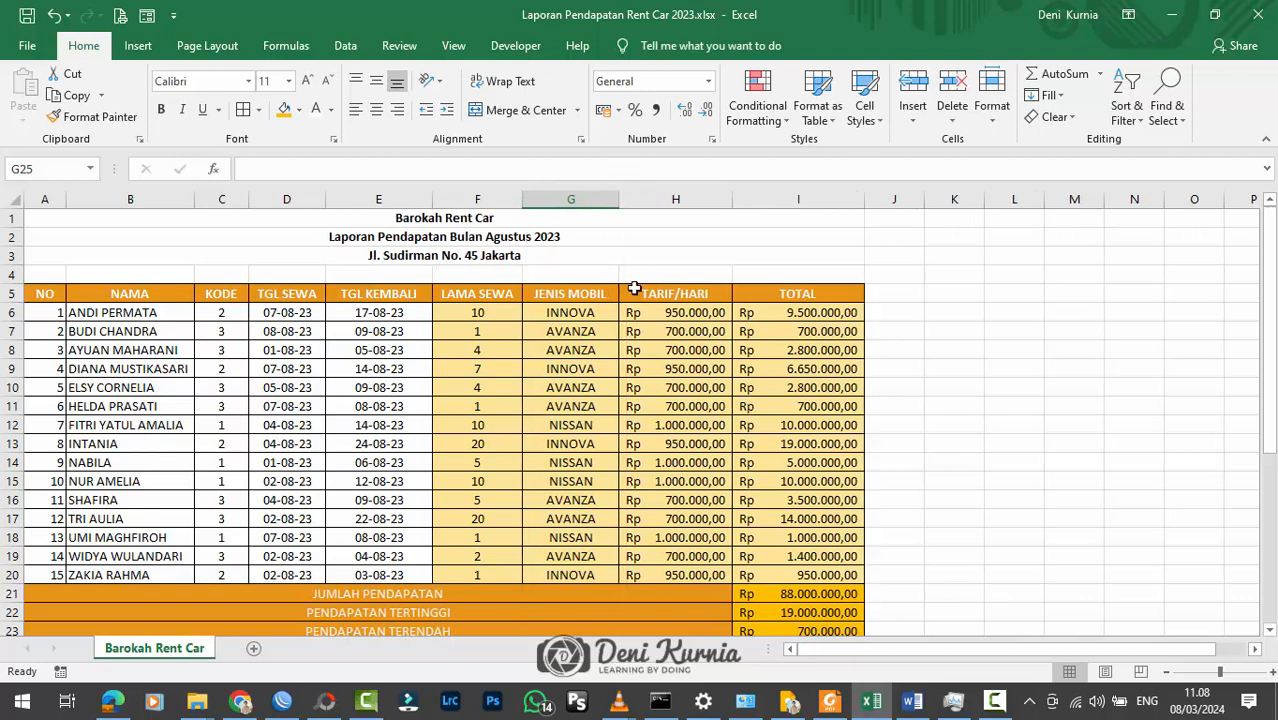
left_click(680, 293)
left_click_drag(732, 201, 738, 201)
left_click_drag(871, 201, 875, 203)
left_click(767, 318)
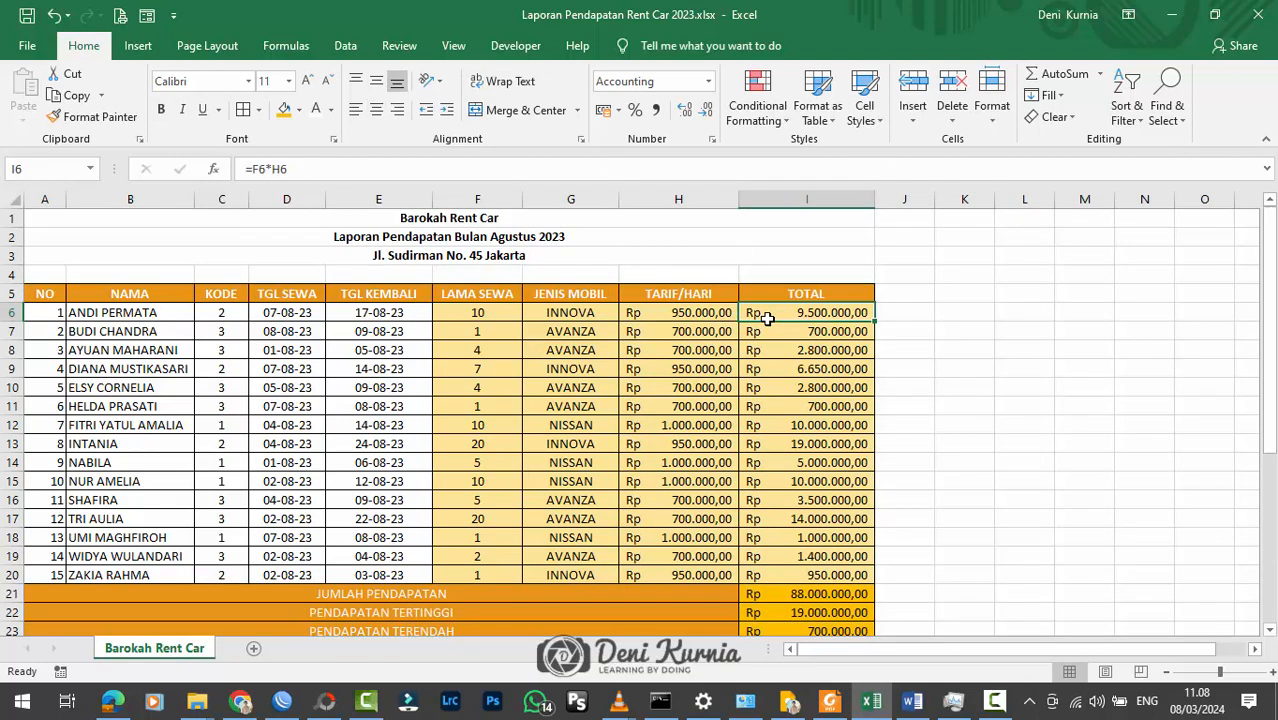
left_click(283, 368)
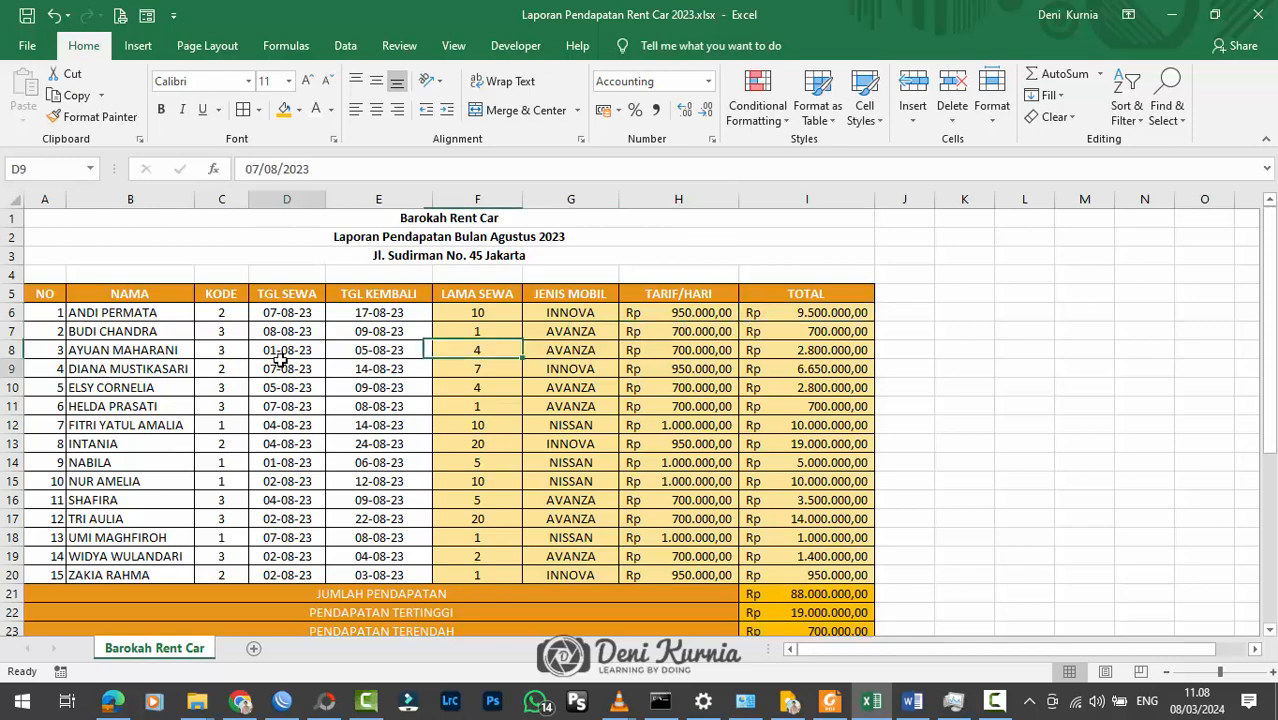
scroll(283, 367, "down", 2)
scroll(283, 367, "up", 2)
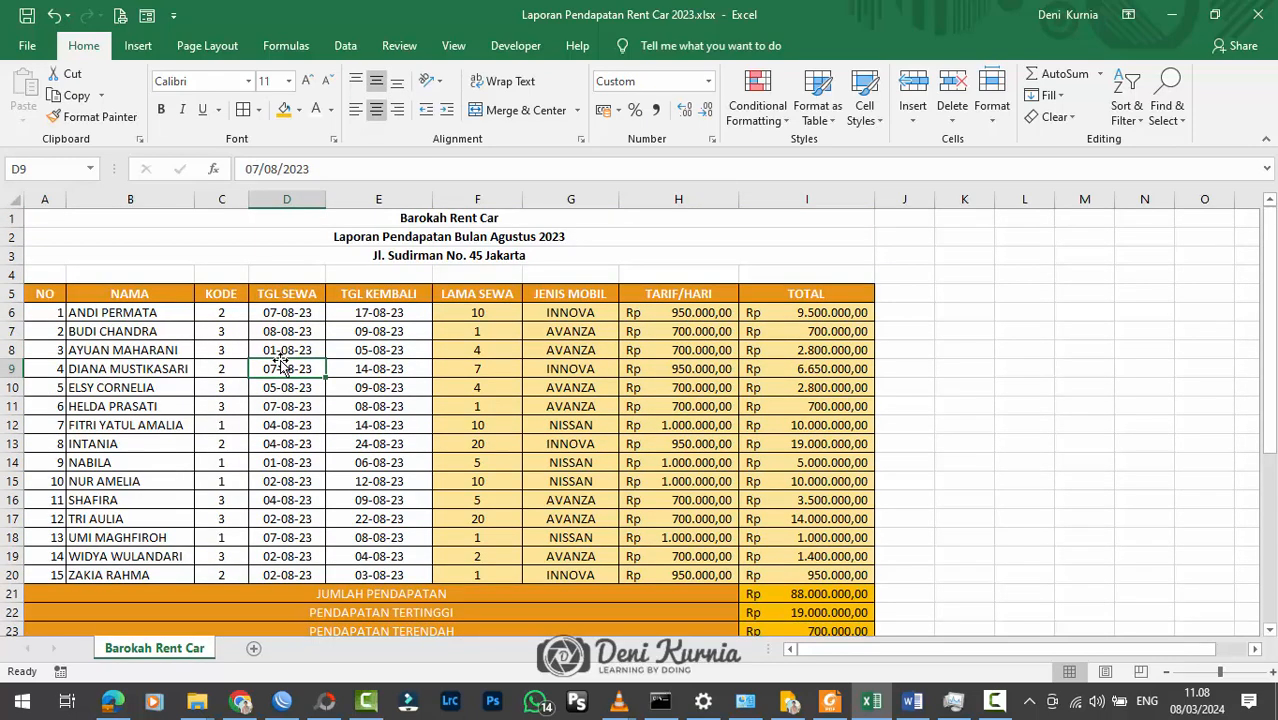